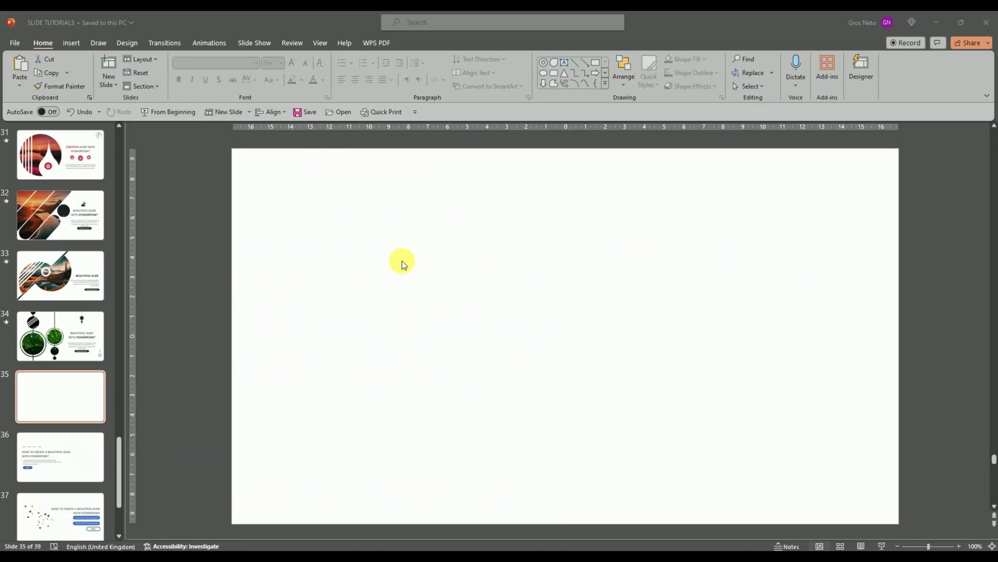
# - Draw a large isosceles triangle, 15.9 cm high by 20.64 cm wide, rising from the bottom-left corner
pyautogui.click(565, 76)
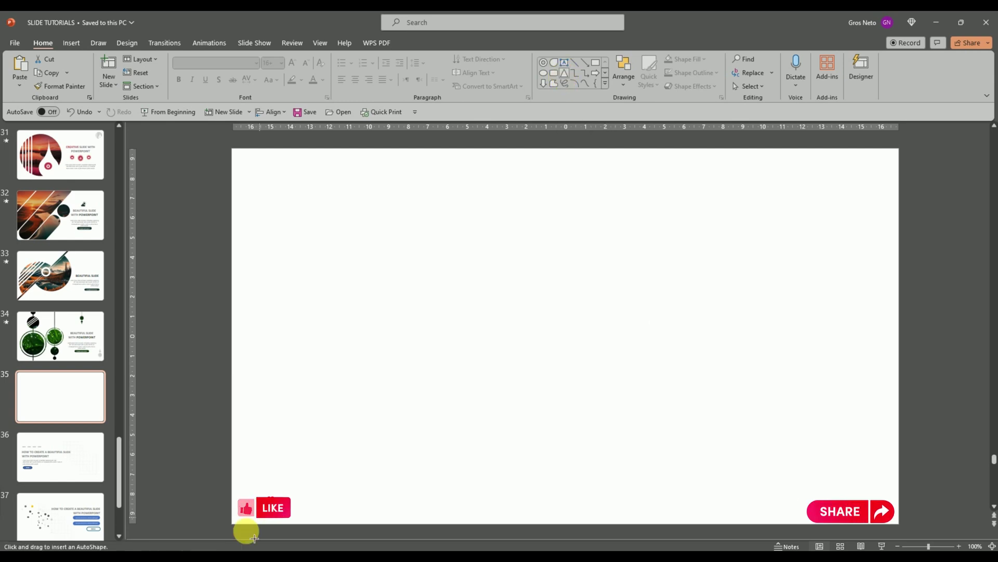
pyautogui.moveTo(232, 524)
pyautogui.mouseDown()
pyautogui.moveTo(469, 435)
pyautogui.moveTo(599, 250)
pyautogui.moveTo(602, 238)
pyautogui.moveTo(571, 229)
pyautogui.moveTo(577, 214)
pyautogui.moveTo(615, 192)
pyautogui.moveTo(639, 210)
pyautogui.mouseUp()
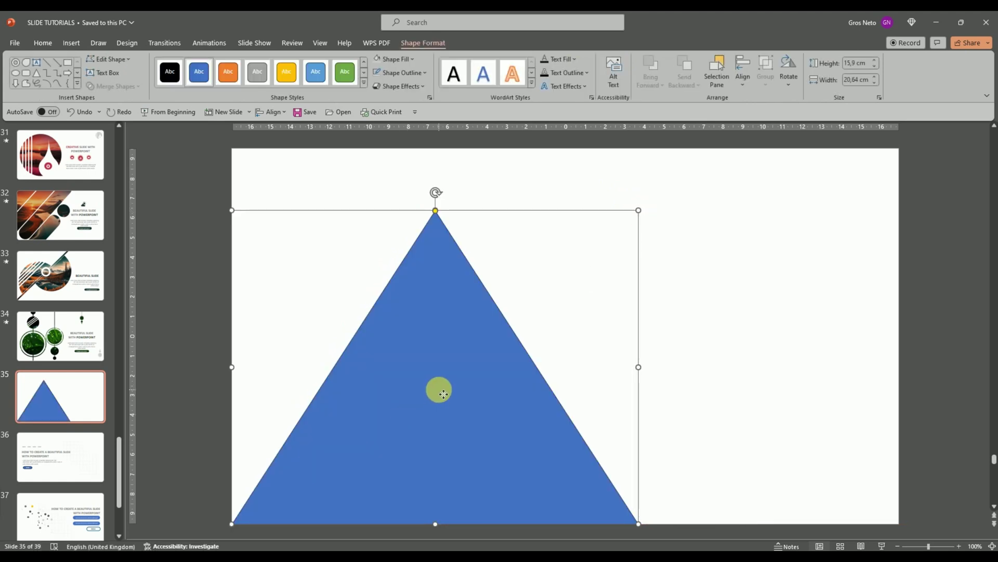
pyautogui.rightClick(443, 393)
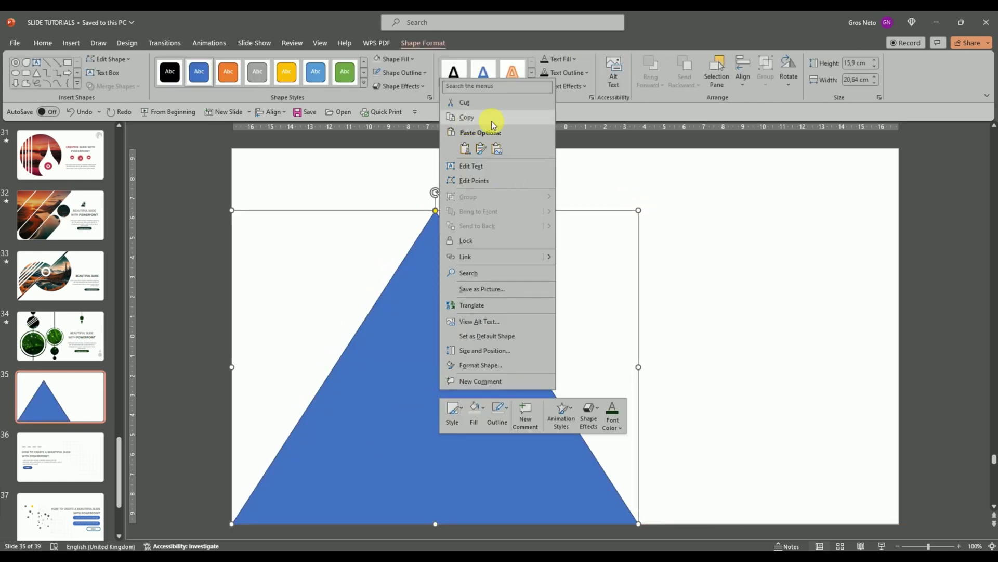
pyautogui.press('Escape')
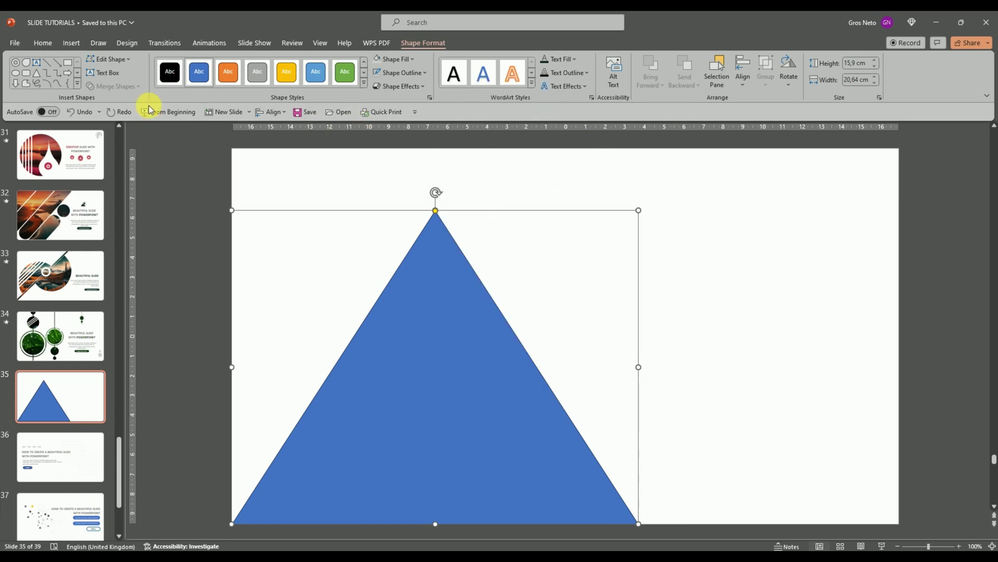
# - Draw a second triangle, 9.18 × 12.97 cm, and flip it vertically
pyautogui.click(36, 77)
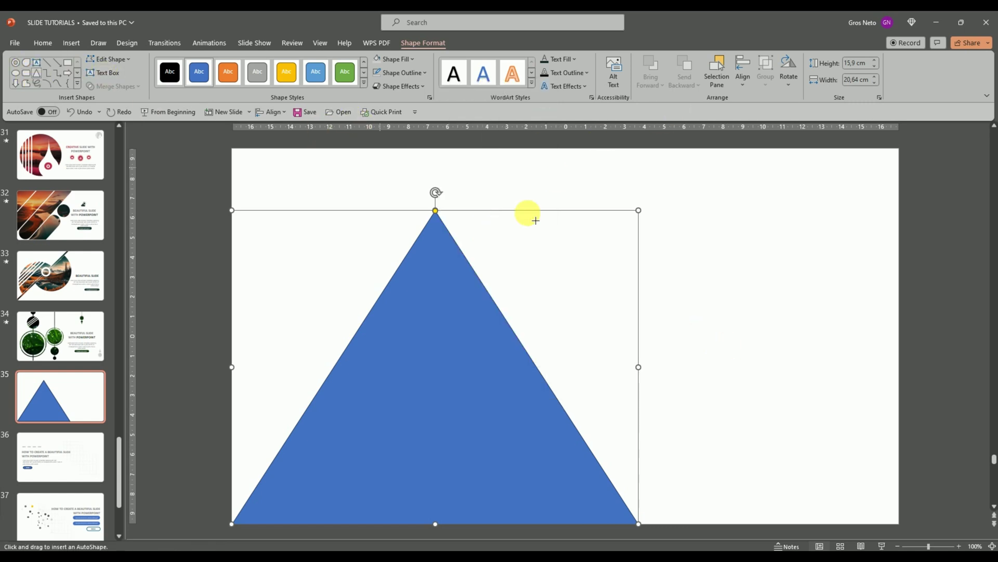
pyautogui.moveTo(519, 183); pyautogui.dragTo(774, 366)
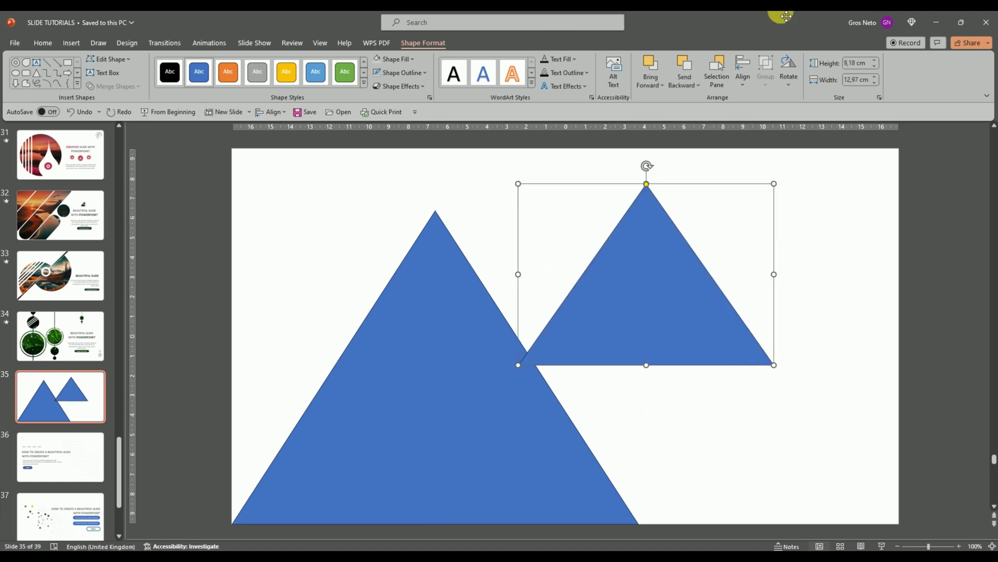
pyautogui.click(788, 83)
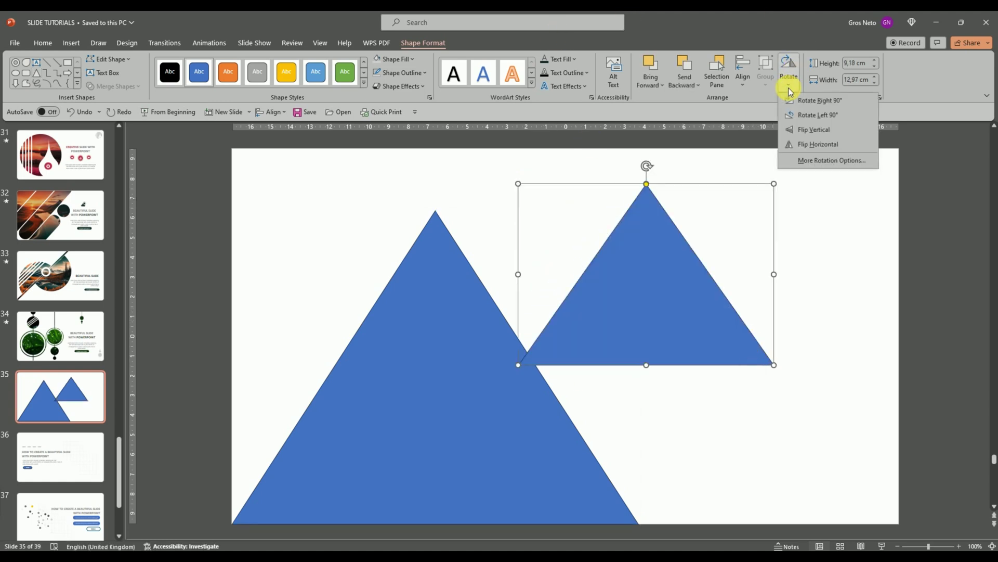
pyautogui.click(803, 129)
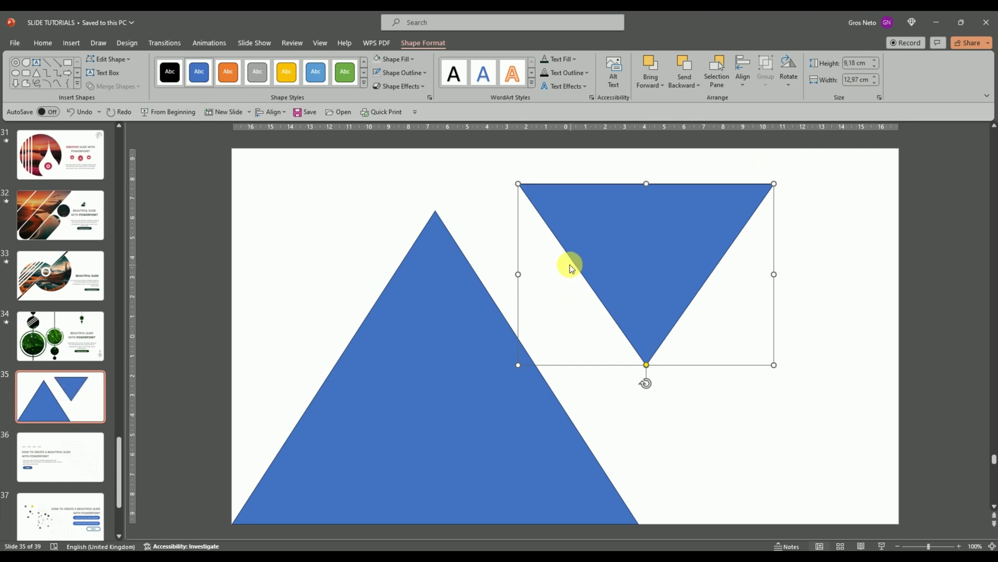
# - Move the inverted triangle to the top edge, against the large triangle's right slope
pyautogui.moveTo(606, 239)
pyautogui.mouseDown()
pyautogui.moveTo(484, 200)
pyautogui.moveTo(494, 205)
pyautogui.mouseUp()
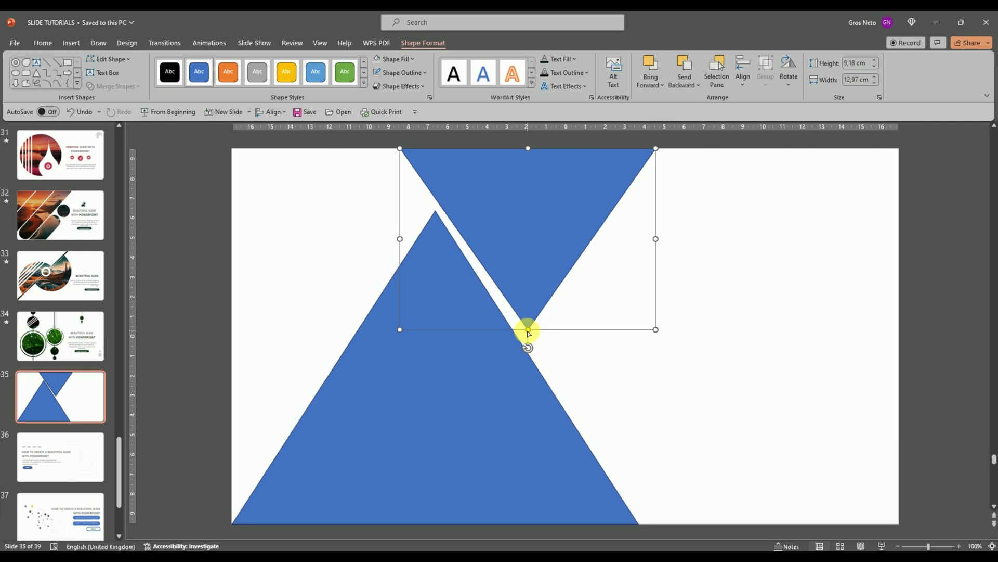
pyautogui.moveTo(528, 331); pyautogui.dragTo(519, 336)
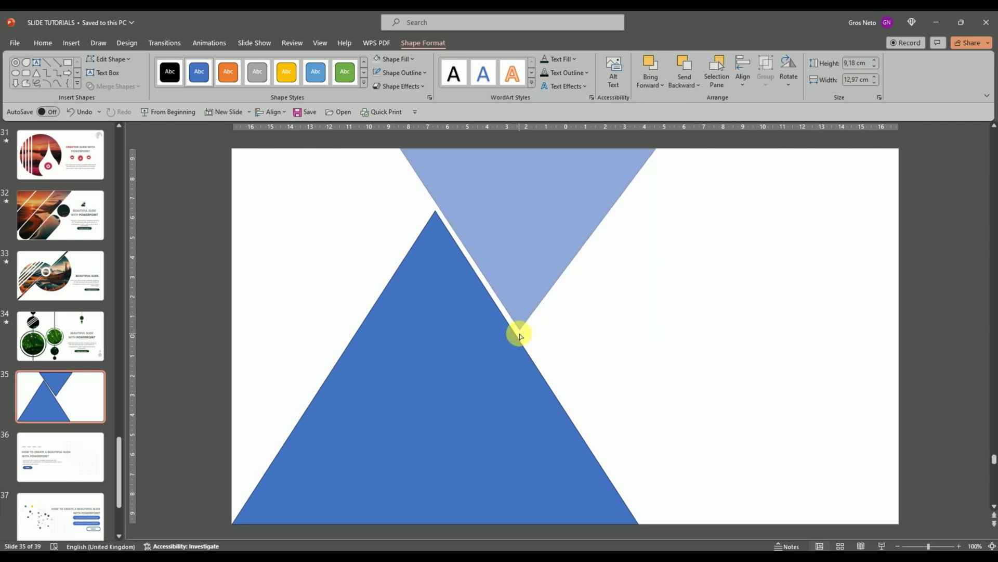
pyautogui.moveTo(519, 336); pyautogui.dragTo(519, 335)
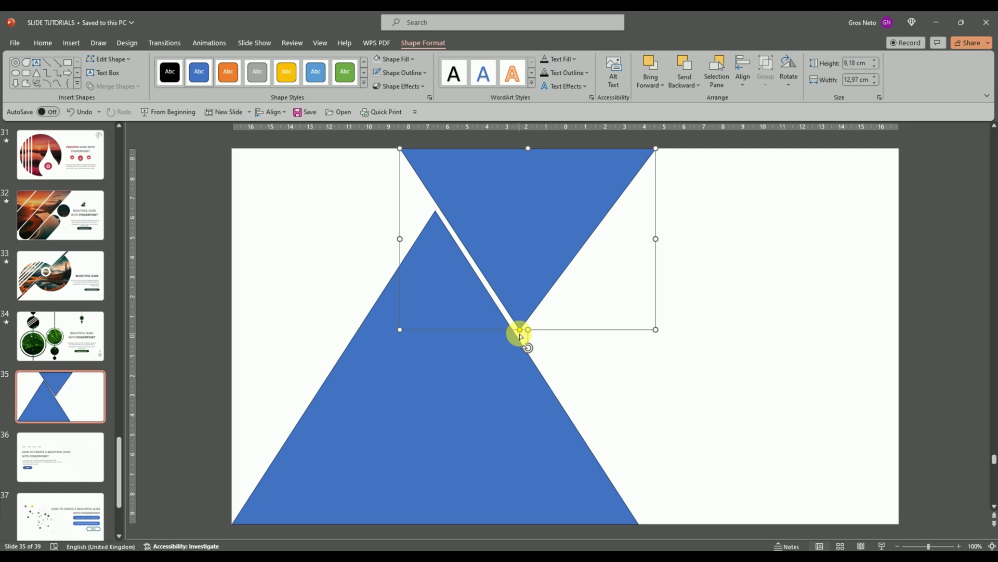
pyautogui.click(611, 377)
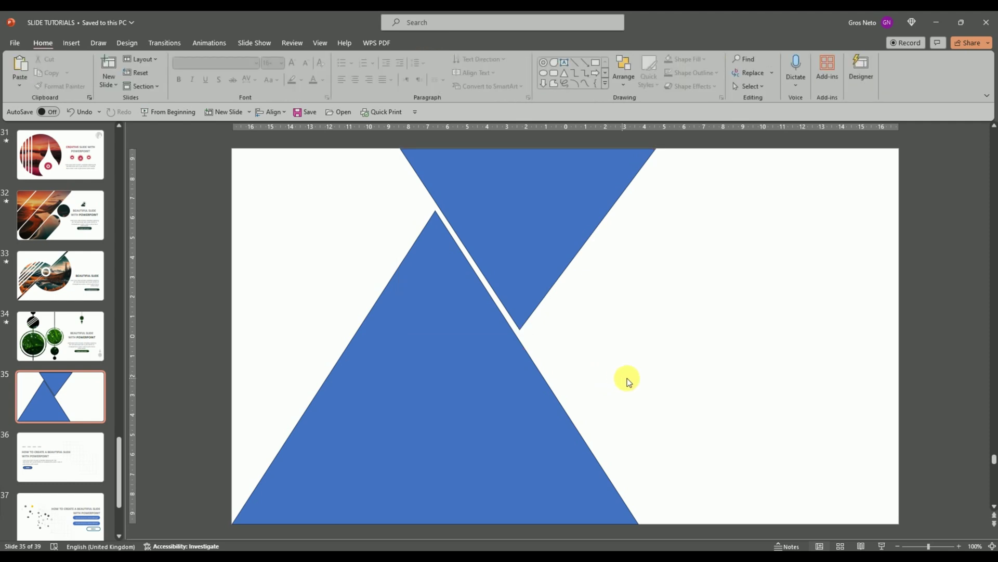
# - Draw a new triangle and reshape it with its handles to about 5.58 × 7.33 cm
pyautogui.click(565, 75)
pyautogui.moveTo(312, 530)
pyautogui.mouseDown()
pyautogui.moveTo(500, 284)
pyautogui.moveTo(527, 268)
pyautogui.moveTo(566, 287)
pyautogui.mouseUp()
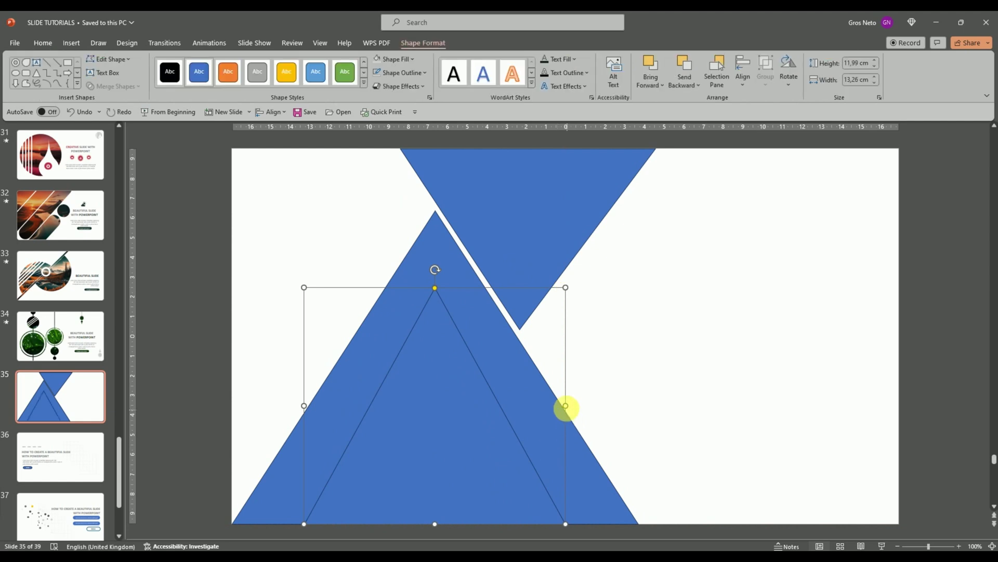
pyautogui.moveTo(566, 406); pyautogui.dragTo(367, 440)
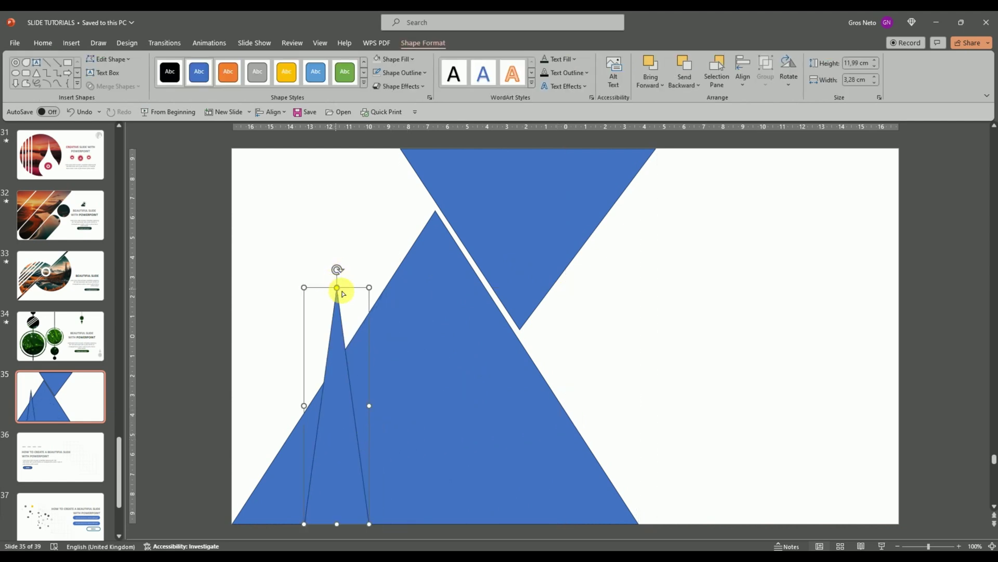
pyautogui.moveTo(341, 293); pyautogui.dragTo(467, 332)
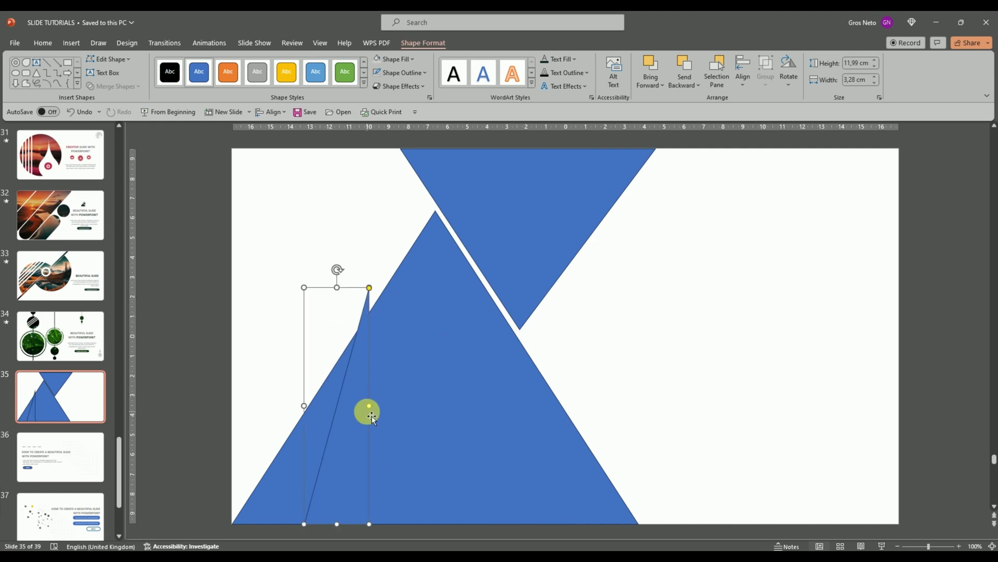
pyautogui.moveTo(374, 409)
pyautogui.mouseDown()
pyautogui.moveTo(455, 460)
pyautogui.moveTo(345, 464)
pyautogui.mouseUp()
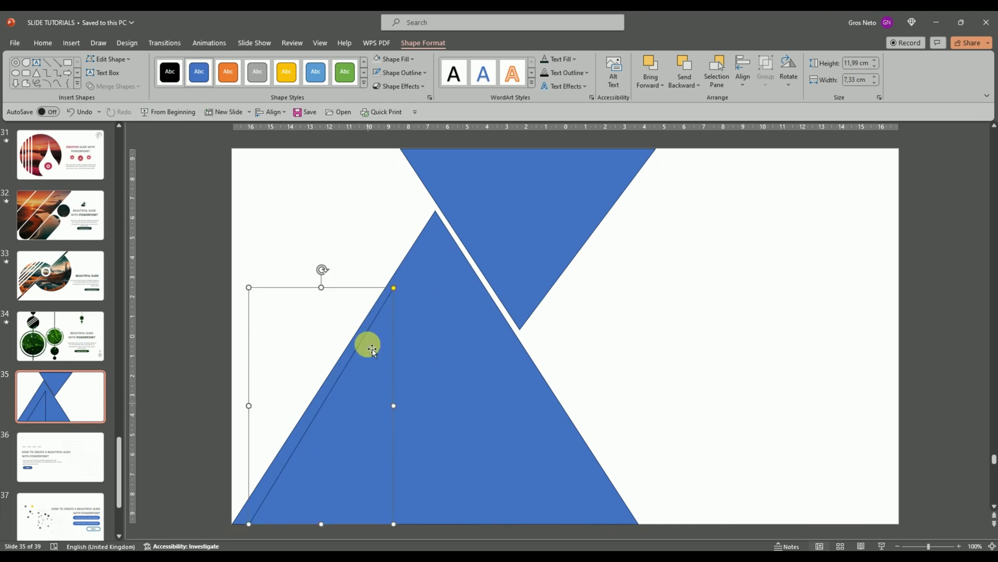
pyautogui.moveTo(321, 287); pyautogui.dragTo(326, 416)
pyautogui.moveTo(393, 412); pyautogui.dragTo(322, 405)
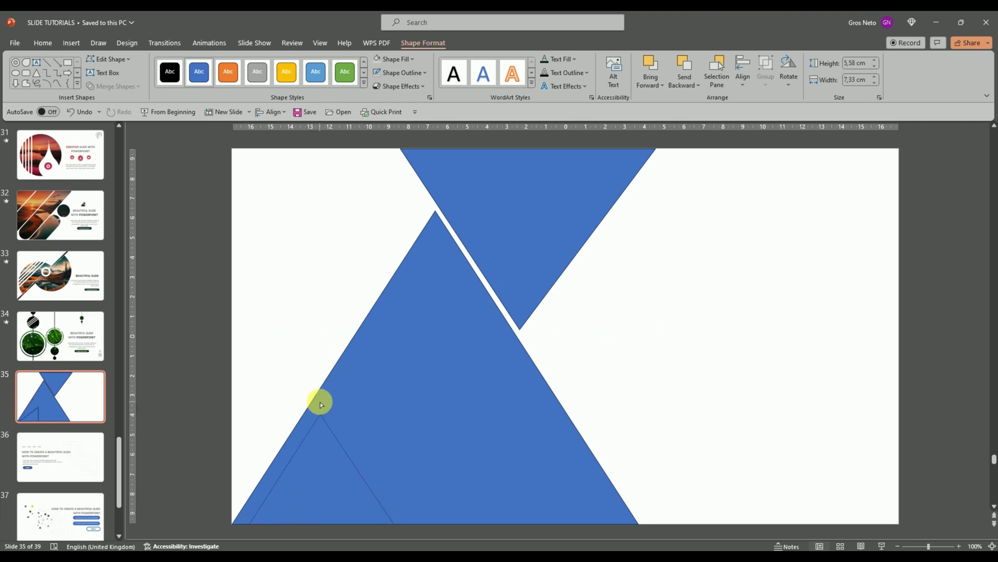
# - Position the small triangle at the bottom edge inside the large triangle's lower left
pyautogui.click(330, 451)
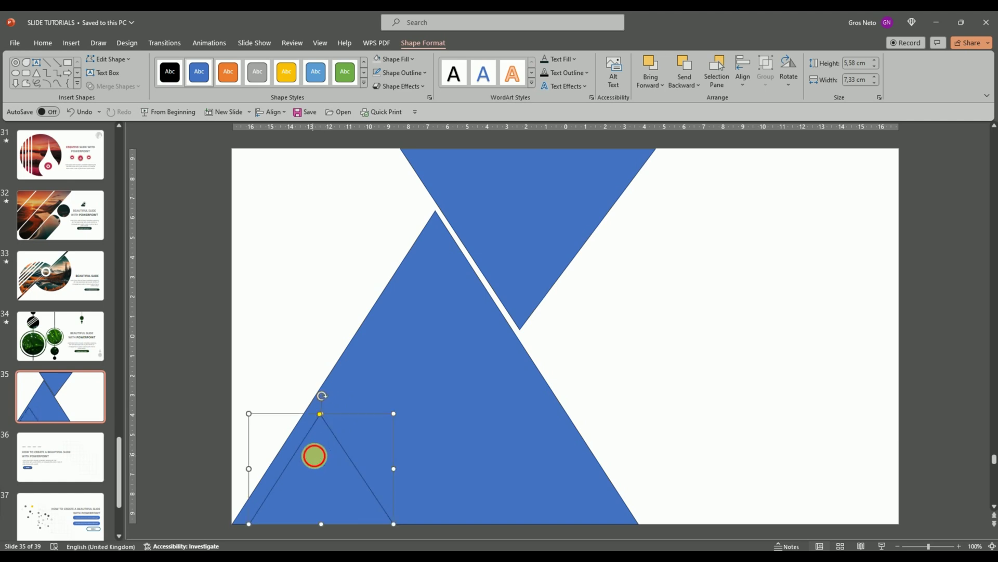
pyautogui.moveTo(314, 456); pyautogui.dragTo(345, 460)
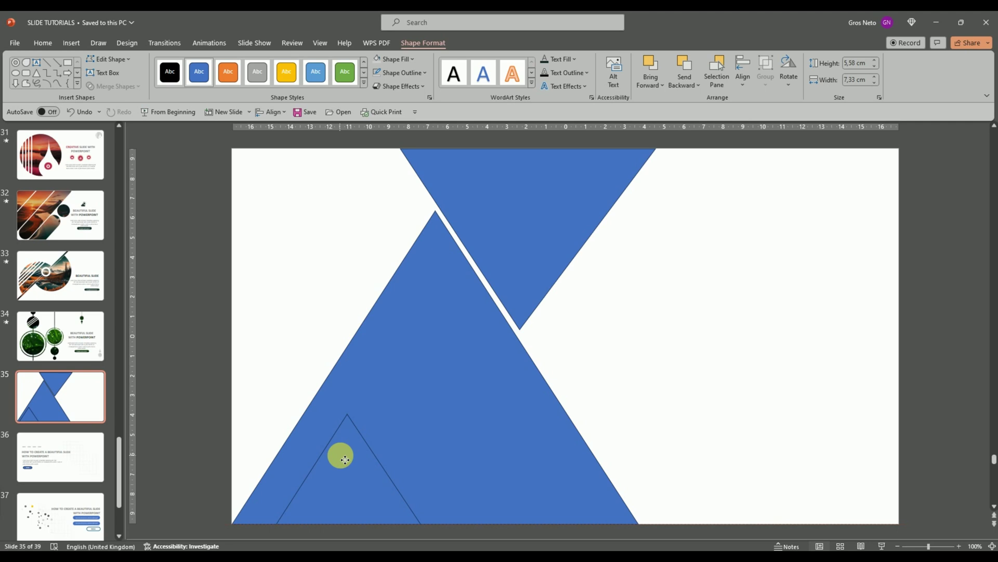
pyautogui.moveTo(345, 459); pyautogui.dragTo(326, 466)
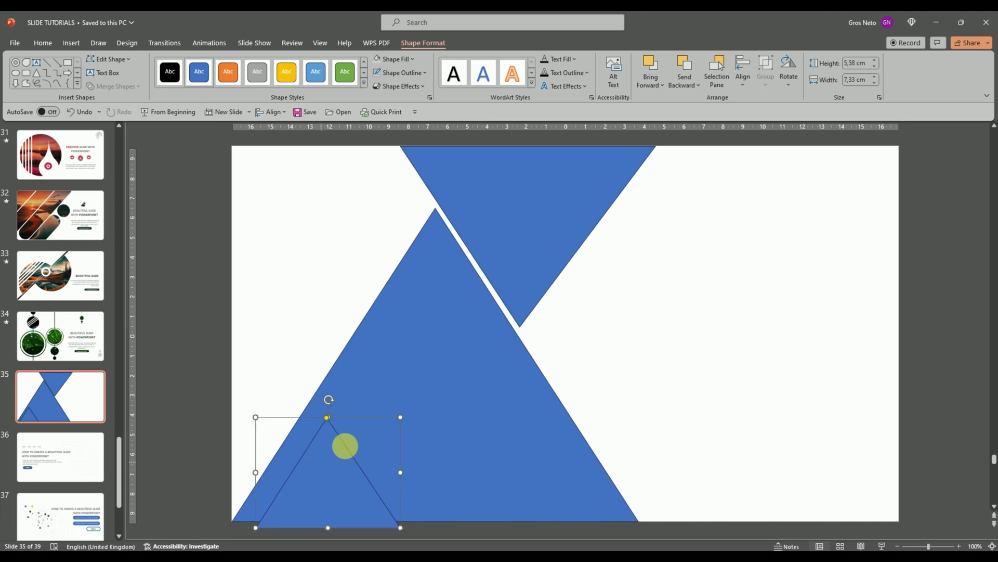
pyautogui.click(638, 357)
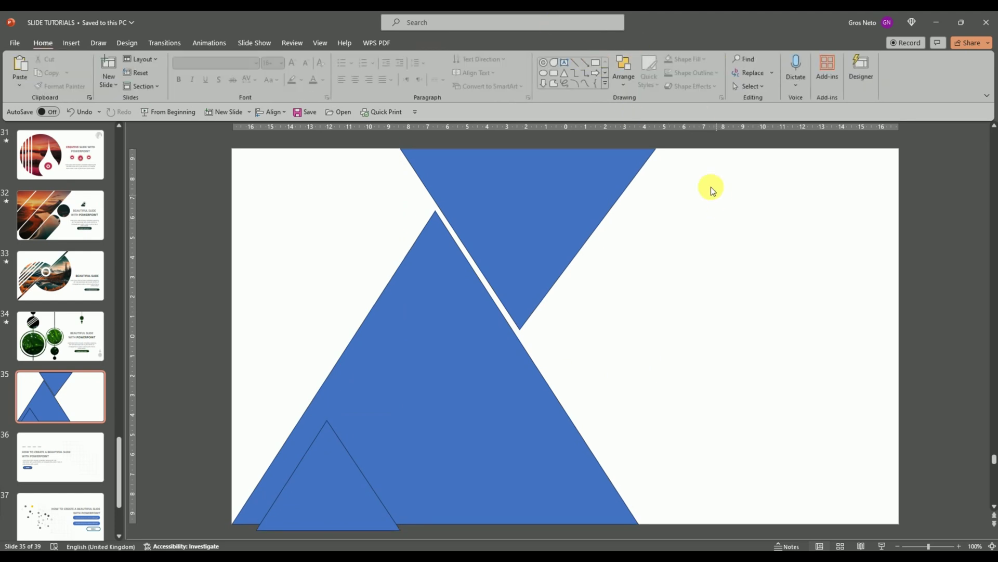
# - Draw a thin 21.73 × 0.57 cm bar and tilt it flush along the large triangle's right slope
pyautogui.click(594, 62)
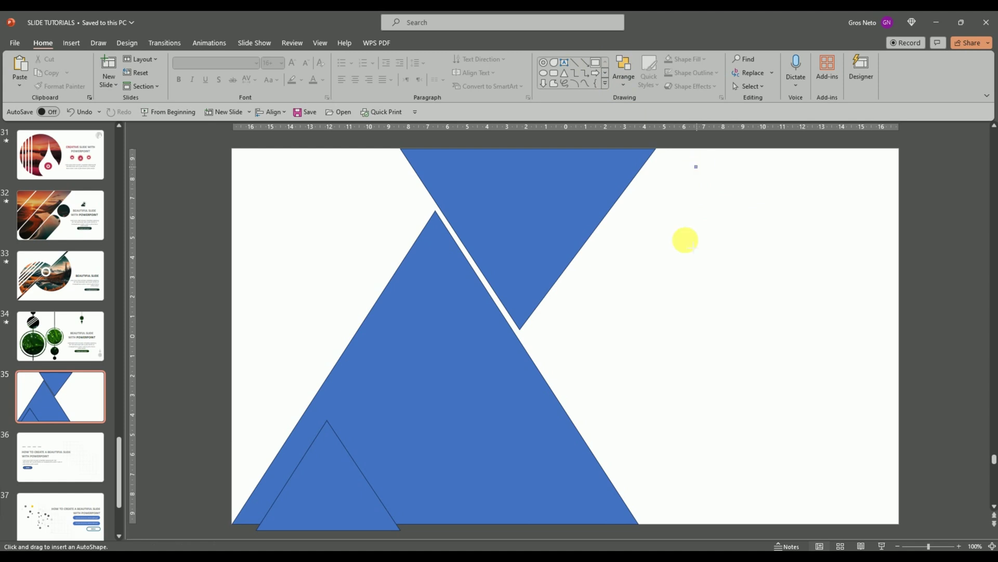
pyautogui.moveTo(696, 165)
pyautogui.mouseDown()
pyautogui.moveTo(680, 540)
pyautogui.moveTo(692, 536)
pyautogui.mouseUp()
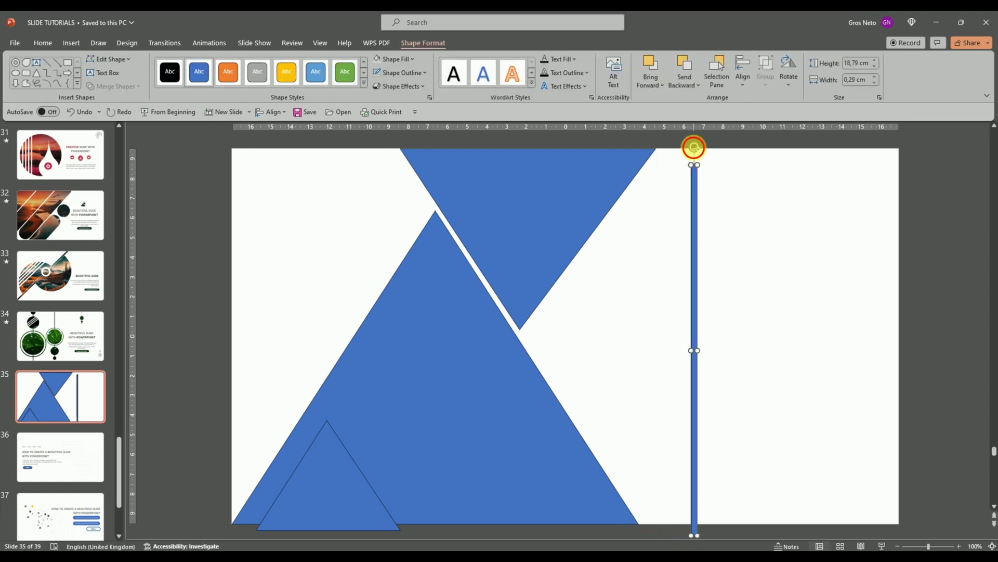
pyautogui.moveTo(695, 148); pyautogui.dragTo(597, 195)
pyautogui.moveTo(656, 286); pyautogui.dragTo(483, 306)
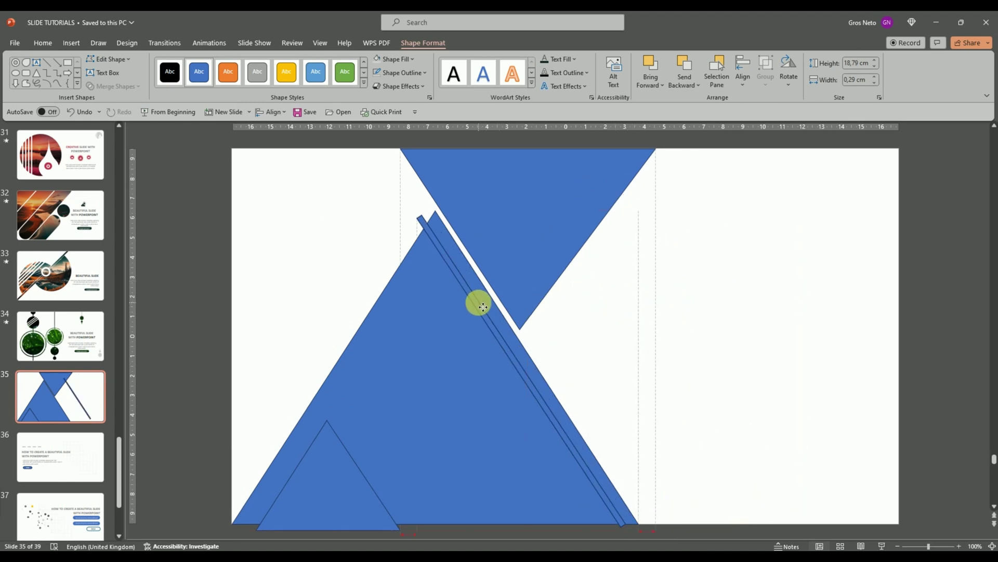
pyautogui.moveTo(483, 307); pyautogui.dragTo(483, 307)
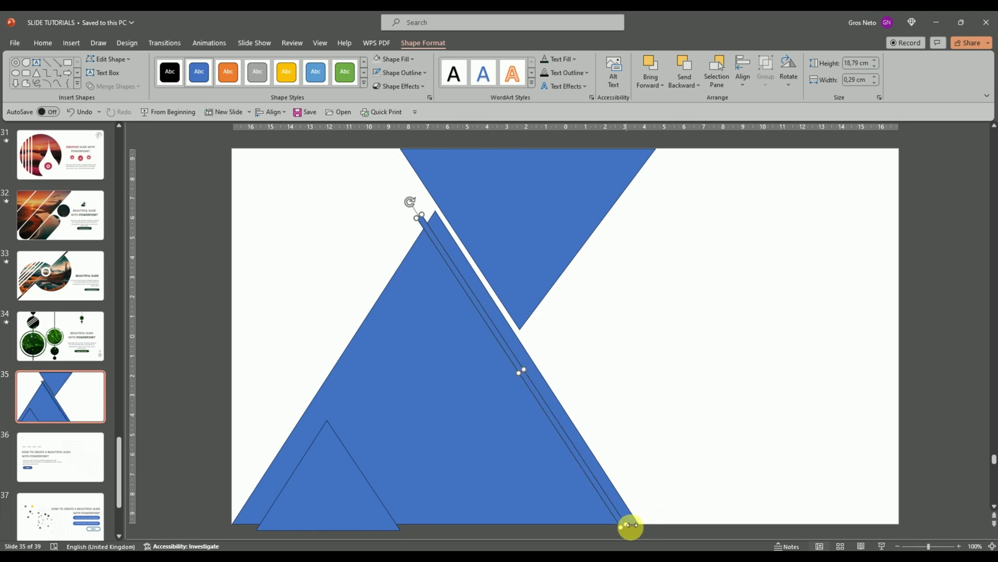
pyautogui.moveTo(631, 526); pyautogui.dragTo(644, 542)
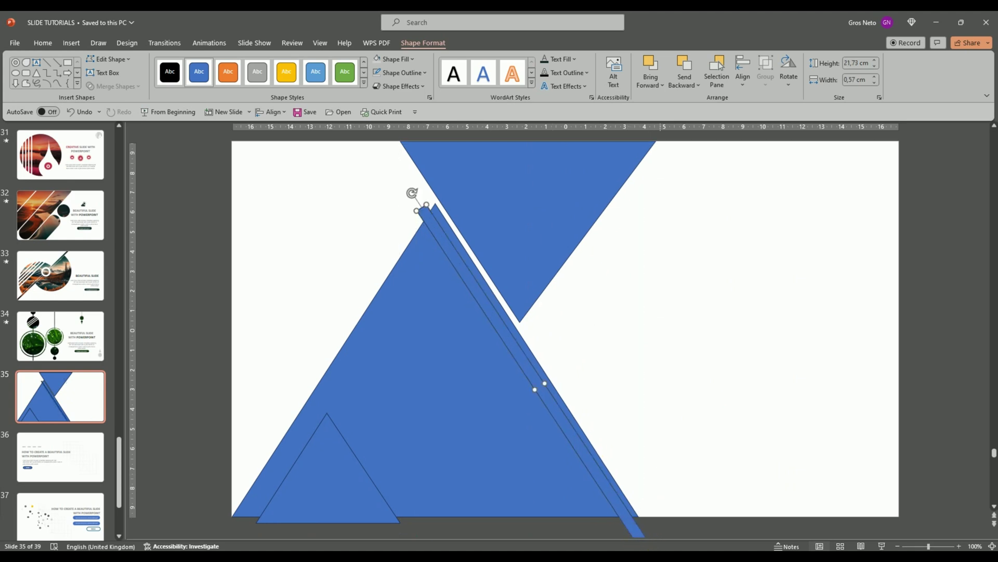
pyautogui.click(606, 482)
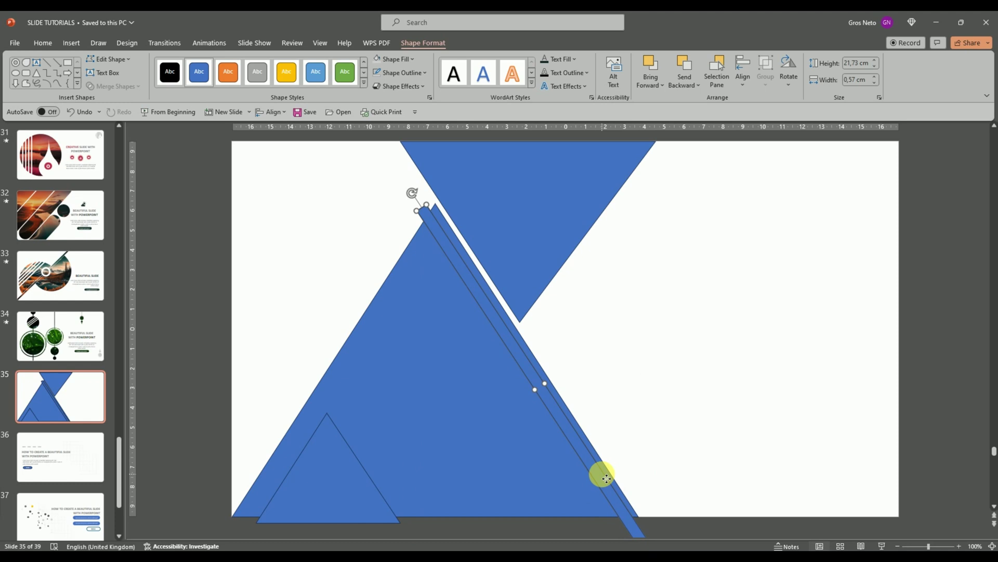
pyautogui.moveTo(607, 479)
pyautogui.mouseDown()
pyautogui.moveTo(595, 470)
pyautogui.moveTo(600, 482)
pyautogui.mouseUp()
# - Duplicate the bar into parallel copies along the slope, moving one copy over the small triangle
pyautogui.scroll(-2, 592, 474)
pyautogui.keyDown('ctrl'); pyautogui.moveTo(593, 422); pyautogui.dragTo(549, 407); pyautogui.keyUp('ctrl')
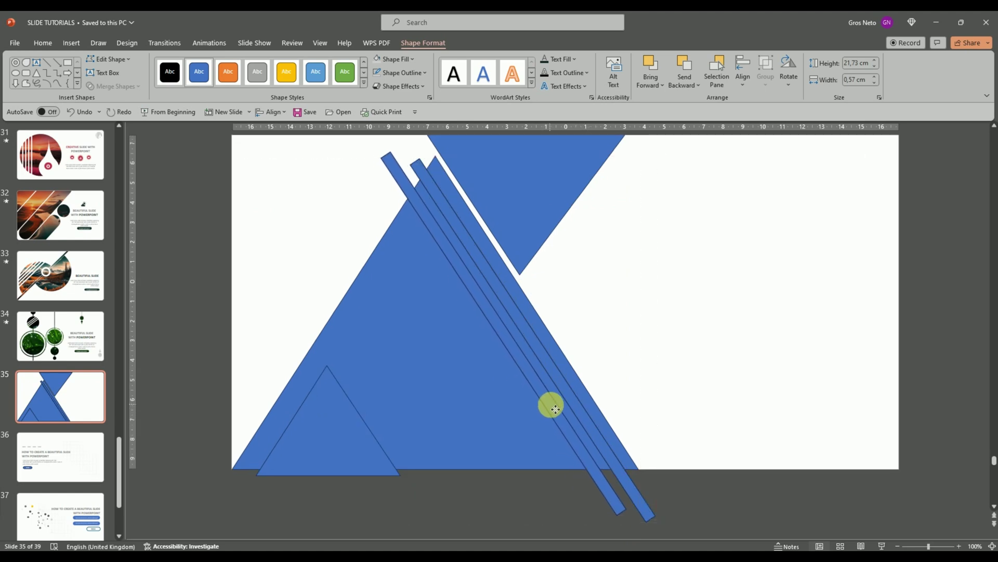
pyautogui.moveTo(550, 407); pyautogui.dragTo(558, 411)
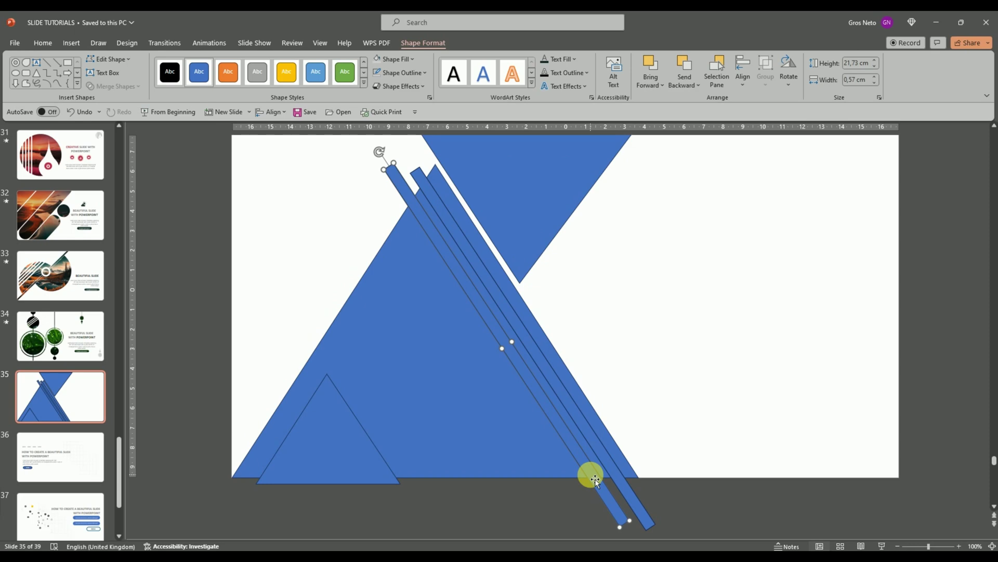
pyautogui.hotkey('ctrl', 'd')
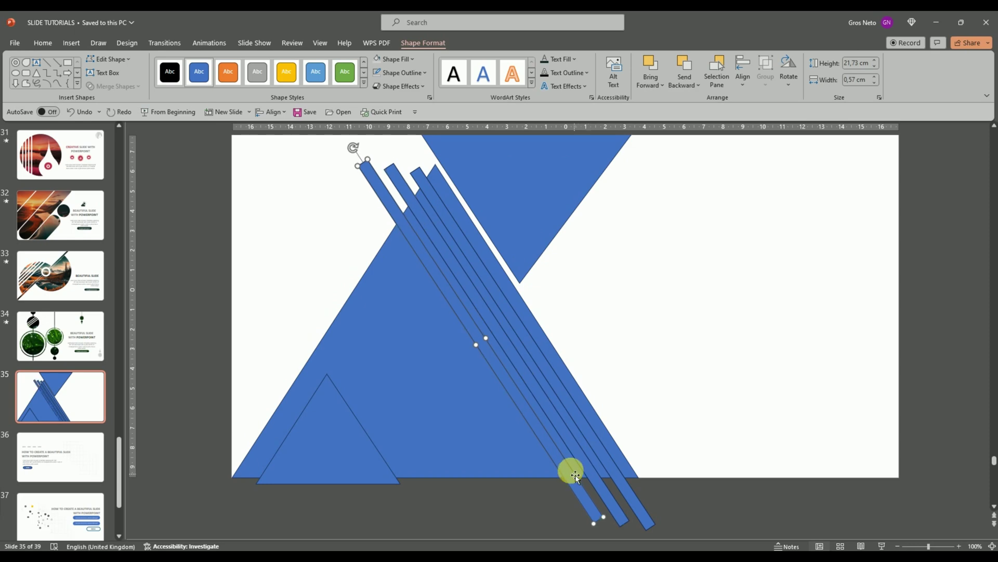
pyautogui.moveTo(558, 461); pyautogui.dragTo(406, 525)
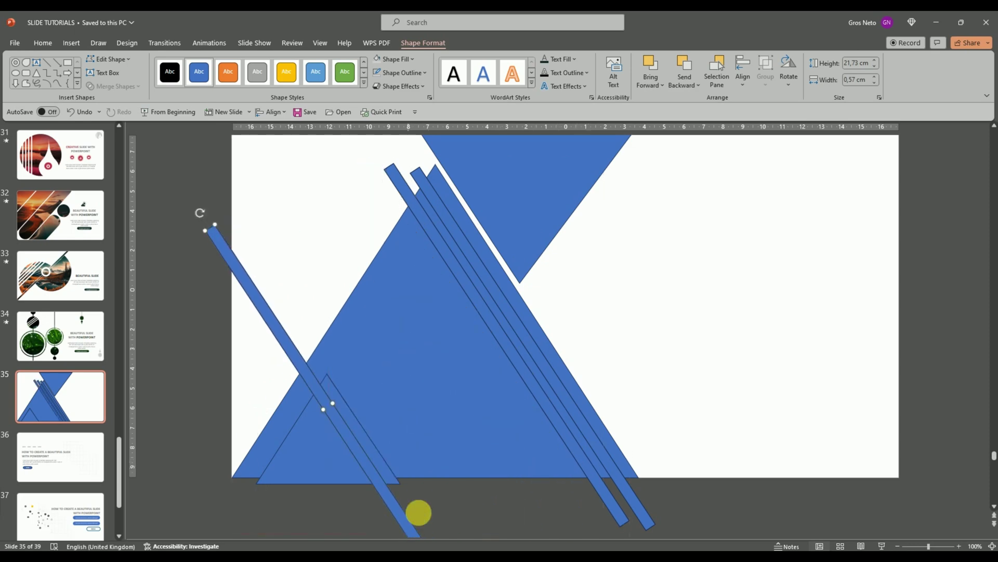
# - Rotate the extra bar horizontal across the small triangle and duplicate it into three evenly spaced bars
pyautogui.click(920, 546)
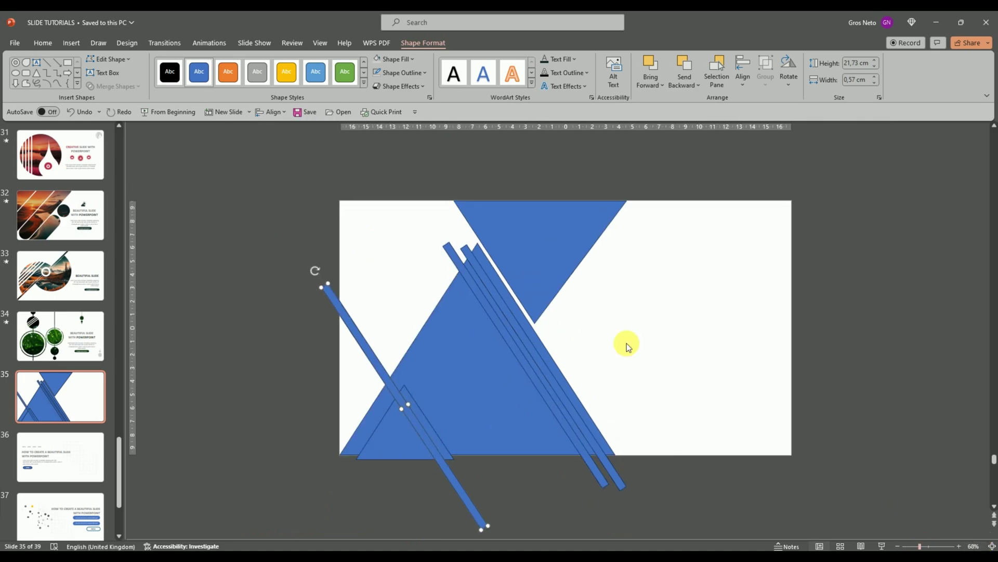
pyautogui.moveTo(321, 276); pyautogui.dragTo(285, 414)
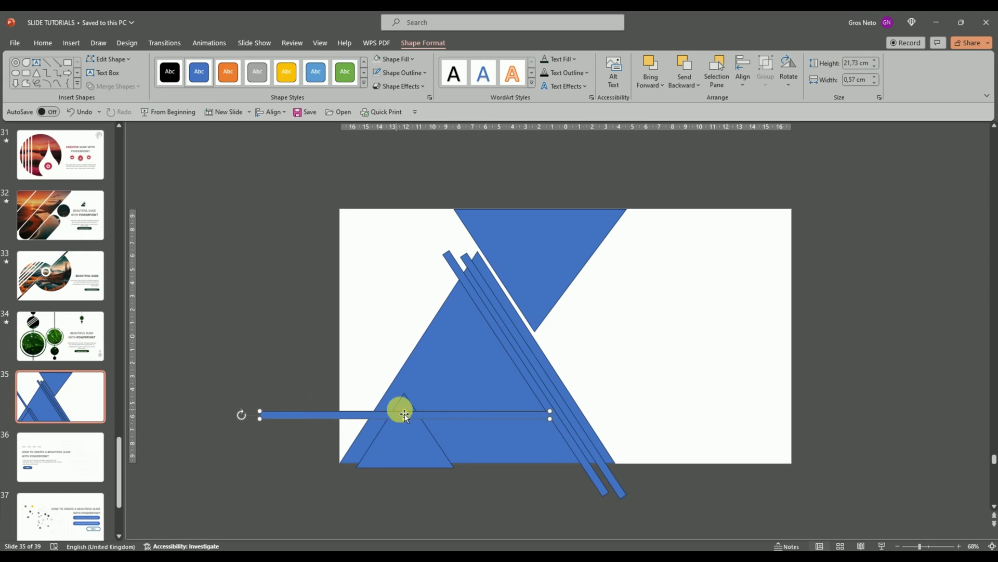
pyautogui.moveTo(426, 422); pyautogui.dragTo(428, 427)
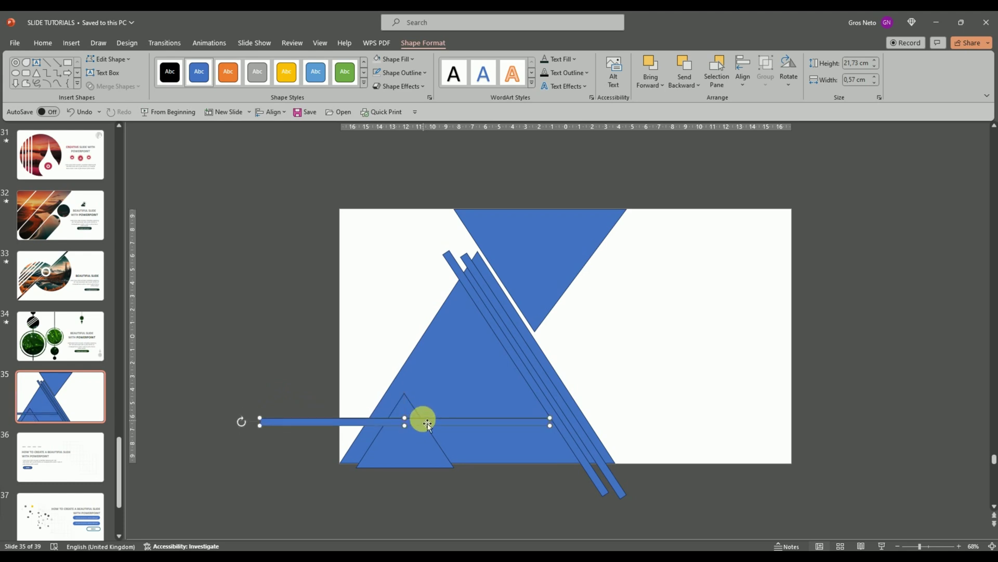
pyautogui.hotkey('ctrl', 'd')
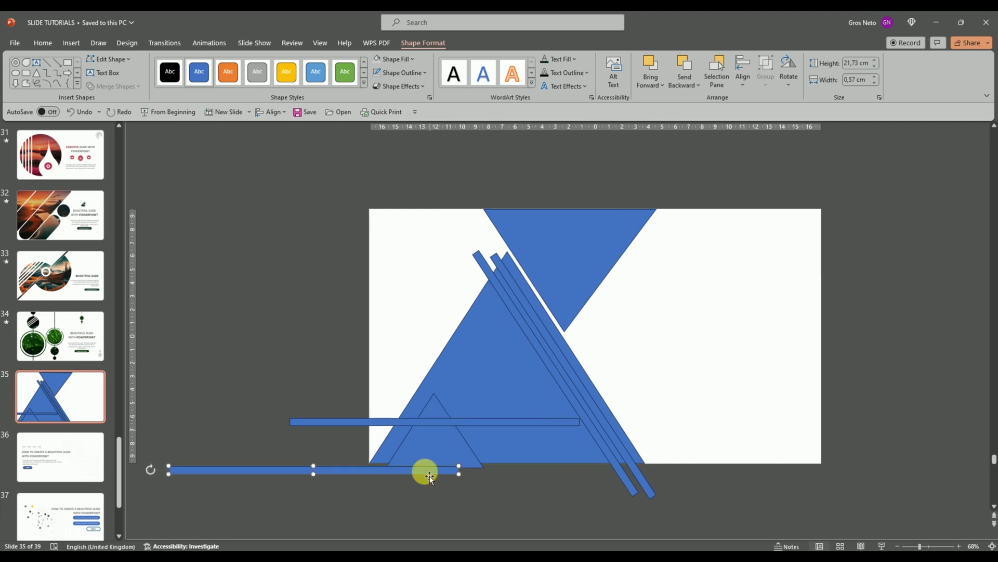
pyautogui.moveTo(408, 474); pyautogui.dragTo(492, 441)
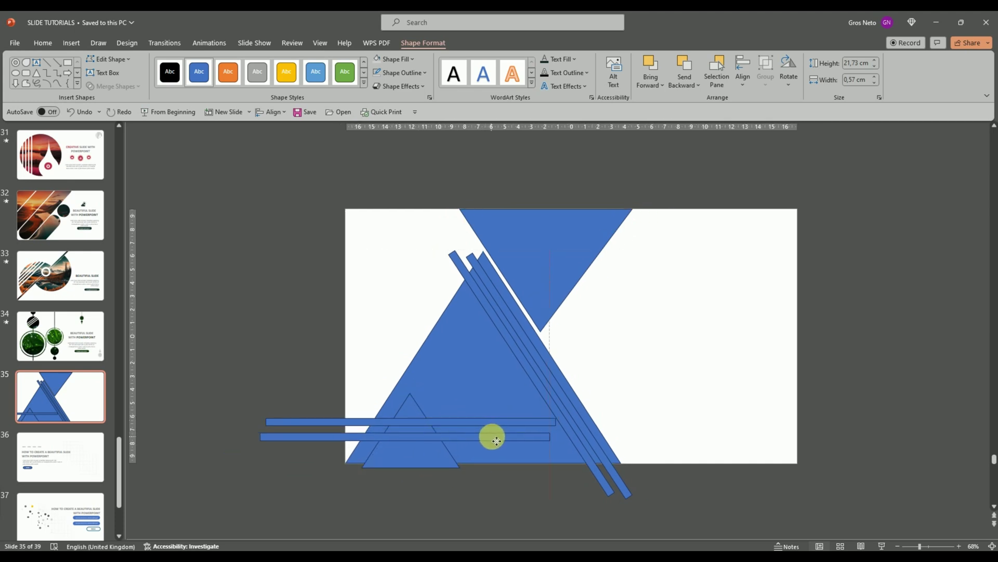
pyautogui.moveTo(496, 441); pyautogui.dragTo(497, 437)
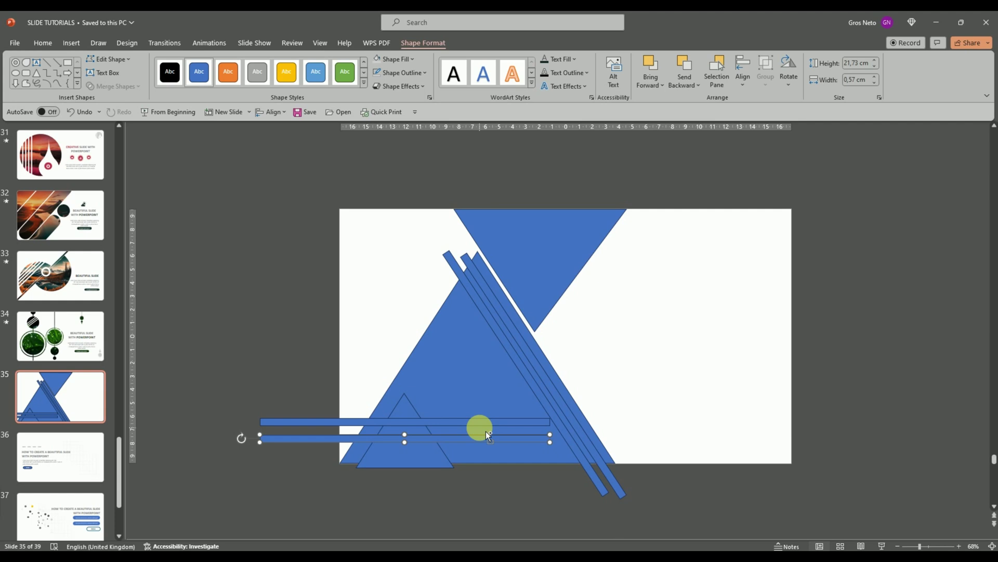
pyautogui.hotkey('ctrl', 'd')
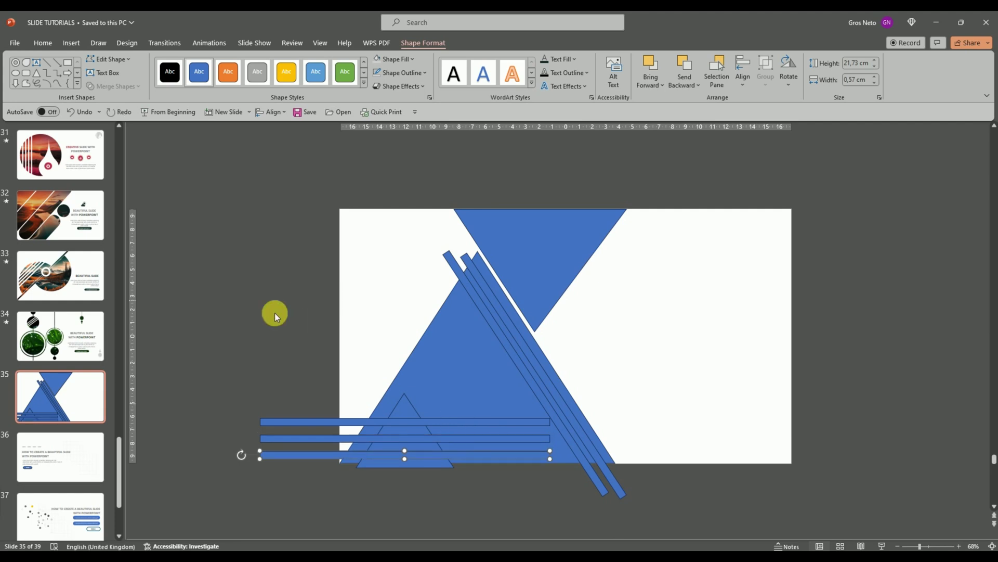
# - Subtract the three horizontal bars from the small triangle using Merge Shapes
pyautogui.click(262, 343)
pyautogui.click(403, 409)
pyautogui.keyDown('shift'); pyautogui.click(313, 421); pyautogui.keyUp('shift')
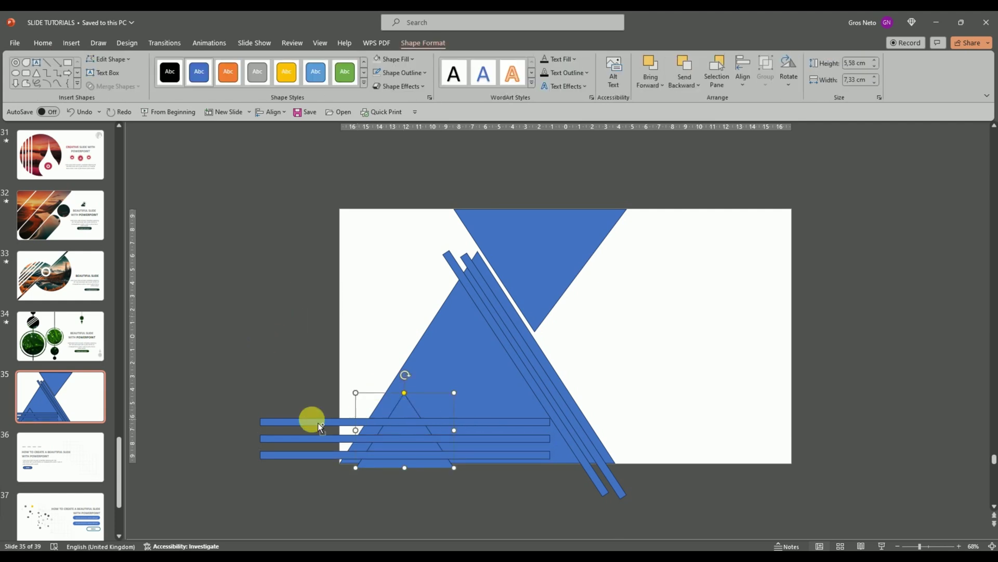
pyautogui.keyDown('shift'); pyautogui.click(302, 439); pyautogui.keyUp('shift')
pyautogui.keyDown('shift'); pyautogui.click(312, 455); pyautogui.keyUp('shift')
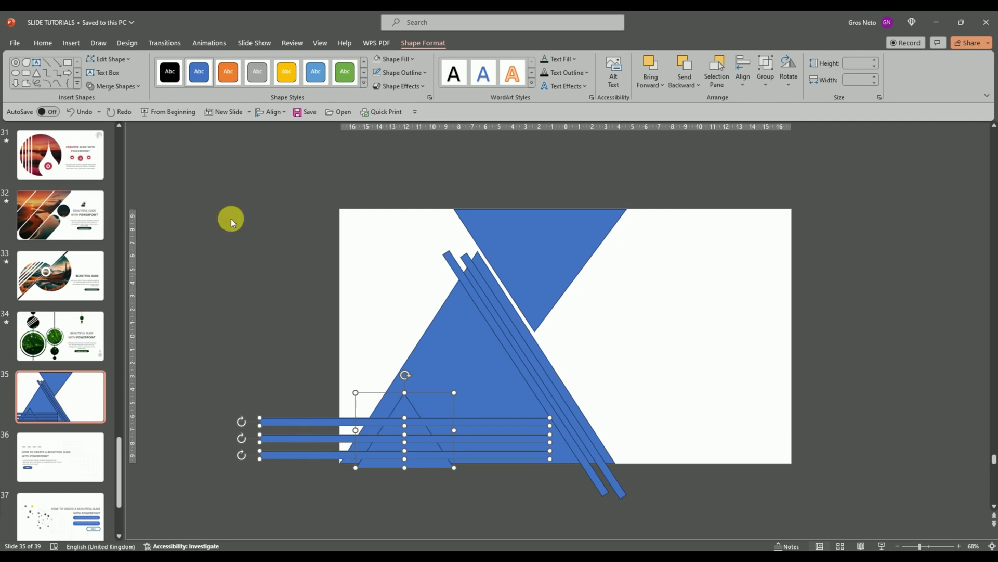
pyautogui.click(138, 87)
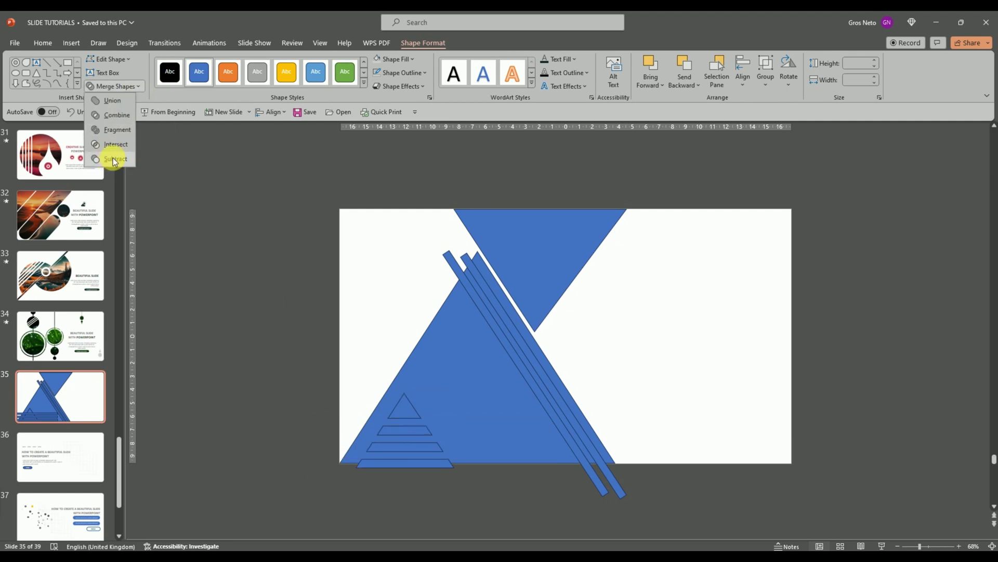
pyautogui.click(114, 157)
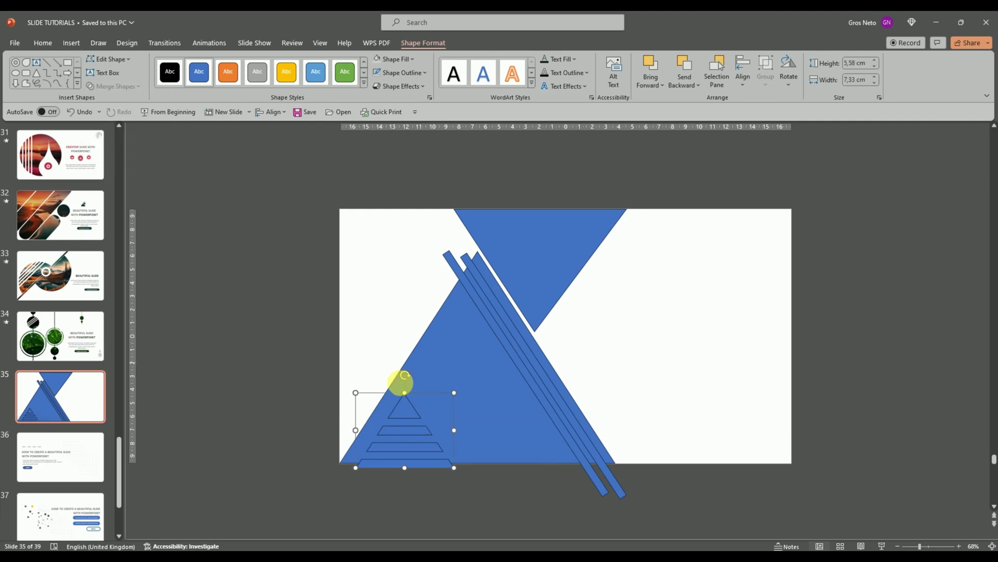
# - Reselect only the striped pyramid shape, clearing the multi-shape selection
pyautogui.click(451, 363)
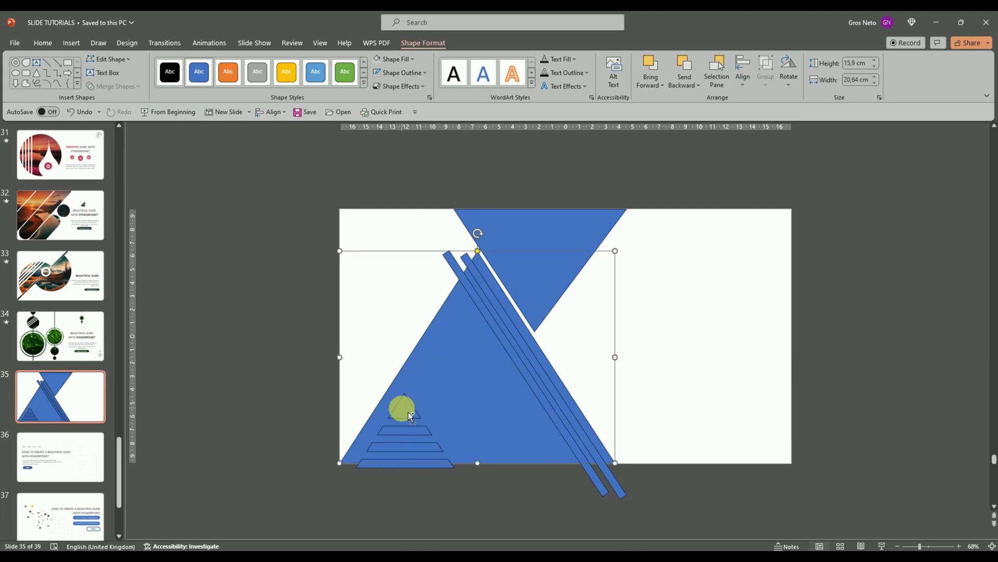
pyautogui.keyDown('shift'); pyautogui.click(407, 412); pyautogui.keyUp('shift')
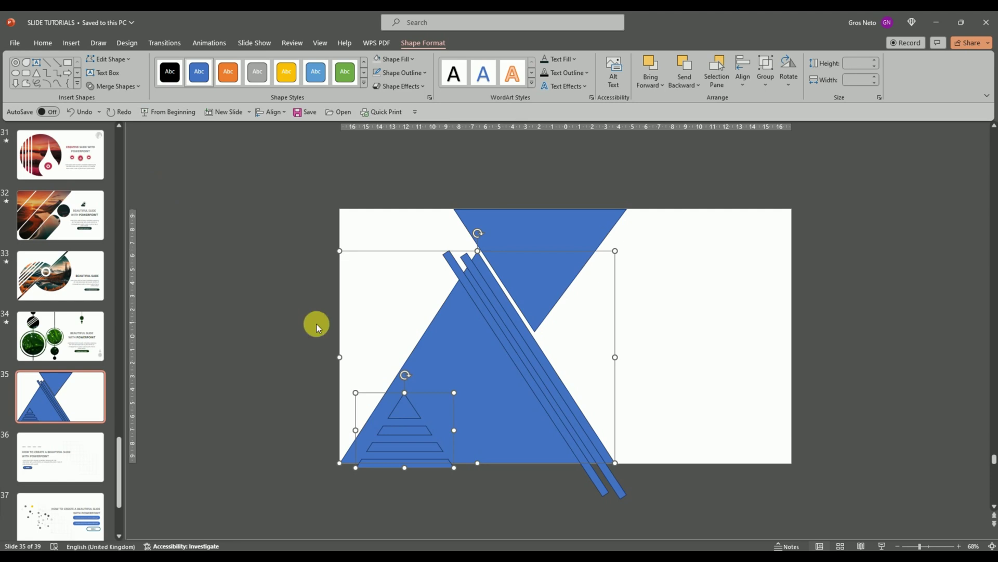
pyautogui.click(248, 331)
pyautogui.click(406, 413)
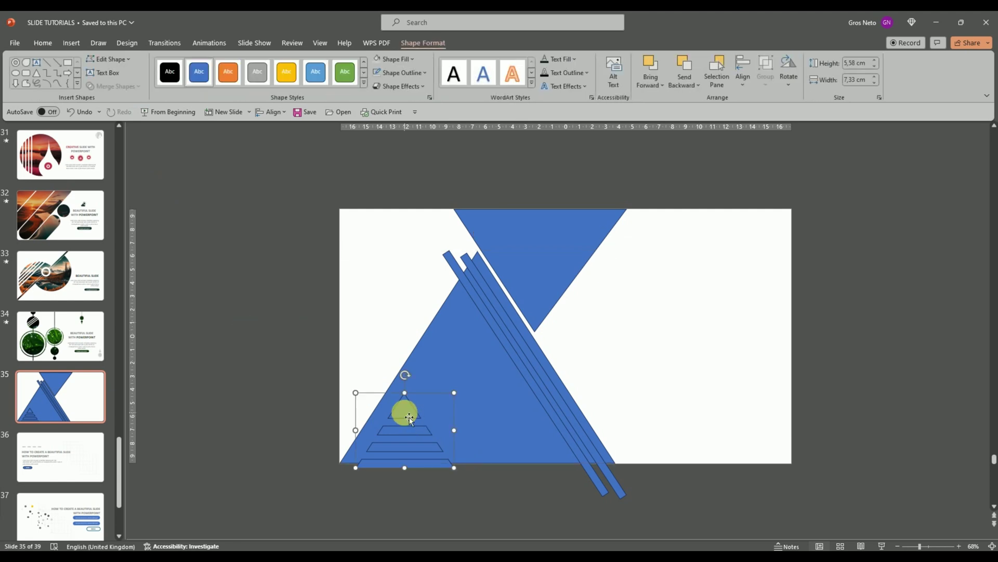
# - Nudge the striped pyramid into position with the arrow keys
pyautogui.press('Up')
pyautogui.press('Up')
pyautogui.press('Up')
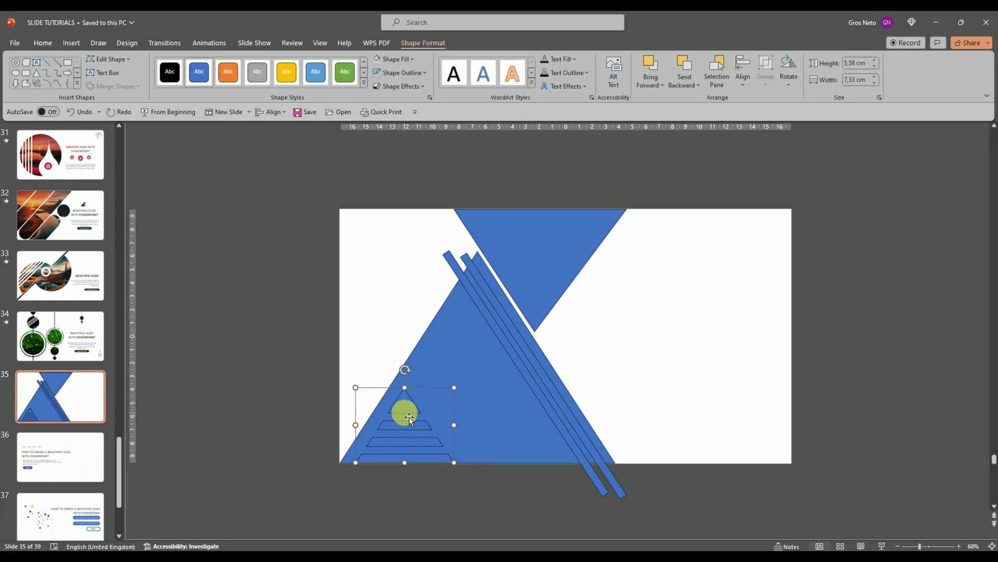
pyautogui.press('Up')
pyautogui.press('Down')
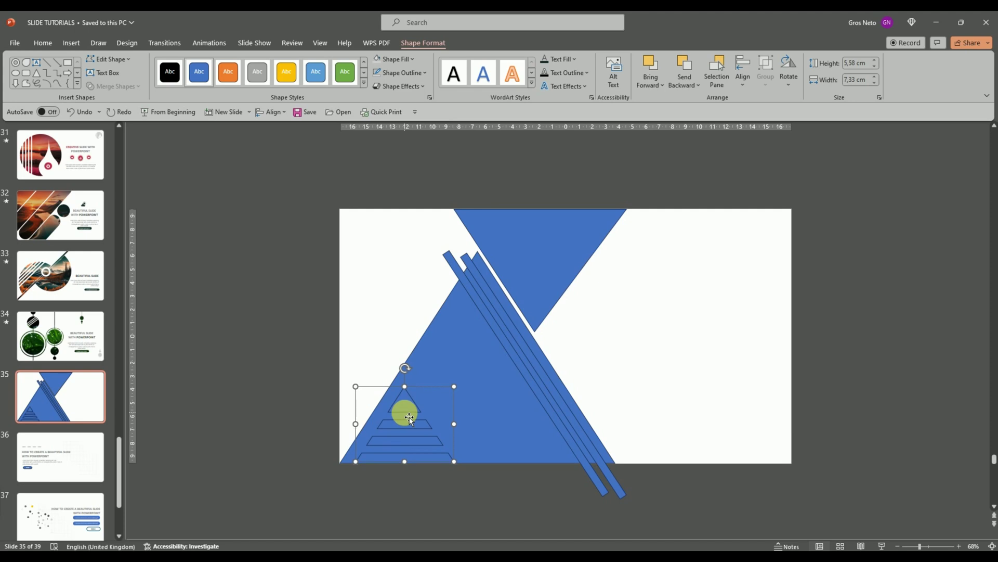
pyautogui.press('Up')
pyautogui.press('Up')
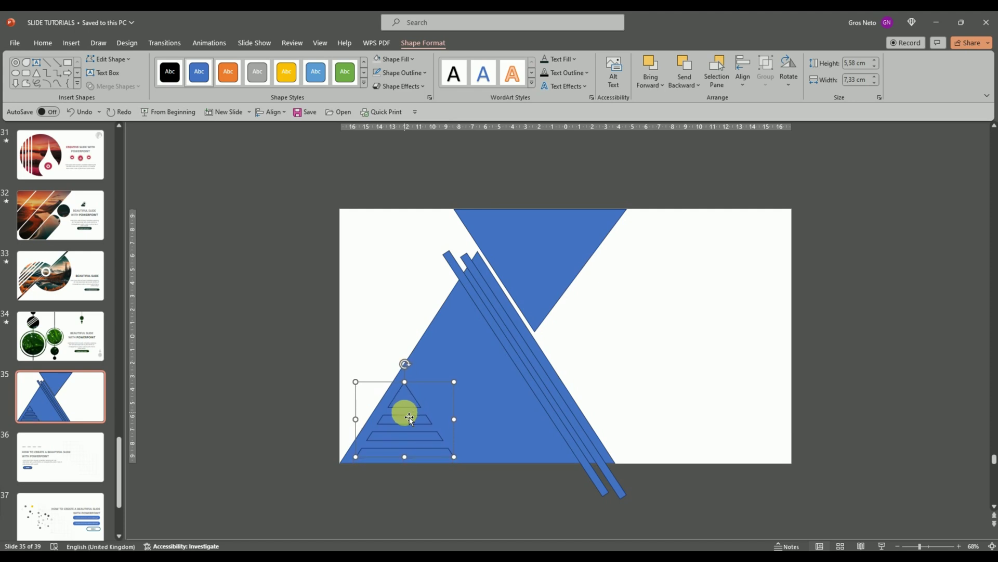
# - Subtract the striped pyramid from the large blue triangle using Merge Shapes
pyautogui.click(249, 357)
pyautogui.click(442, 349)
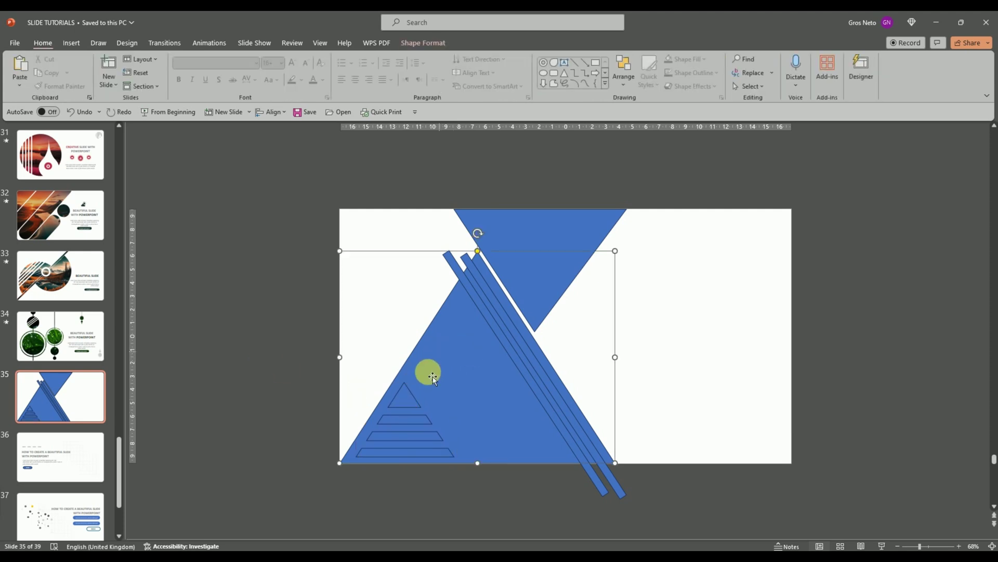
pyautogui.click(406, 404)
pyautogui.click(122, 87)
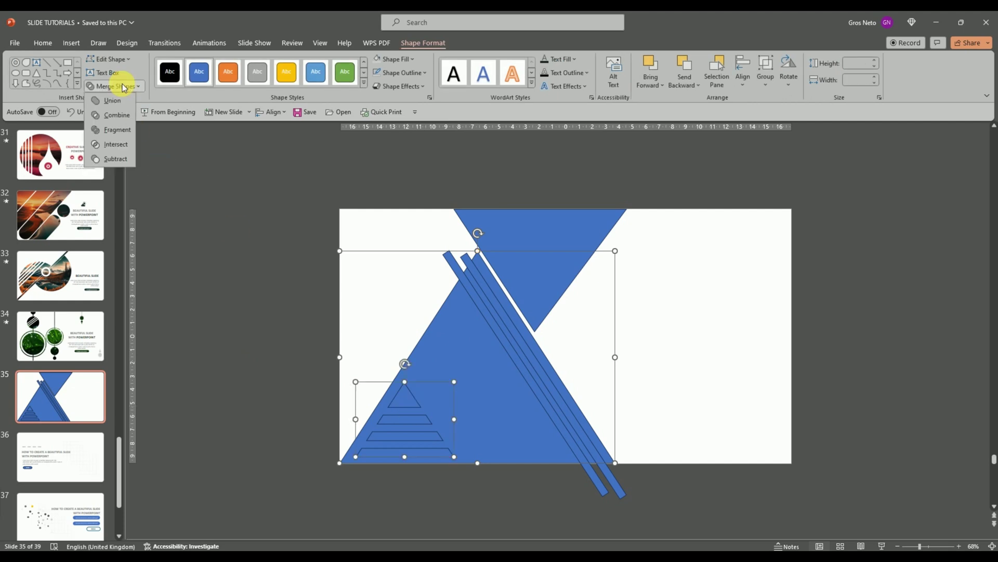
pyautogui.click(105, 159)
pyautogui.click(257, 267)
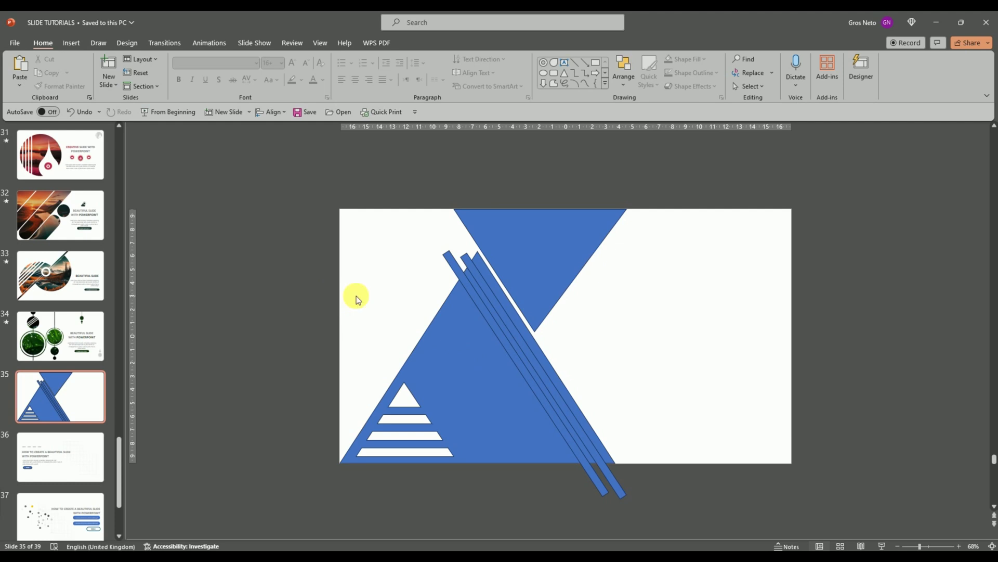
# - Subtract the diagonal bars from the large triangle, leaving three white slits on its right slope
pyautogui.click(504, 312)
pyautogui.keyDown('shift'); pyautogui.click(498, 314); pyautogui.keyUp('shift')
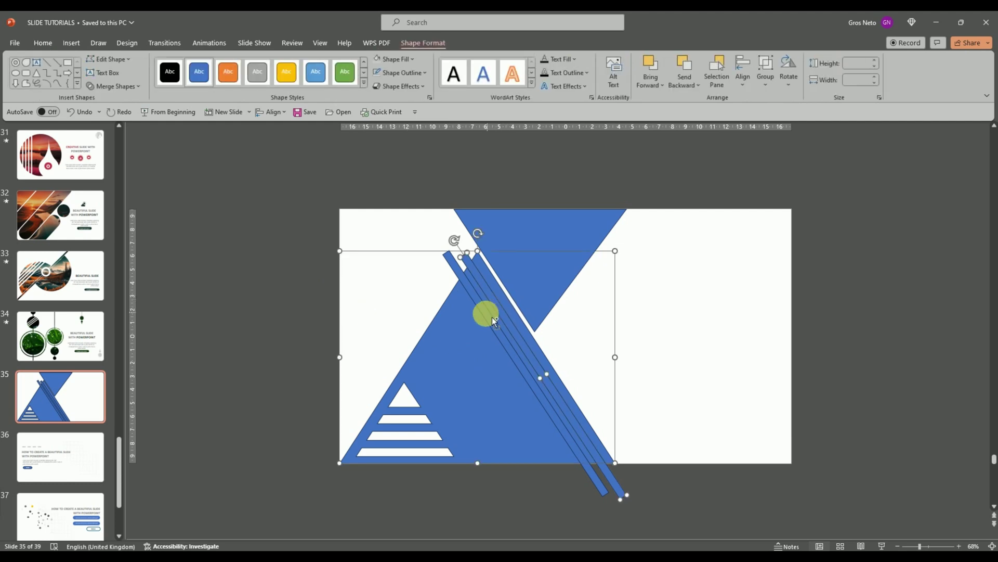
pyautogui.keyDown('shift'); pyautogui.click(492, 317); pyautogui.keyUp('shift')
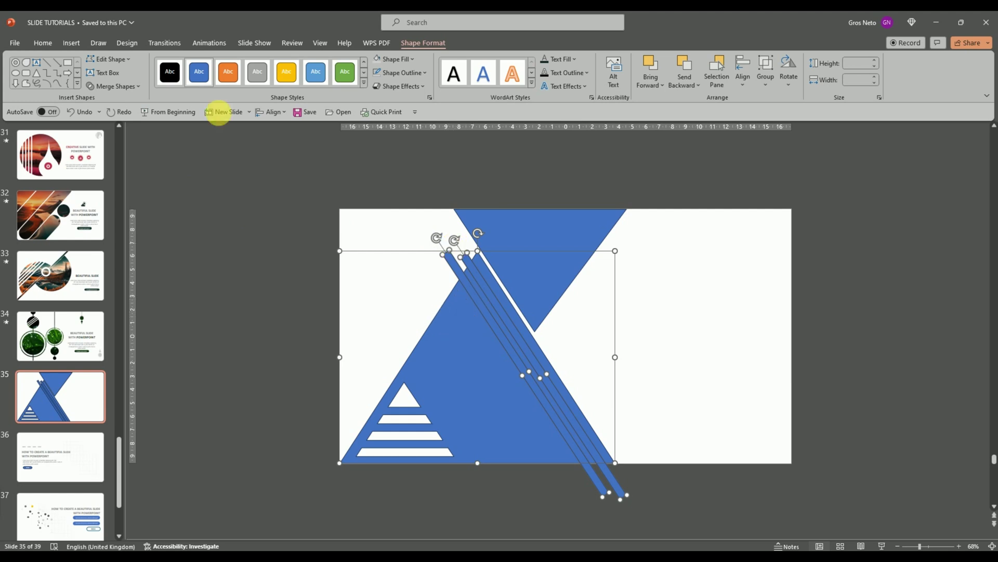
pyautogui.click(116, 86)
pyautogui.click(123, 159)
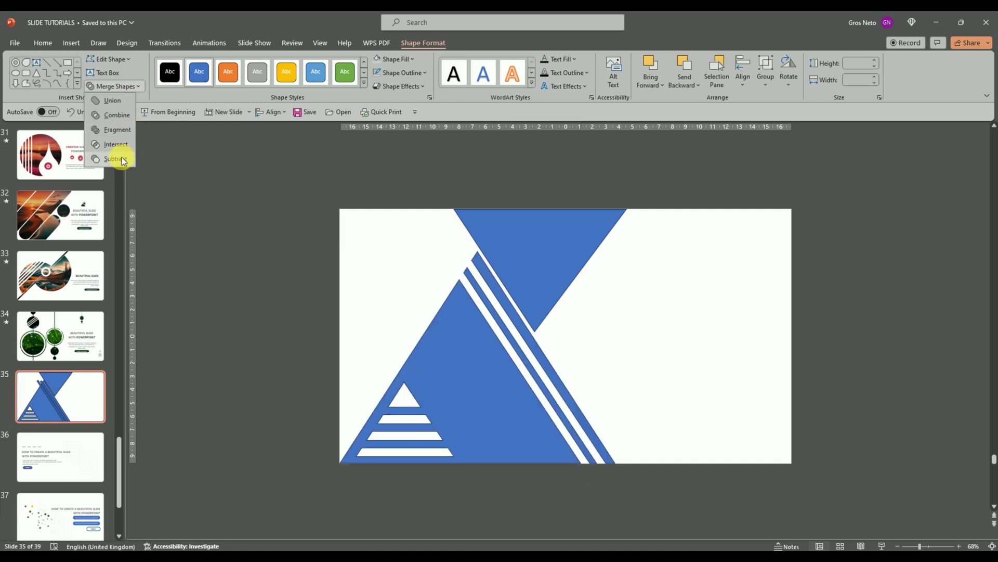
pyautogui.click(121, 158)
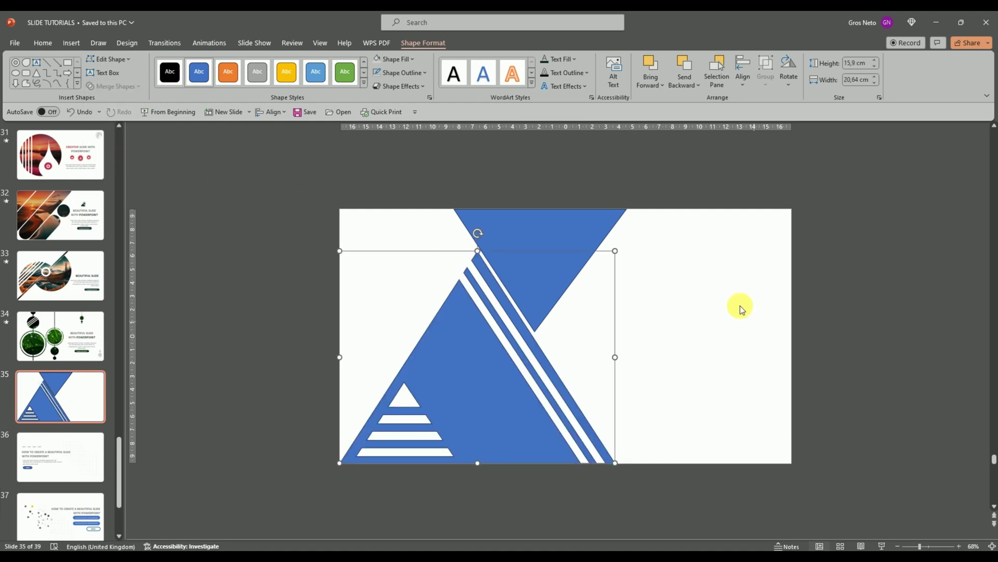
pyautogui.click(683, 292)
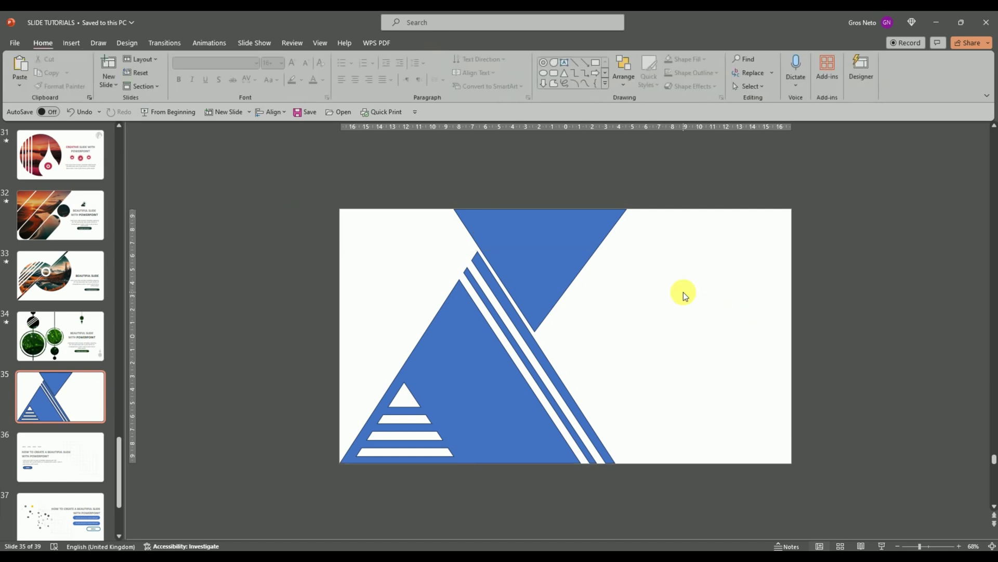
# - Draw a 4.24 cm ring beside the top triangle's tip and thicken its band
pyautogui.click(543, 63)
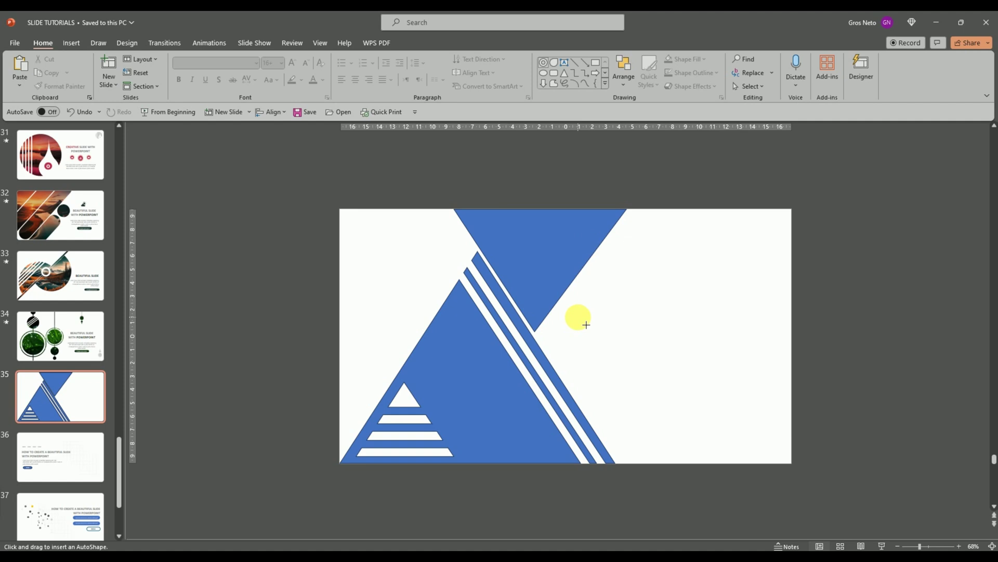
pyautogui.moveTo(578, 317); pyautogui.dragTo(635, 374)
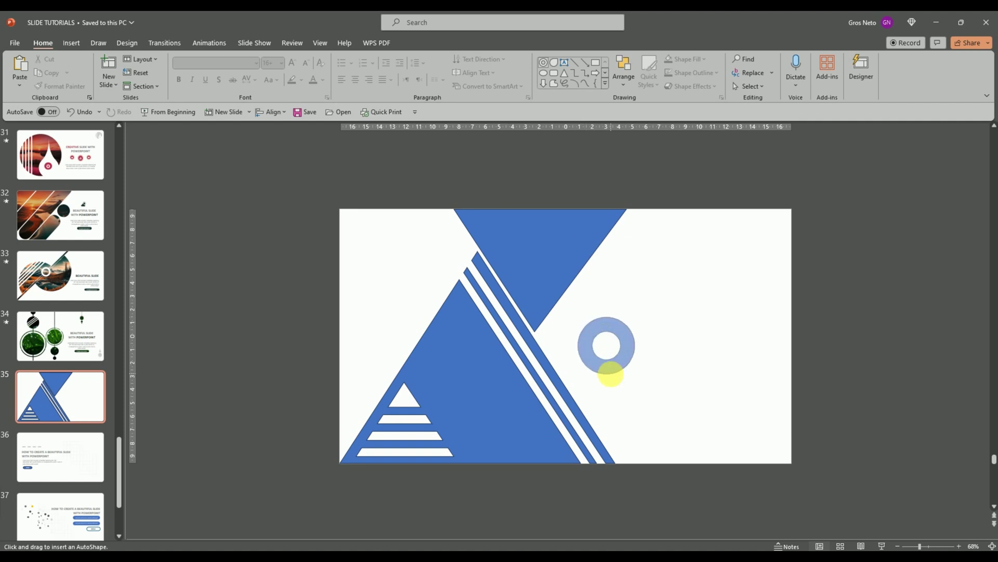
pyautogui.moveTo(593, 345)
pyautogui.mouseDown()
pyautogui.moveTo(563, 328)
pyautogui.moveTo(552, 337)
pyautogui.mouseUp()
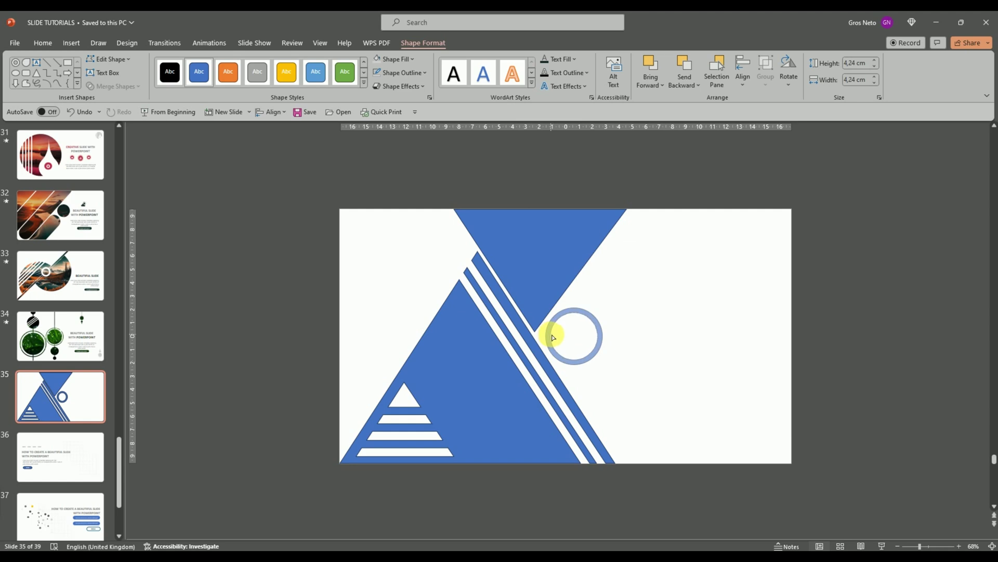
pyautogui.moveTo(551, 334); pyautogui.dragTo(551, 335)
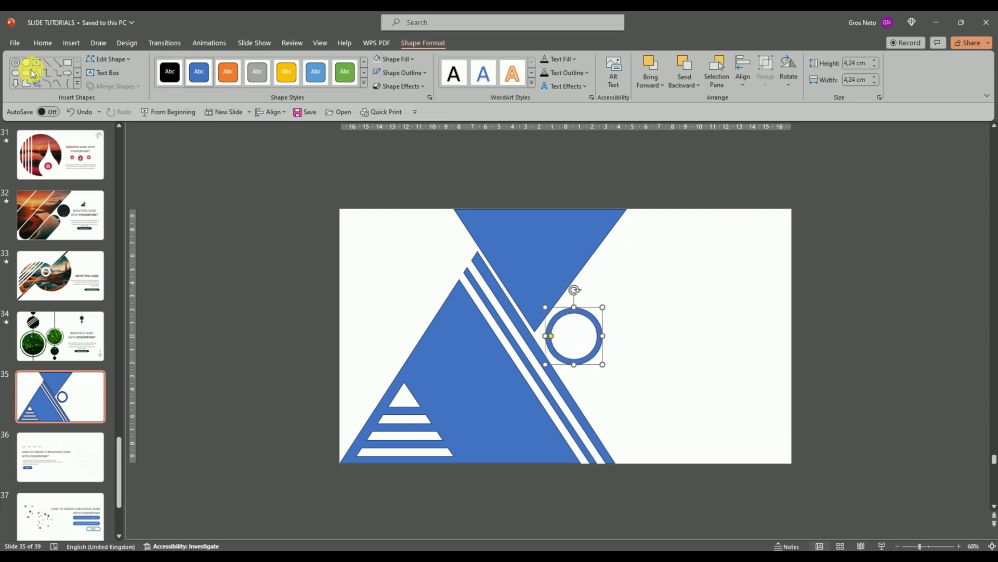
# - Draw a 2.23 cm solid circle centred inside the ring
pyautogui.click(15, 74)
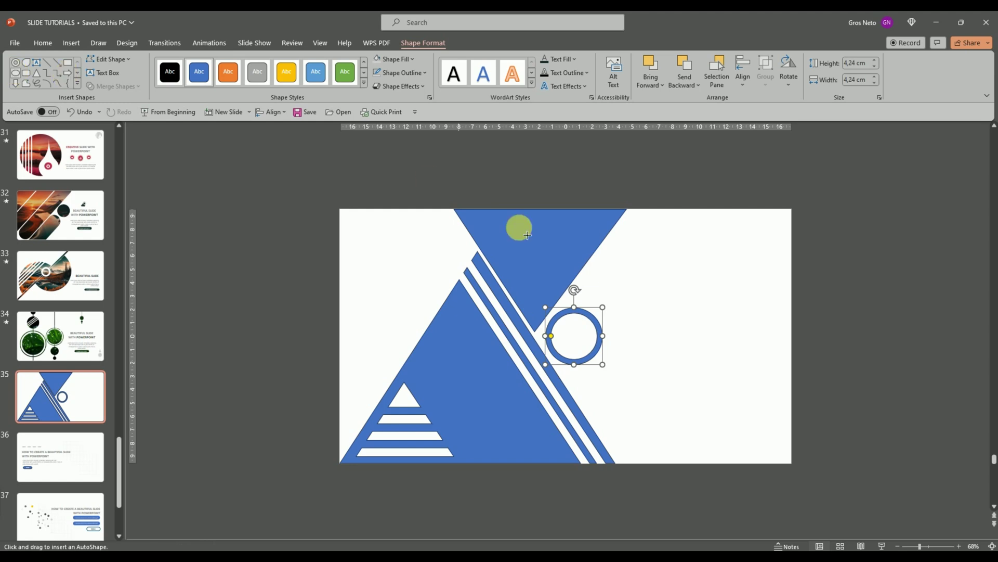
pyautogui.moveTo(650, 295)
pyautogui.mouseDown()
pyautogui.moveTo(677, 325)
pyautogui.moveTo(571, 341)
pyautogui.mouseUp()
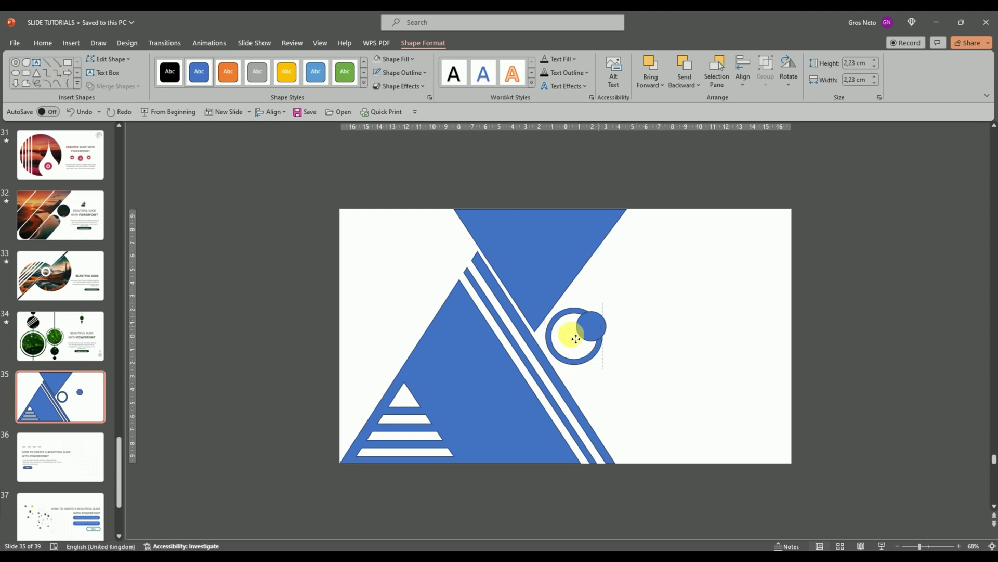
pyautogui.click(660, 299)
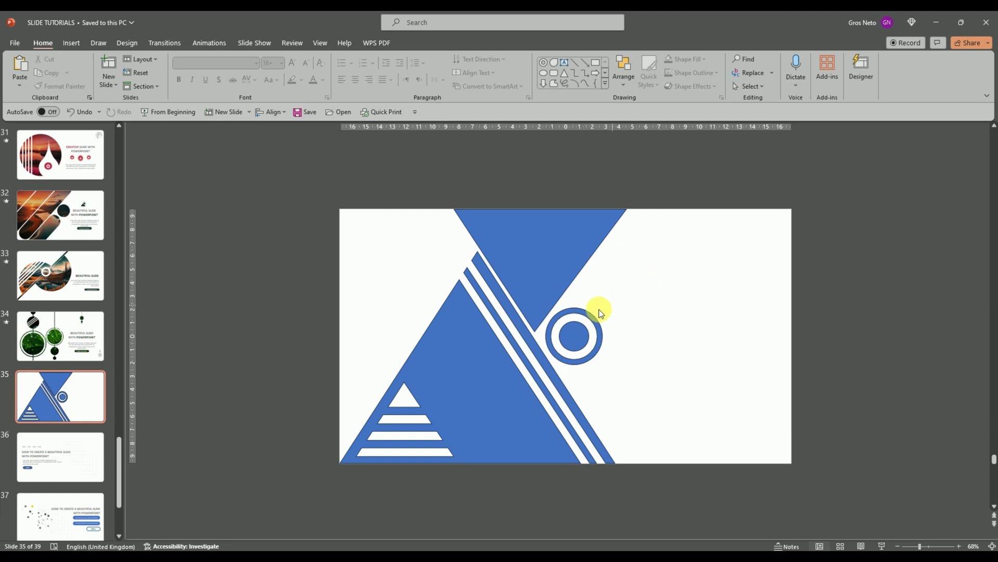
# - Union the ring, inner circle and both triangles into one 19.05 × 21.51 cm shape
pyautogui.click(579, 316)
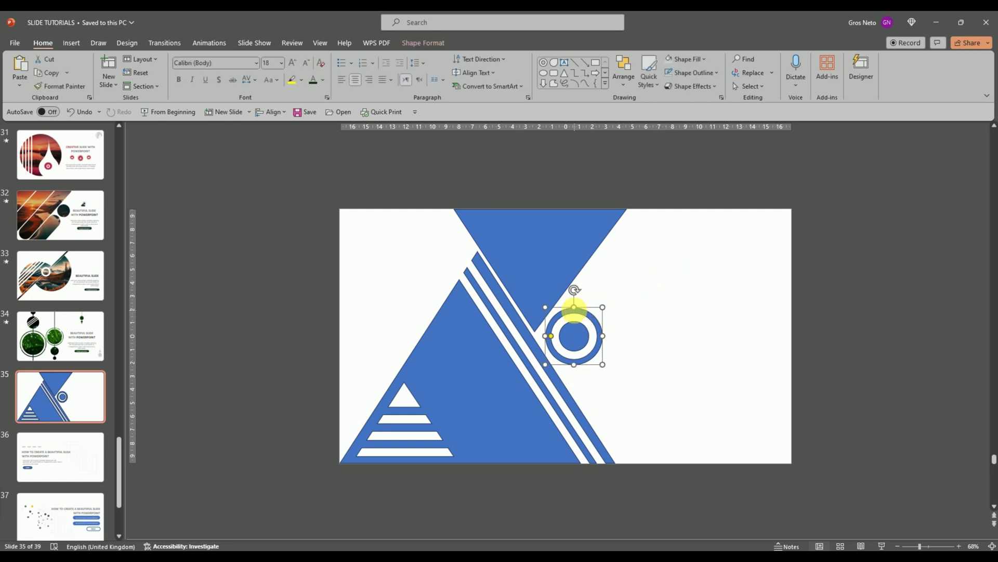
pyautogui.keyDown('shift'); pyautogui.click(575, 335); pyautogui.keyUp('shift')
pyautogui.keyDown('shift'); pyautogui.click(541, 292); pyautogui.keyUp('shift')
pyautogui.keyDown('shift'); pyautogui.click(458, 382); pyautogui.keyUp('shift')
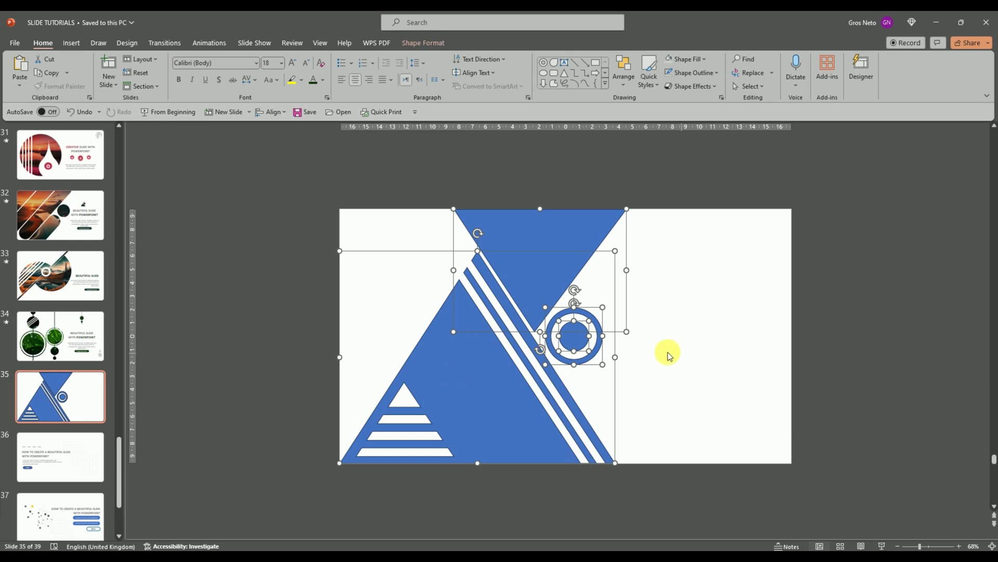
pyautogui.click(423, 43)
pyautogui.click(115, 87)
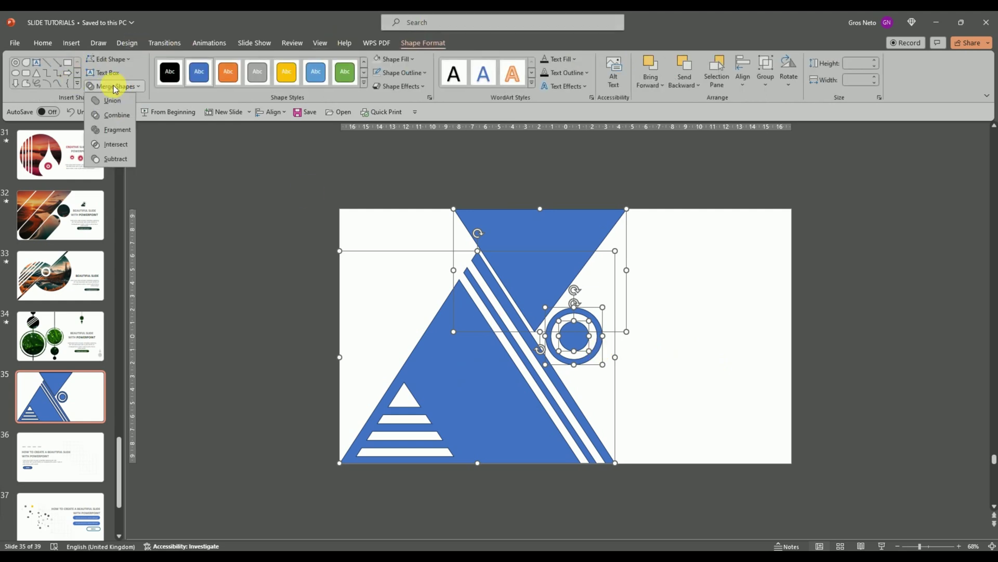
pyautogui.click(107, 100)
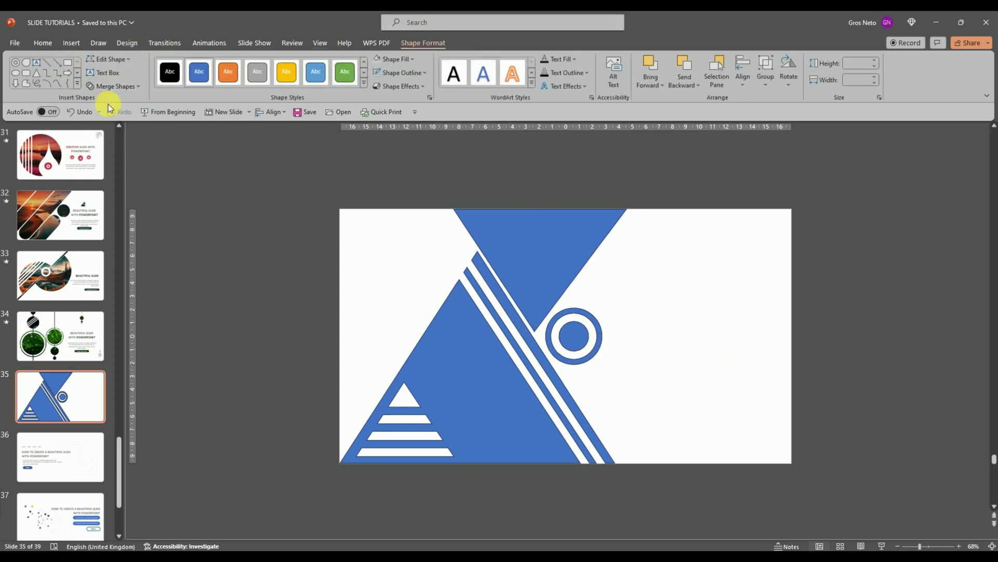
pyautogui.click(663, 279)
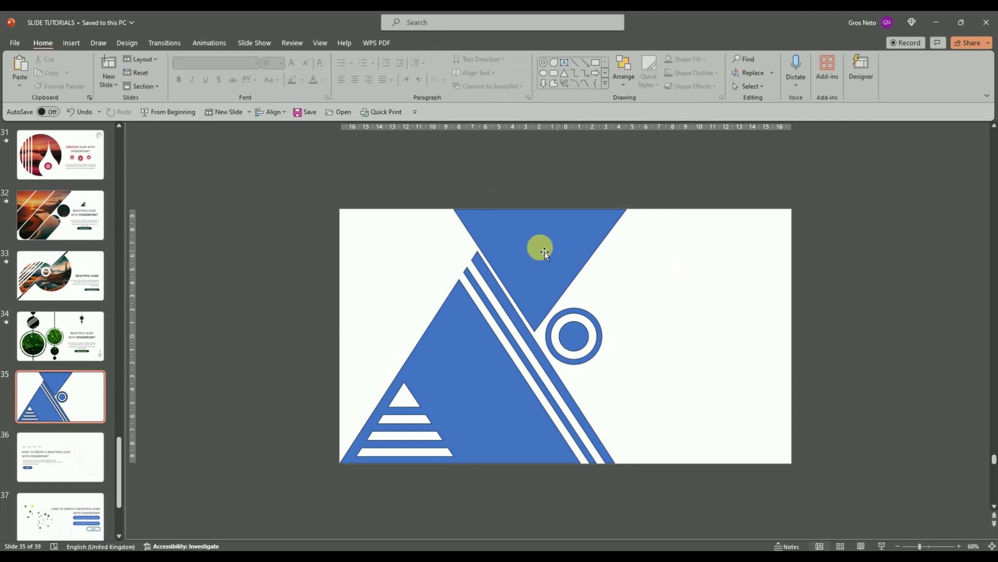
# - Copy the merged triangle-stripes-ring shape
pyautogui.click(520, 252)
pyautogui.rightClick(519, 250)
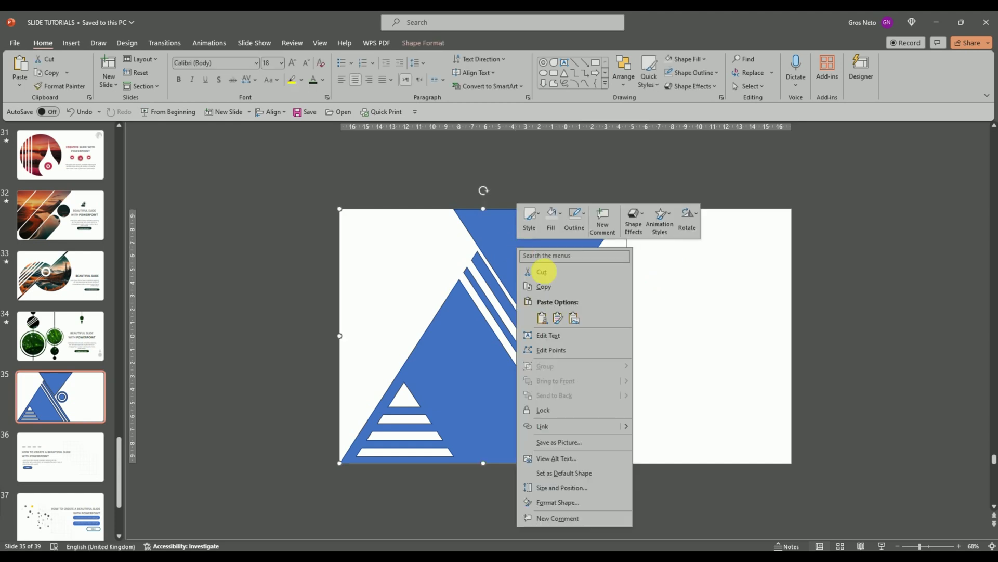
pyautogui.click(539, 275)
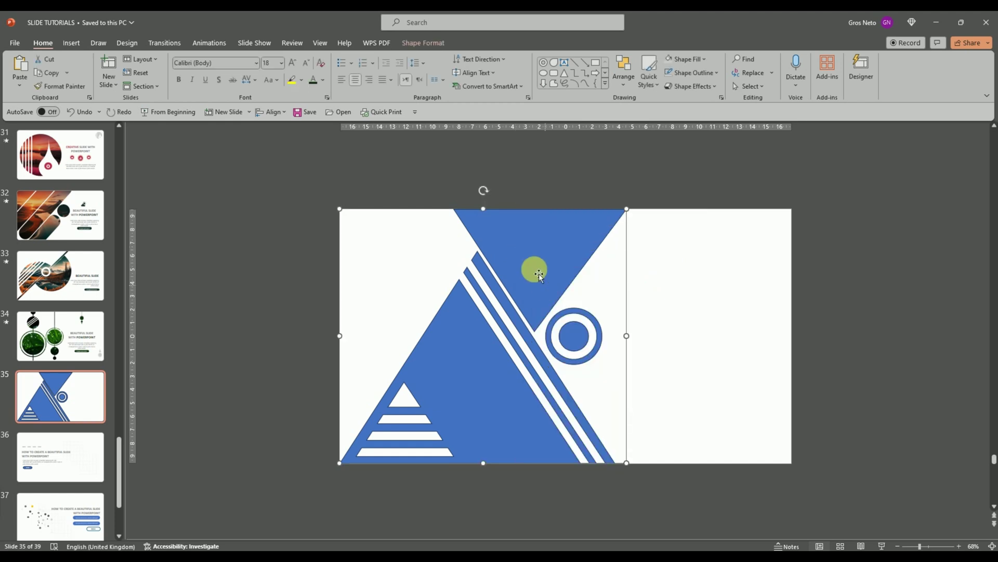
# - In Slide Master view, add a new layout after the last one and delete its title and footer placeholders
pyautogui.click(320, 43)
pyautogui.click(148, 73)
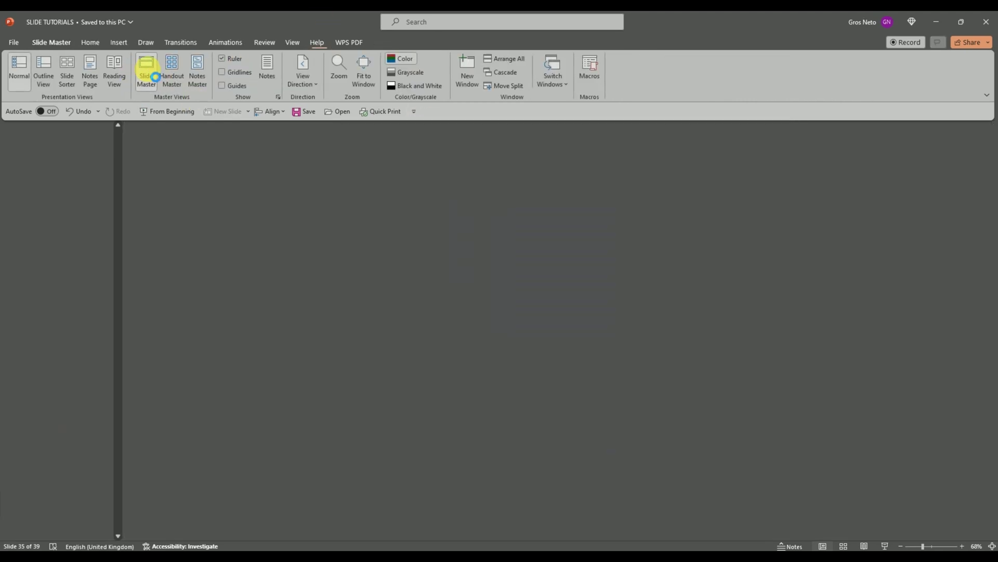
pyautogui.click(84, 496)
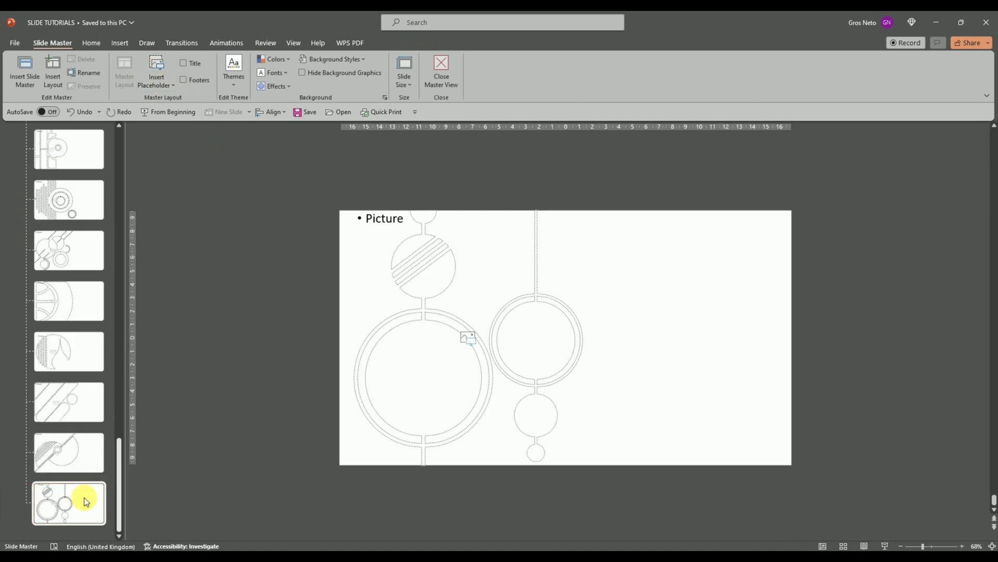
pyautogui.hotkey('ctrl', 'y')
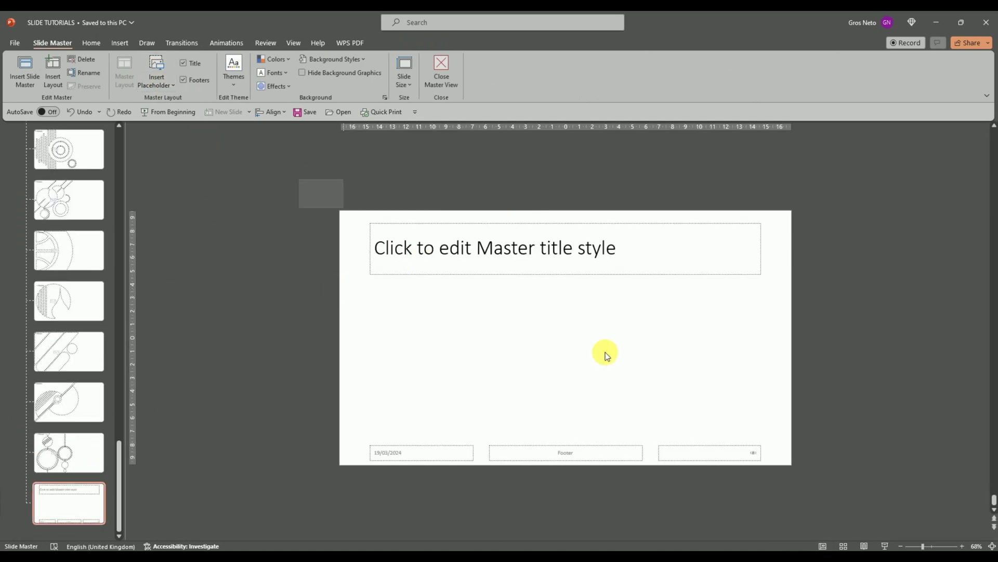
pyautogui.moveTo(713, 540); pyautogui.dragTo(858, 541)
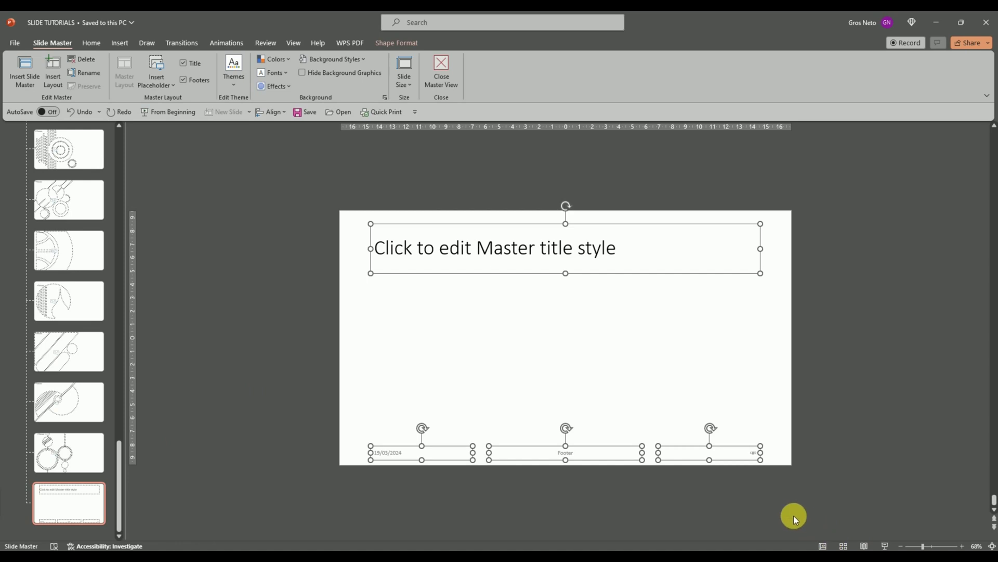
pyautogui.press('Delete')
# - Paste the merged shape onto the layout and draw a full-slide picture placeholder behind it
pyautogui.rightClick(515, 294)
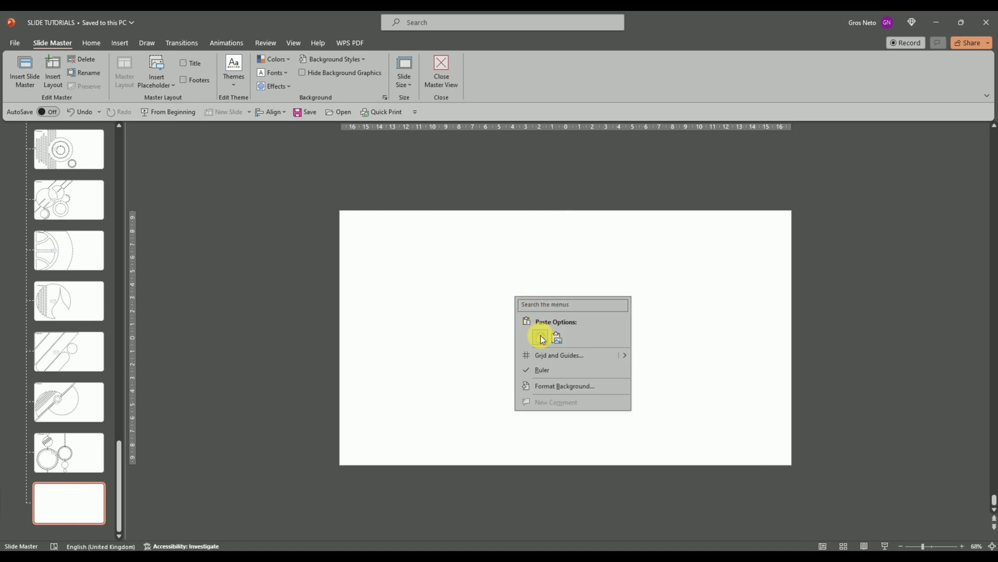
pyautogui.click(541, 335)
pyautogui.click(157, 83)
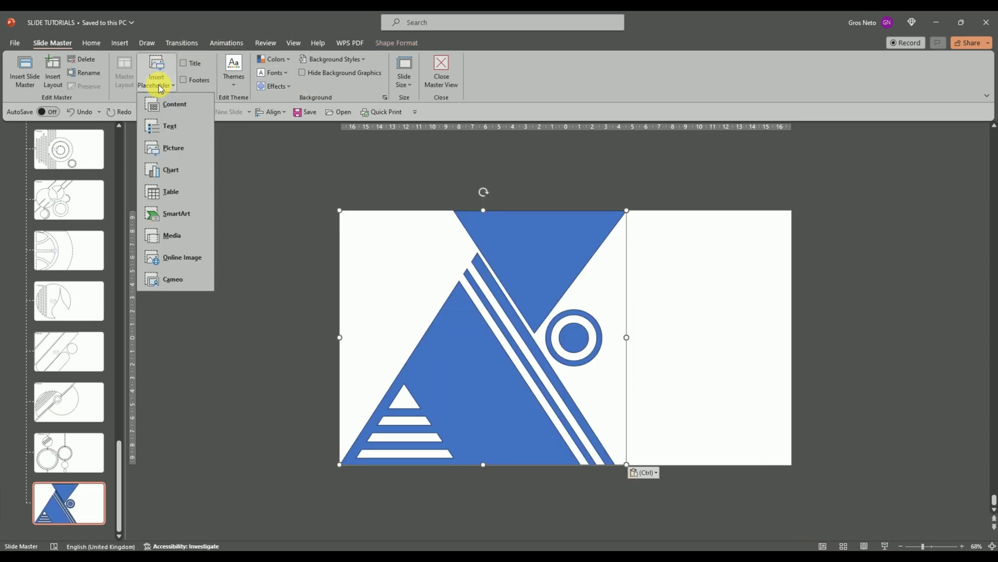
pyautogui.click(162, 147)
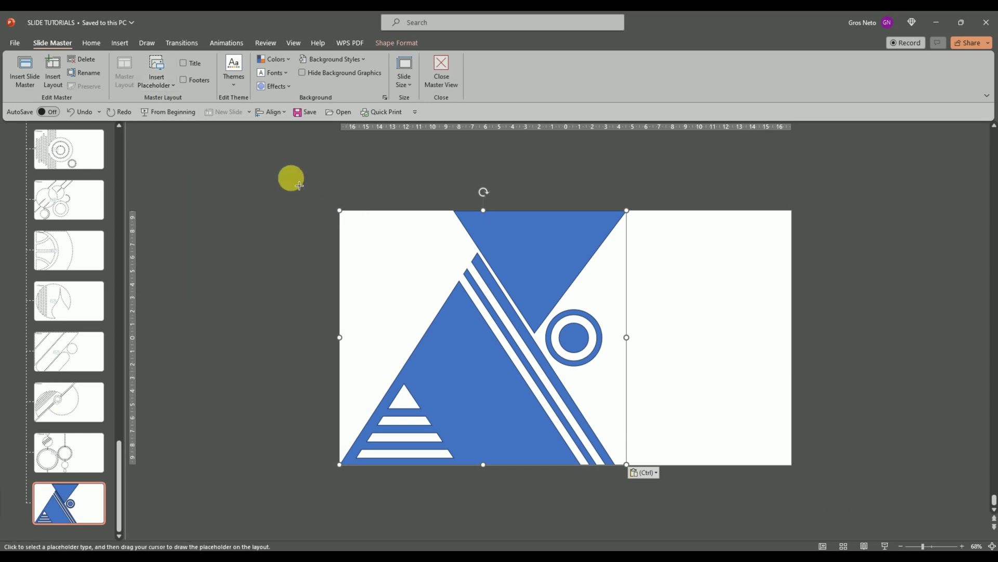
pyautogui.moveTo(291, 178)
pyautogui.mouseDown()
pyautogui.moveTo(582, 390)
pyautogui.moveTo(723, 531)
pyautogui.mouseUp()
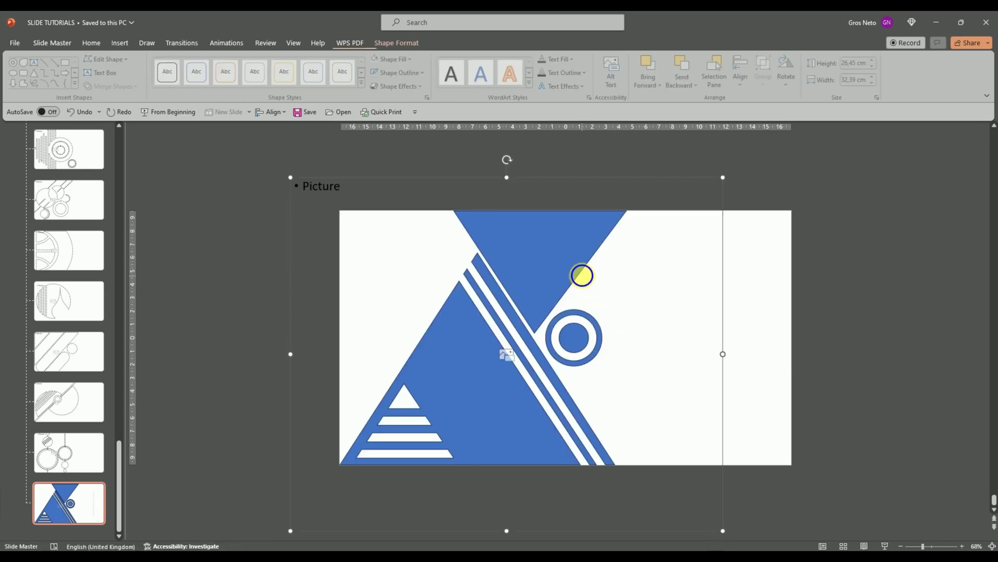
pyautogui.rightClick(617, 297)
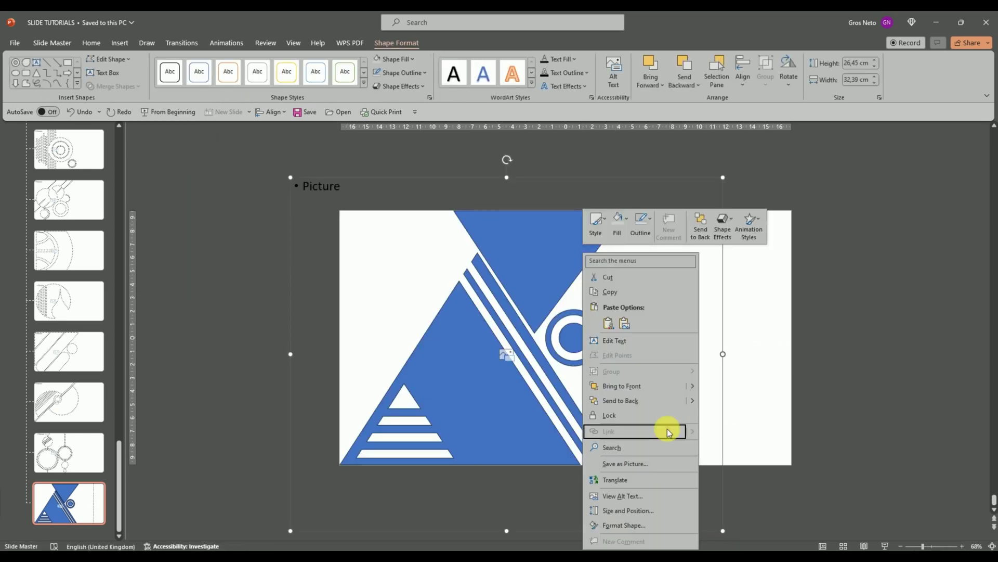
pyautogui.click(631, 401)
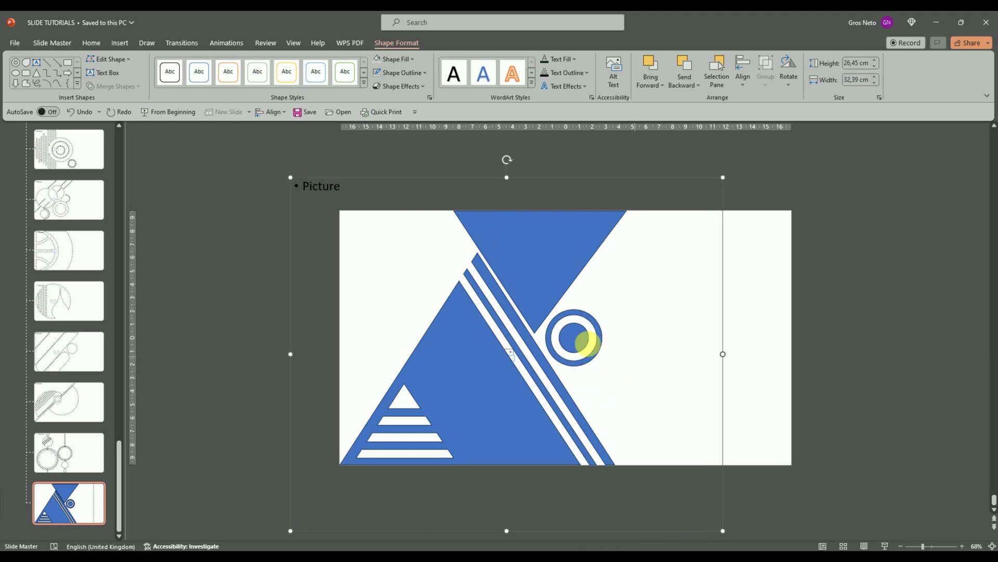
# - Intersect the picture placeholder with the shape to cut it to the outline, then close Master View
pyautogui.keyDown('shift'); pyautogui.click(543, 286); pyautogui.keyUp('shift')
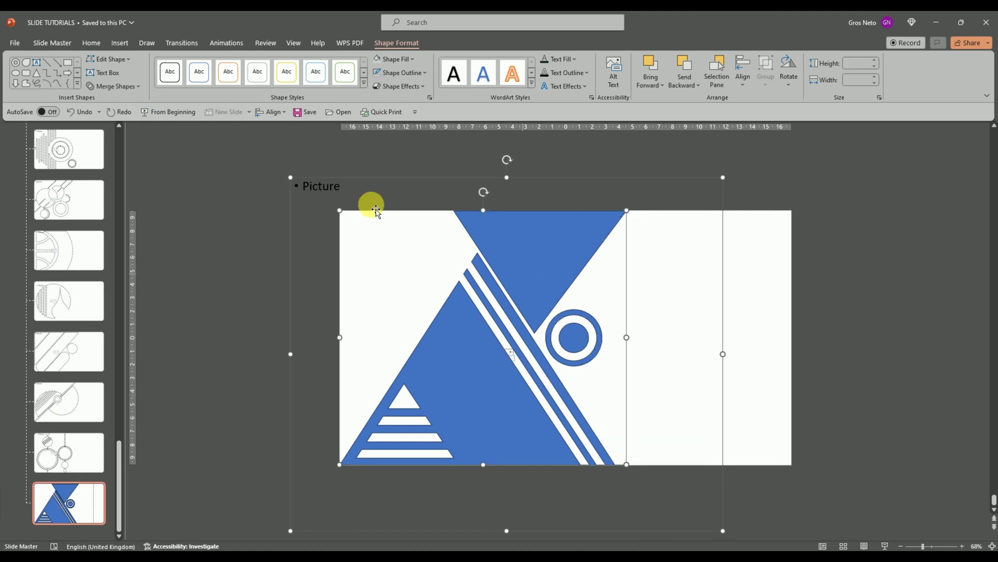
pyautogui.click(112, 86)
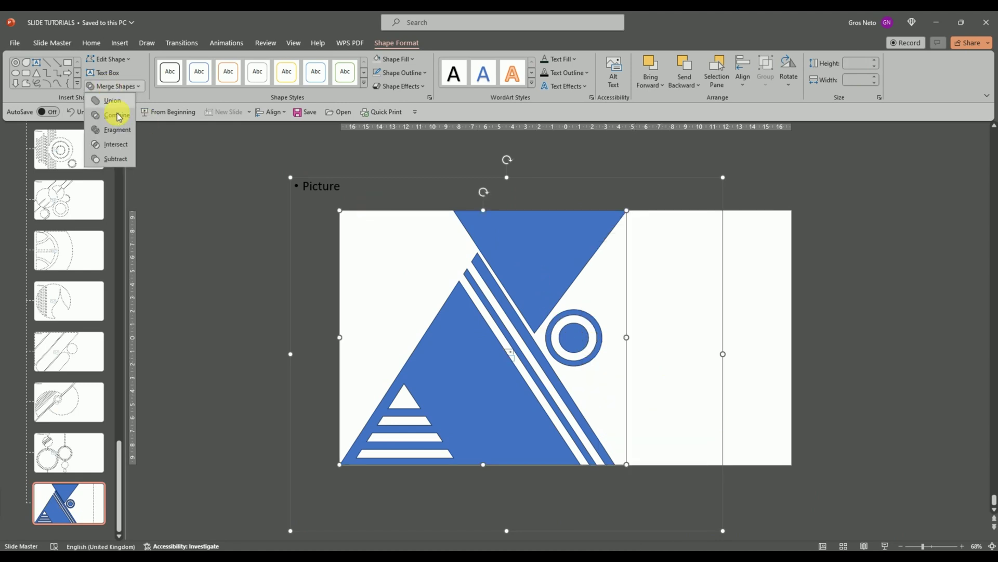
pyautogui.click(116, 144)
pyautogui.click(963, 546)
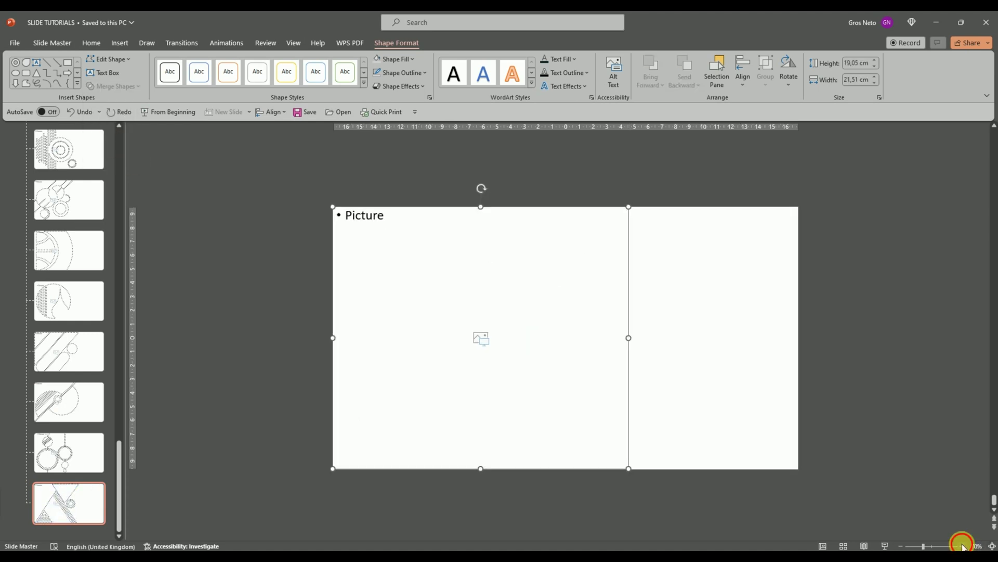
pyautogui.click(963, 546)
pyautogui.click(530, 155)
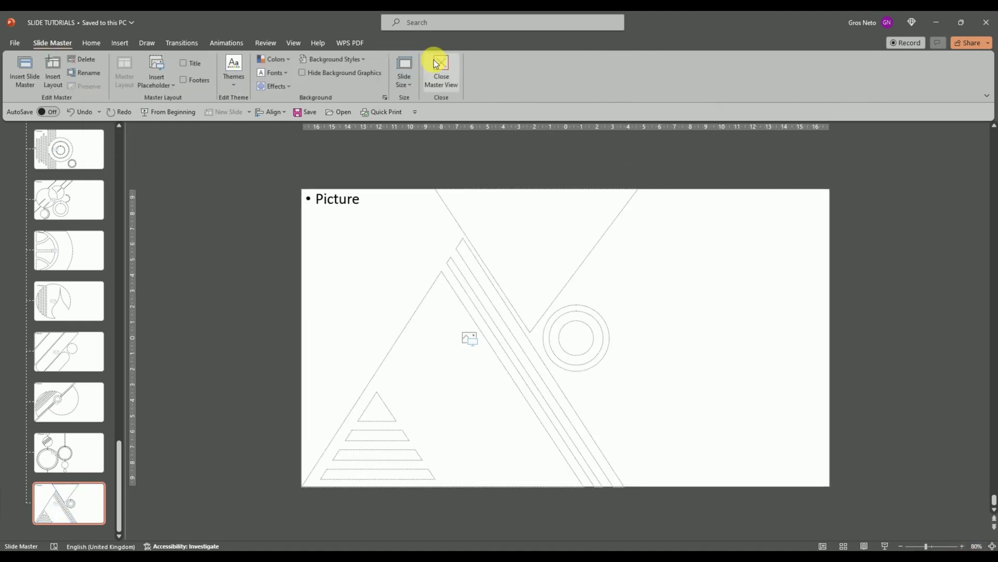
pyautogui.click(448, 73)
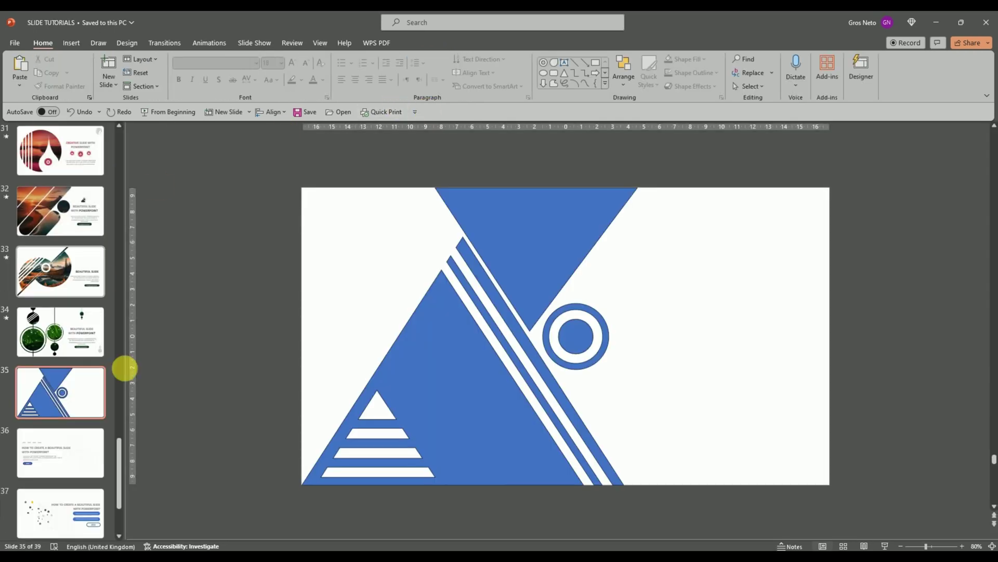
# - Add slide 36 after slide 35 using the 31_Custom Layout picture layout
pyautogui.click(64, 401)
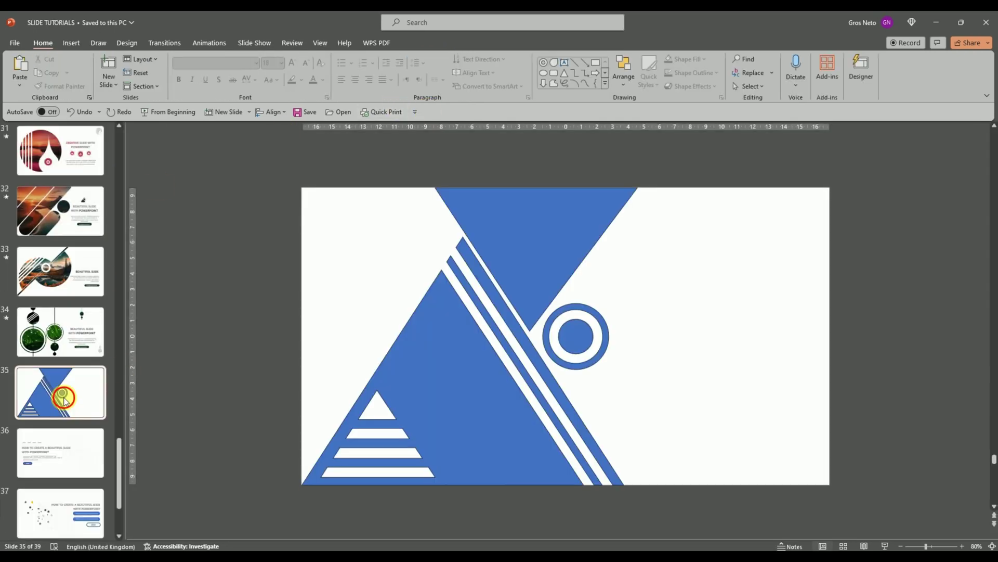
pyautogui.click(113, 87)
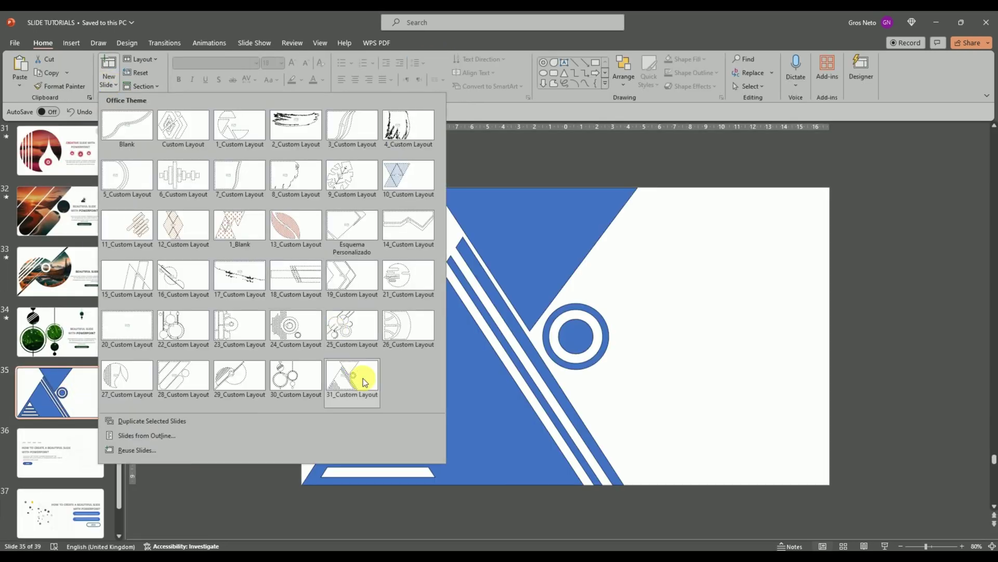
pyautogui.click(362, 380)
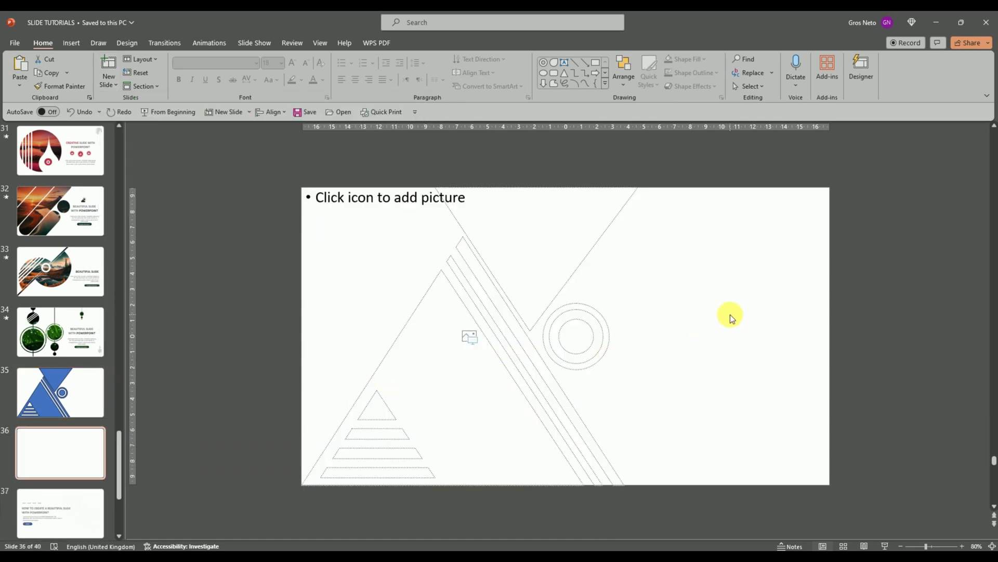
pyautogui.click(777, 303)
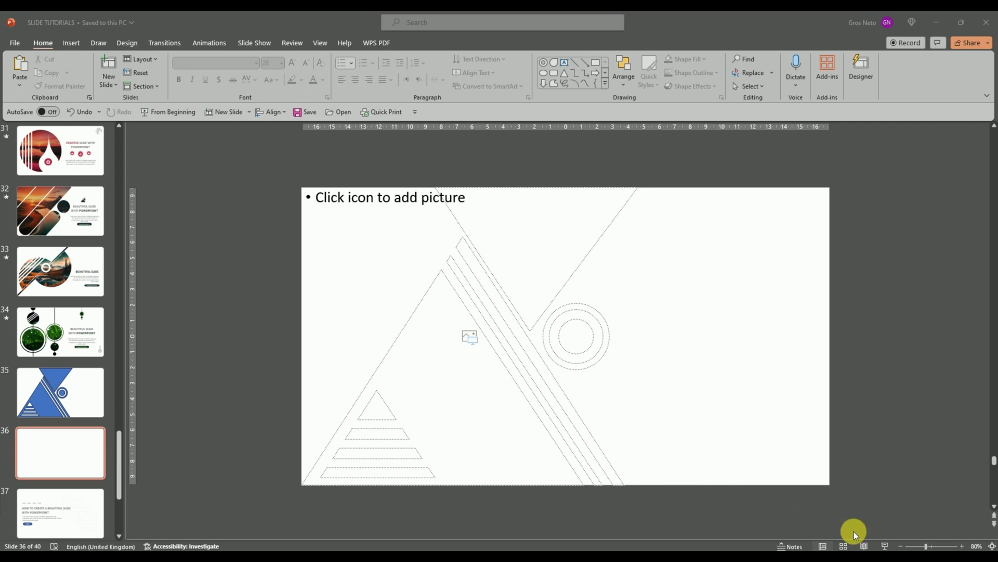
pyautogui.click(962, 548)
# - At 100% zoom, insert lake-and-mountain image 303 into slide 36's picture placeholder
pyautogui.click(962, 547)
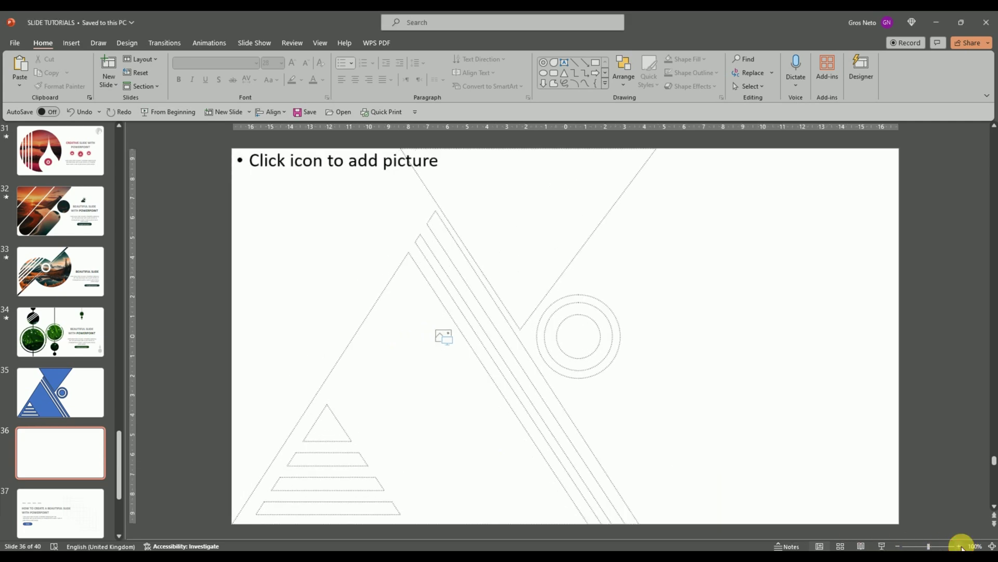
pyautogui.click(445, 338)
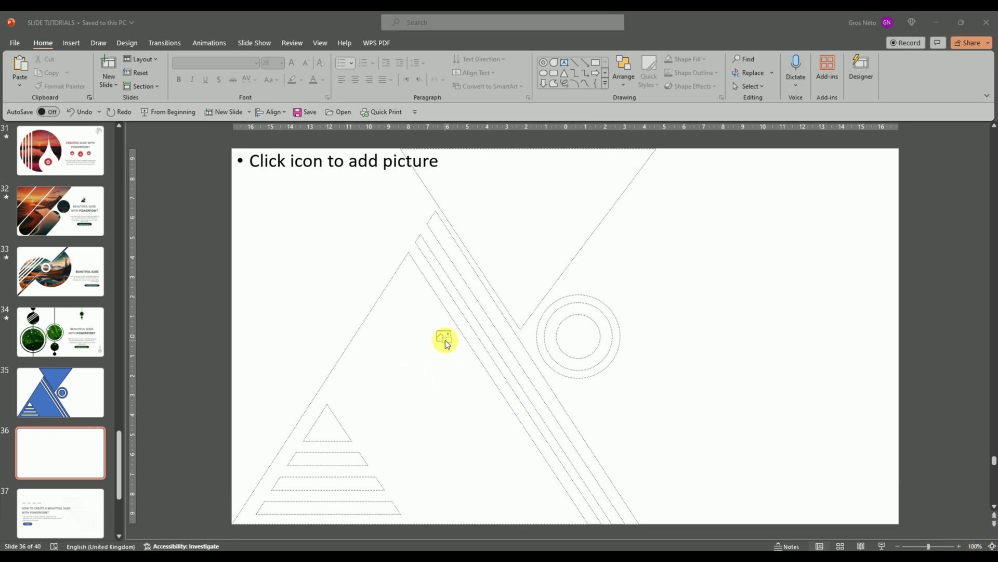
pyautogui.scroll(-2, 339, 154)
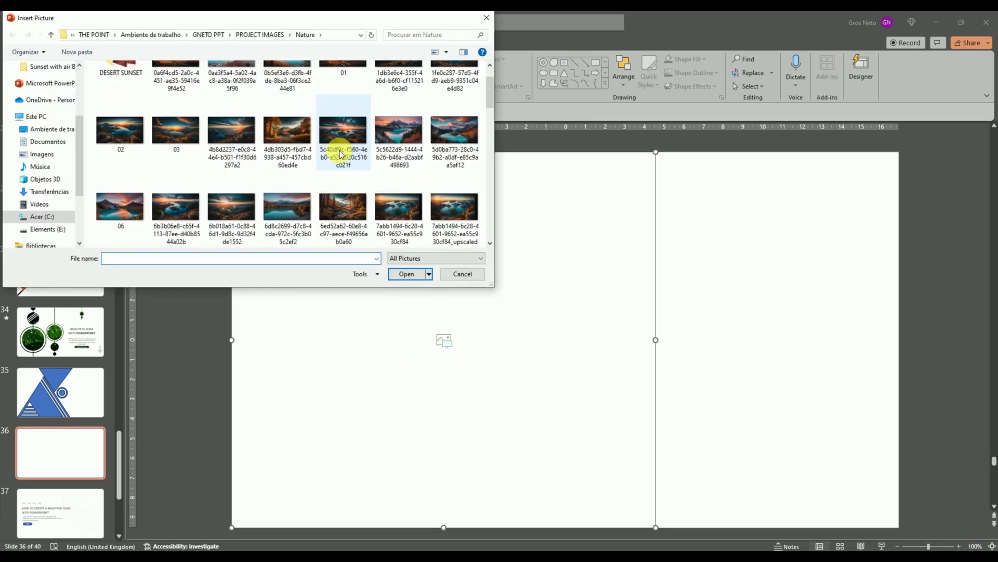
pyautogui.scroll(-2, 339, 153)
pyautogui.scroll(-2, 339, 154)
pyautogui.scroll(-2, 339, 154)
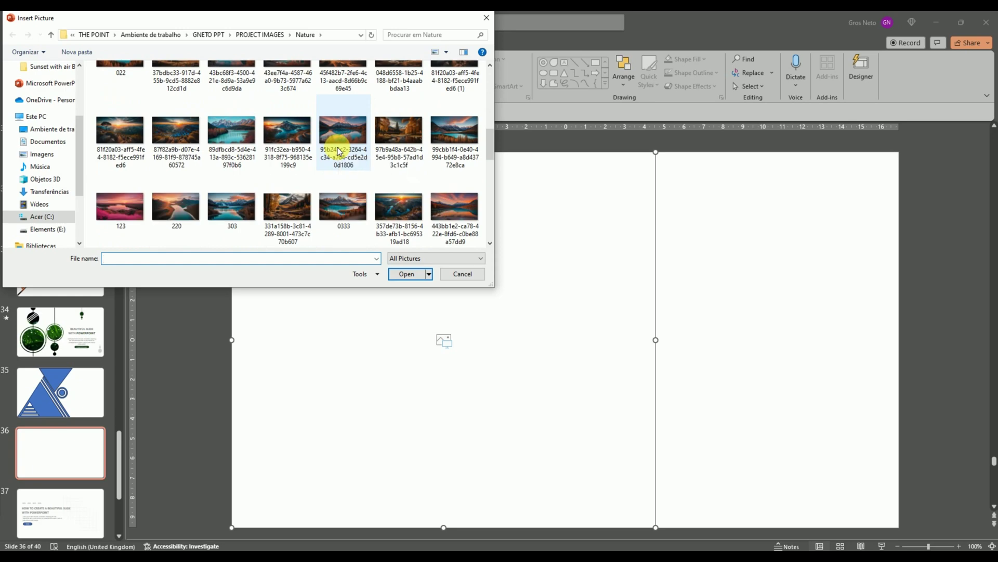
pyautogui.doubleClick(227, 207)
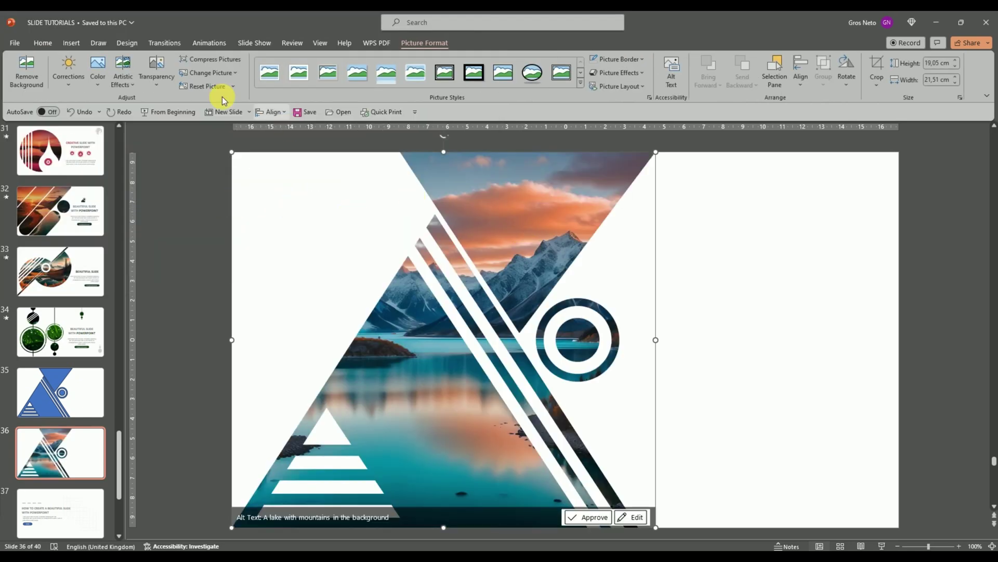
# - Apply a warmer Color Tone and the Brightness -20% Contrast 0% correction to the lake photo
pyautogui.click(100, 84)
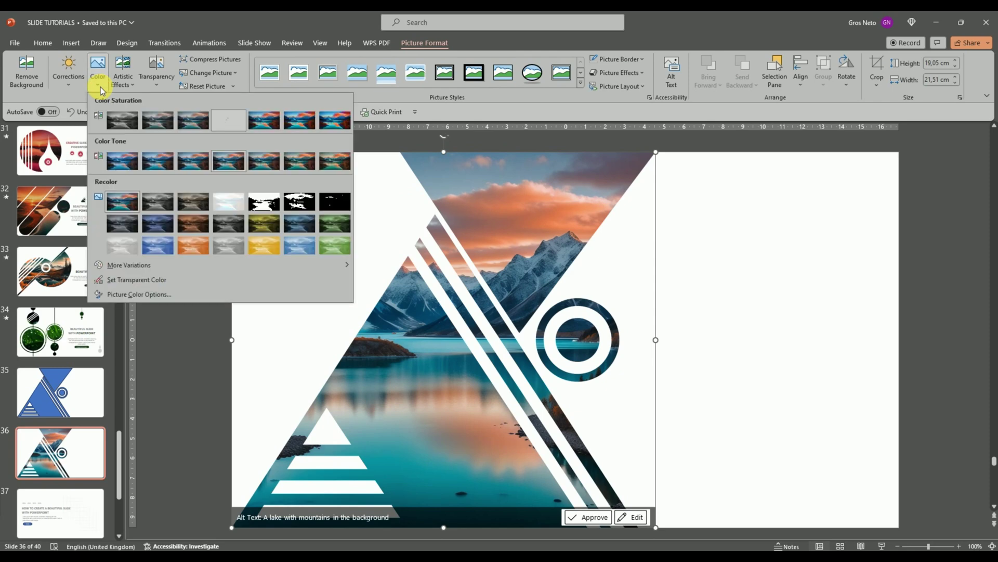
pyautogui.click(264, 161)
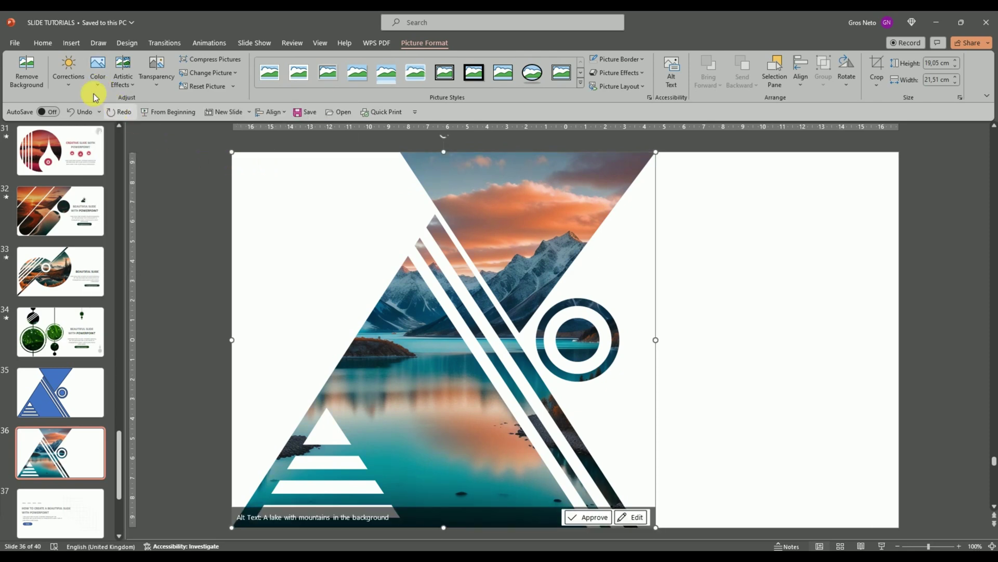
pyautogui.click(72, 85)
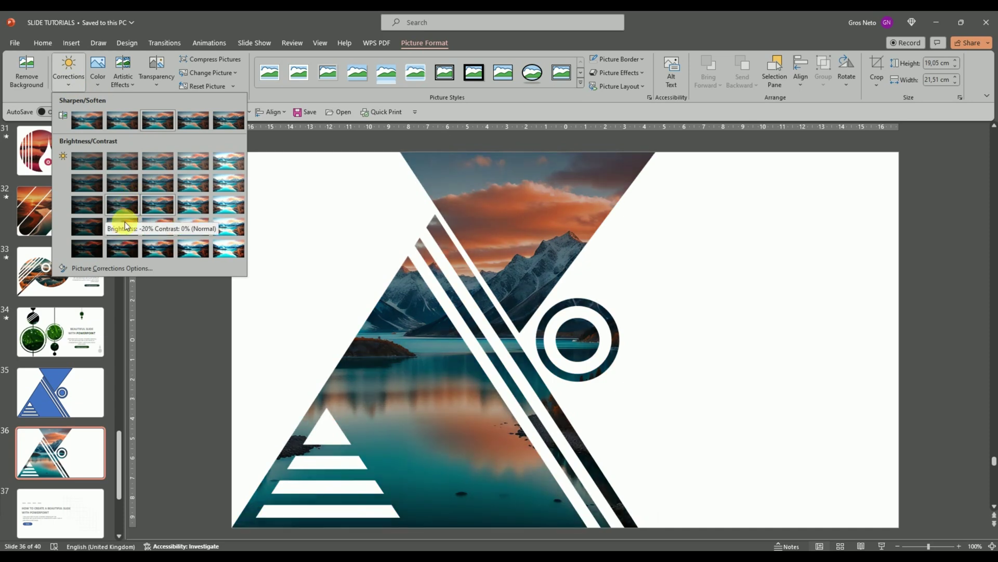
pyautogui.click(124, 225)
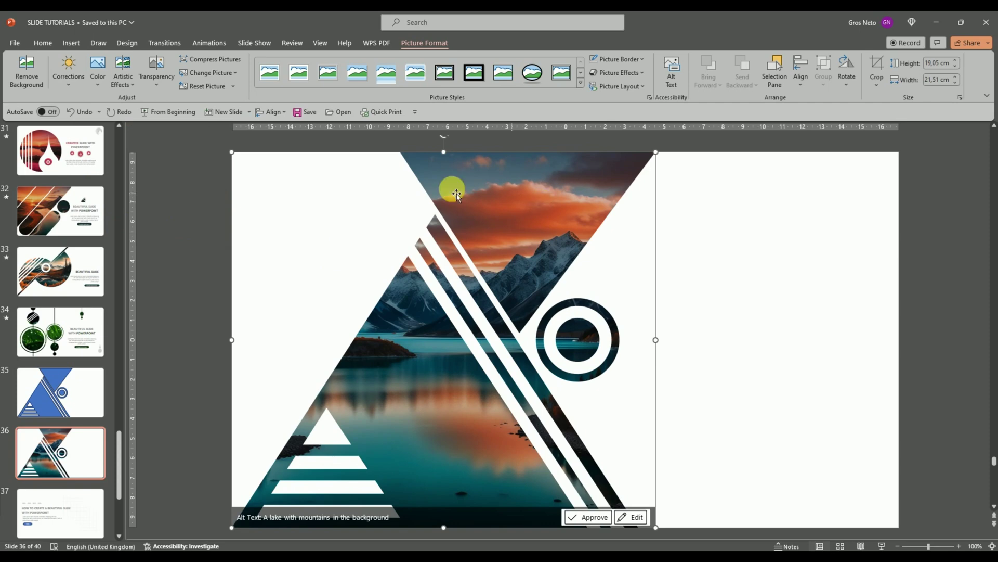
pyautogui.click(320, 277)
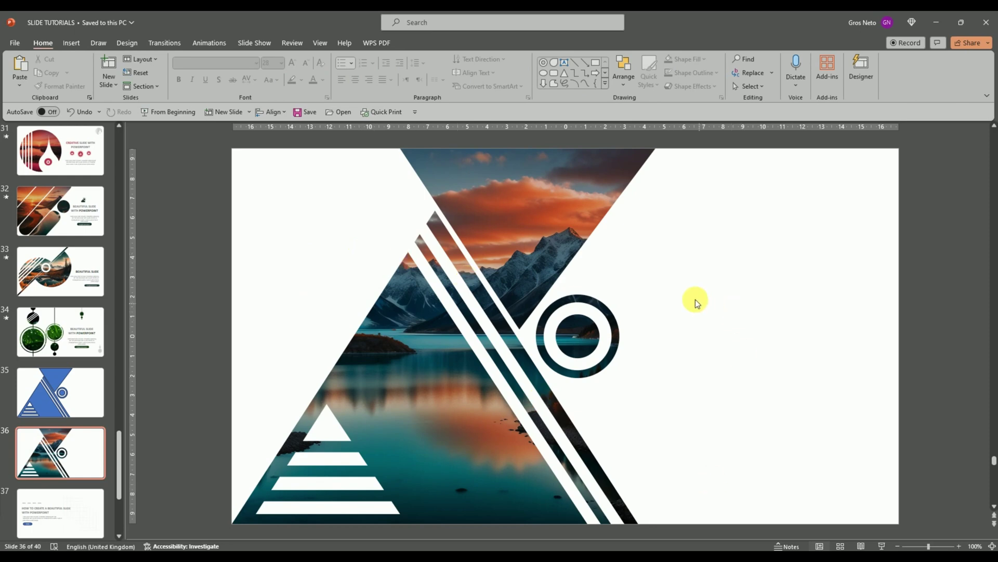
# - Insert the mountain icon found by searching LANDSCAPE in Icons, and shrink it to about 1.43 cm
pyautogui.click(73, 45)
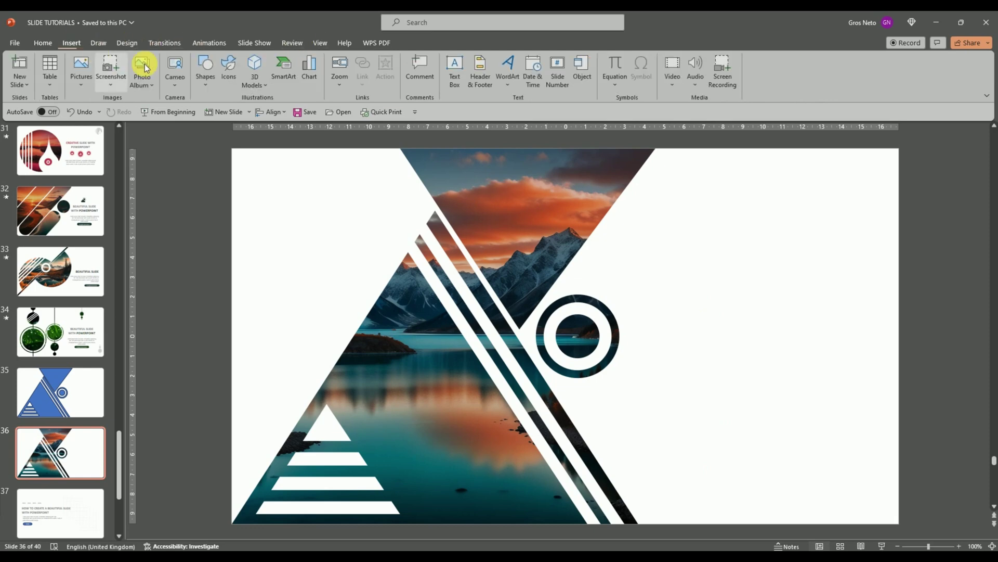
pyautogui.click(229, 73)
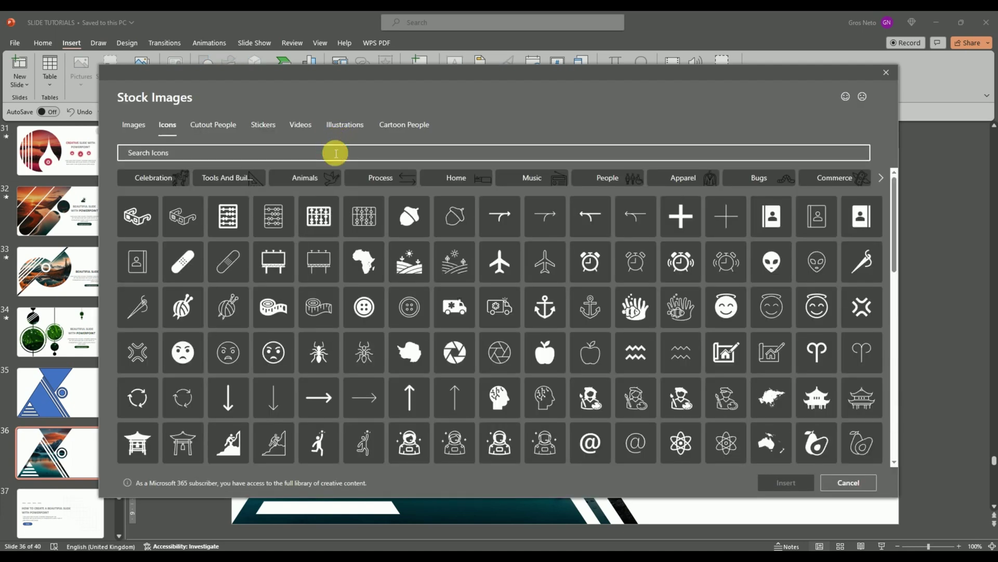
pyautogui.write('SEA')
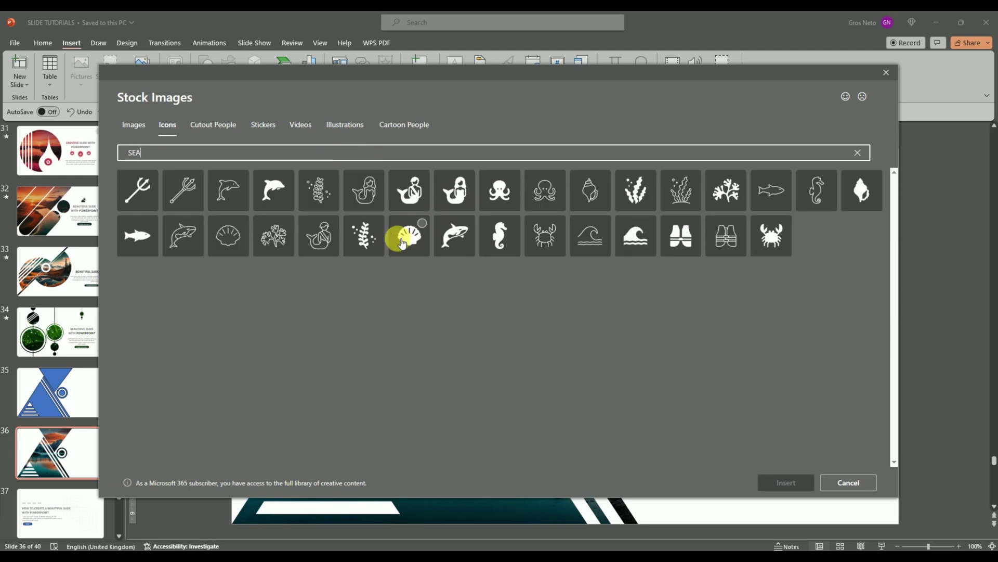
pyautogui.press('BackSpace')
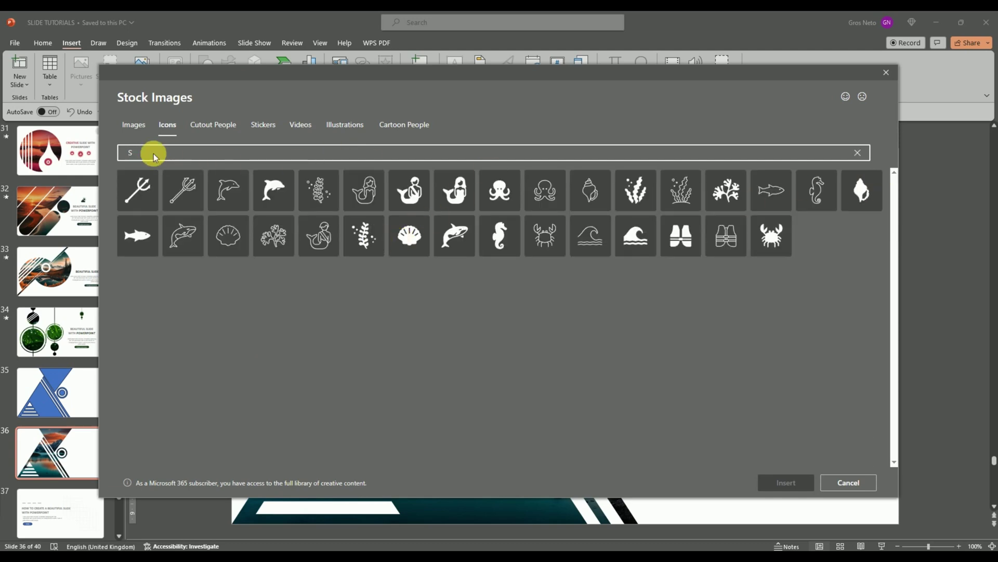
pyautogui.press('BackSpace')
pyautogui.write('MO')
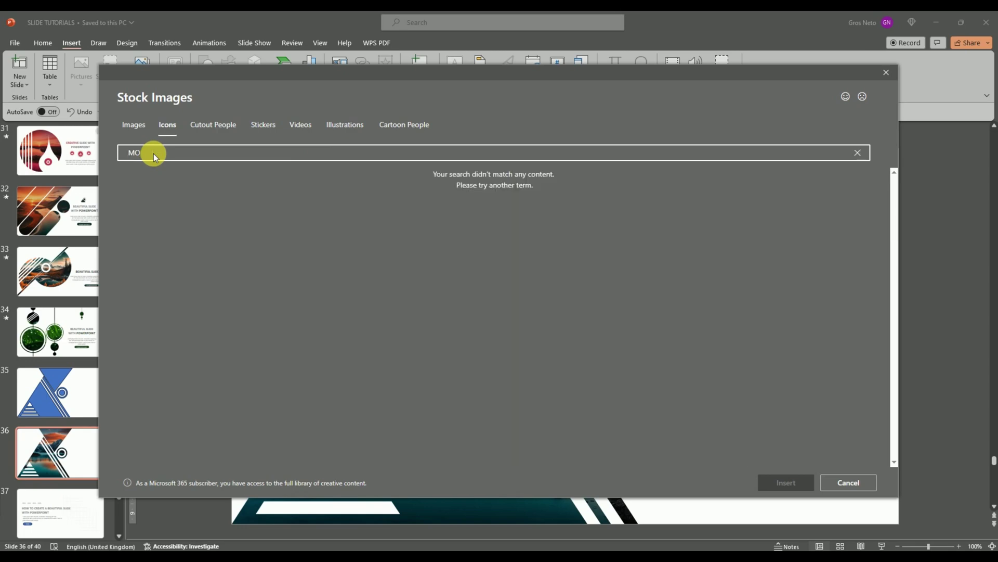
pyautogui.write('NUTAINS')
pyautogui.write('FOREST')
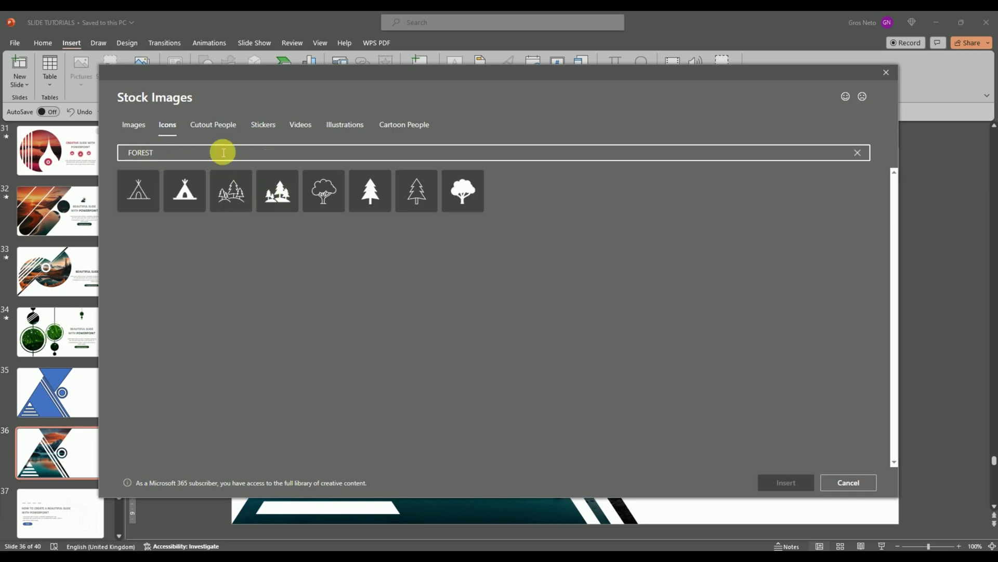
pyautogui.press('BackSpace')
pyautogui.press('BackSpace')
pyautogui.press('BackSpace')
pyautogui.write('LANDSCAPE')
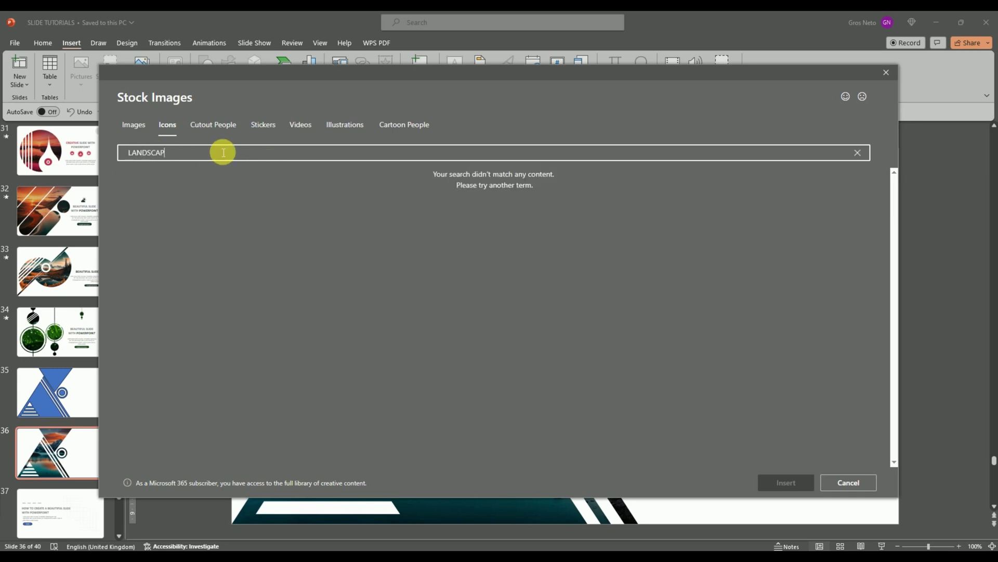
pyautogui.click(460, 240)
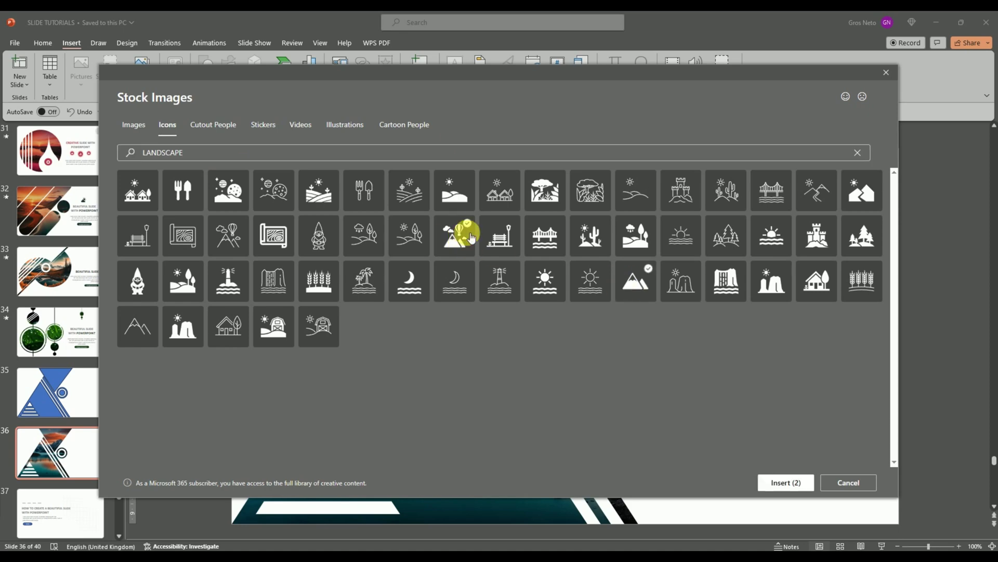
pyautogui.click(785, 482)
pyautogui.moveTo(603, 311); pyautogui.dragTo(589, 318)
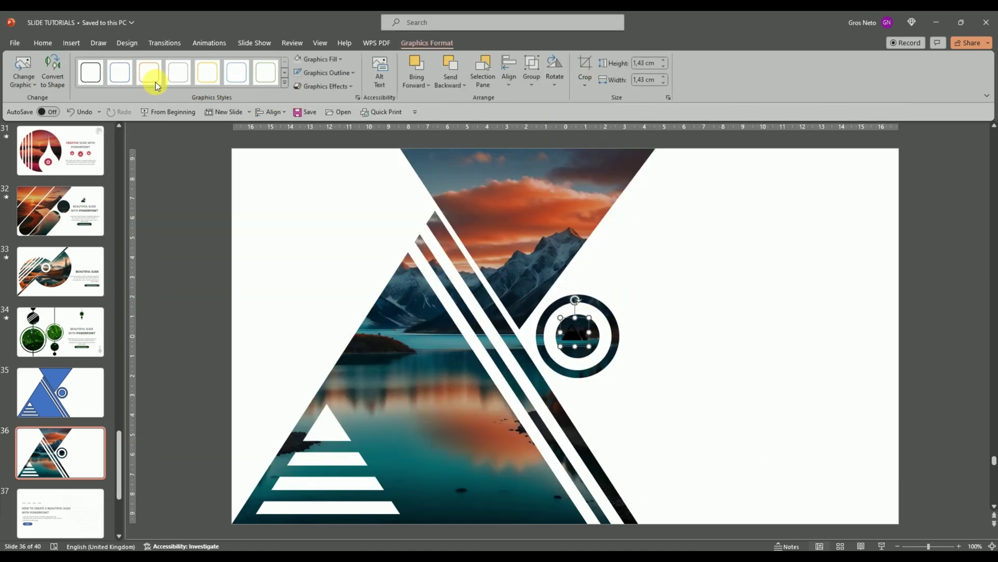
# - Fill the mountain icon white and centre it in the ring's inner circle
pyautogui.click(45, 44)
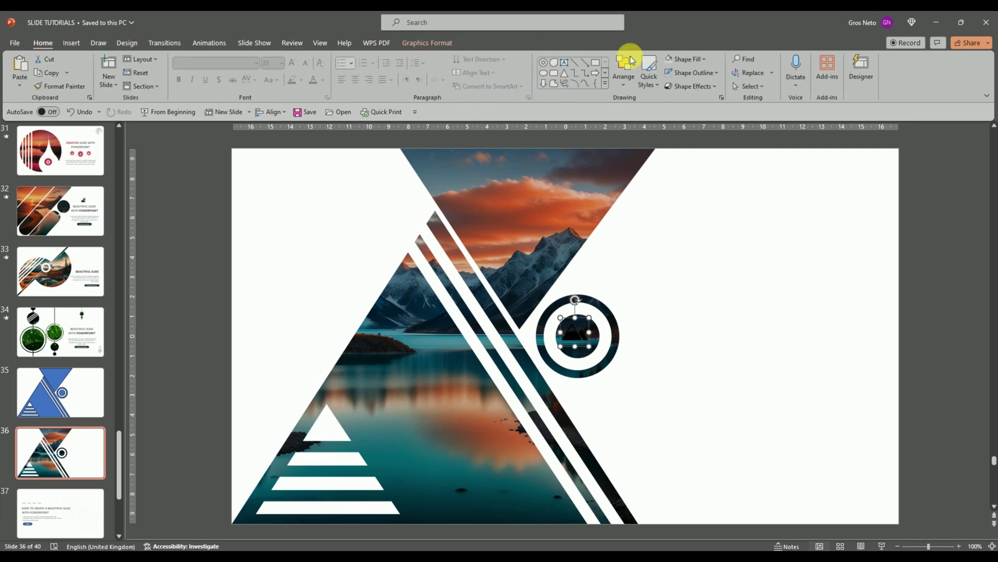
pyautogui.click(671, 59)
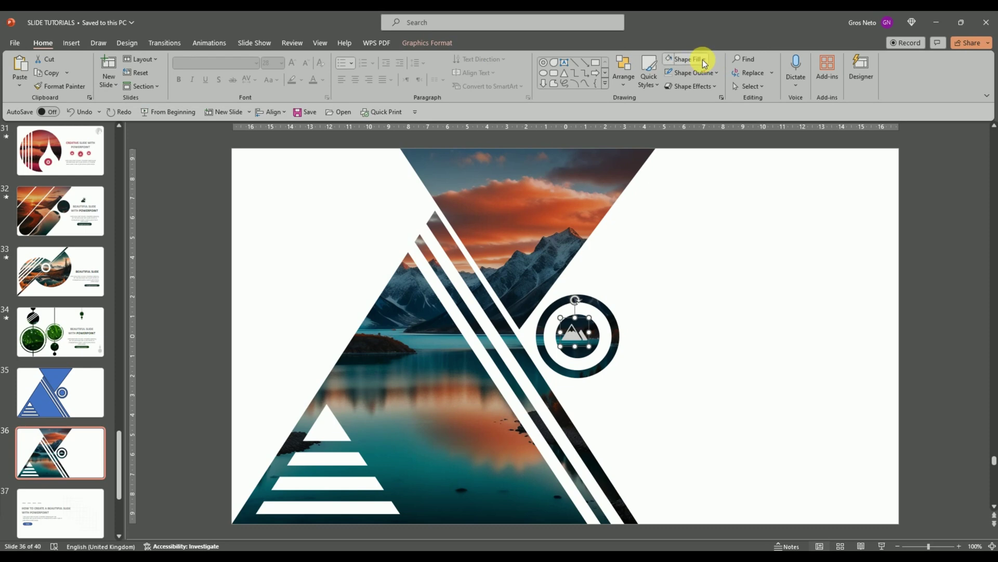
pyautogui.click(703, 59)
pyautogui.click(670, 86)
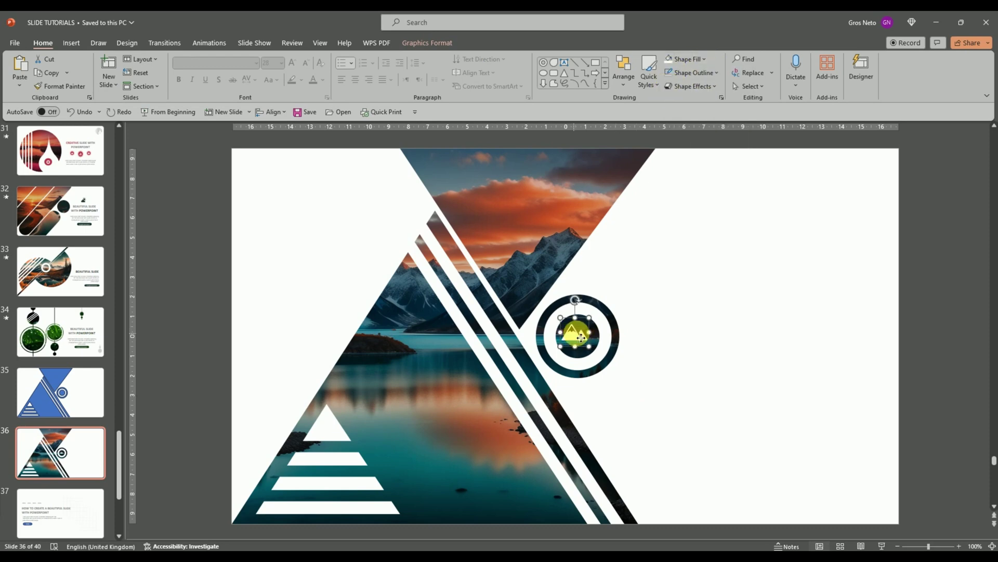
pyautogui.moveTo(574, 334); pyautogui.dragTo(582, 341)
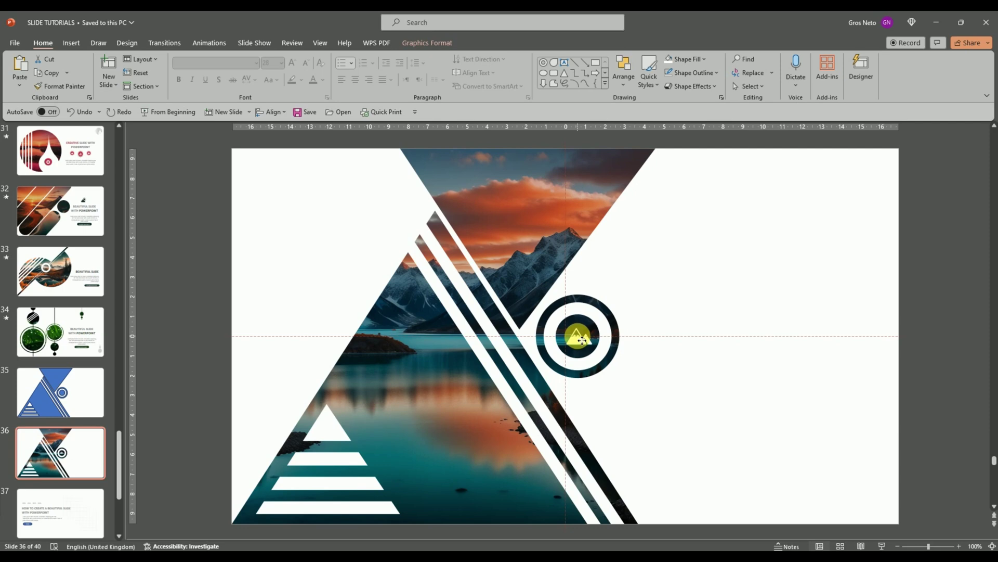
pyautogui.click(797, 285)
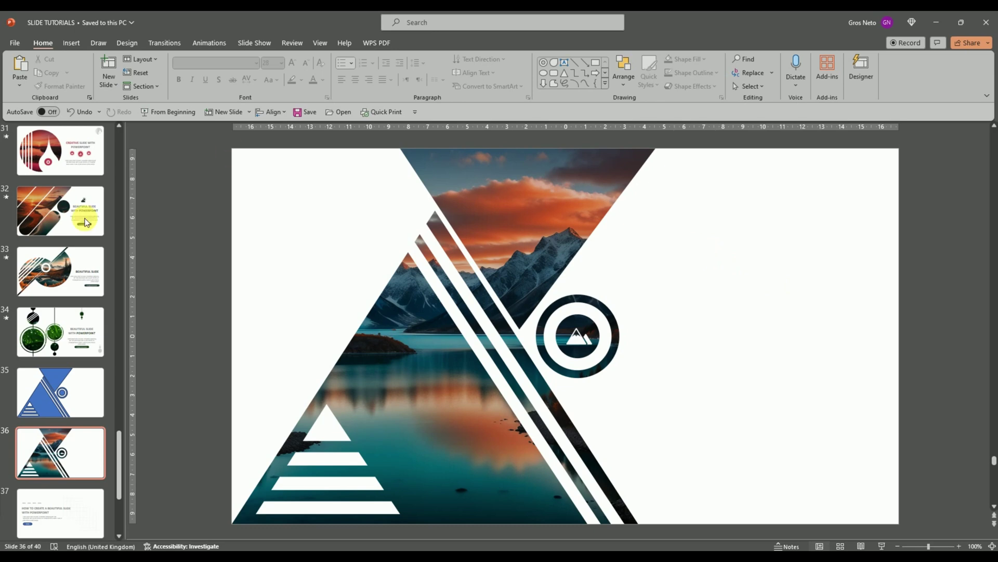
# - Copy the title, body text and POWERPOINT button from slide 34
pyautogui.click(83, 333)
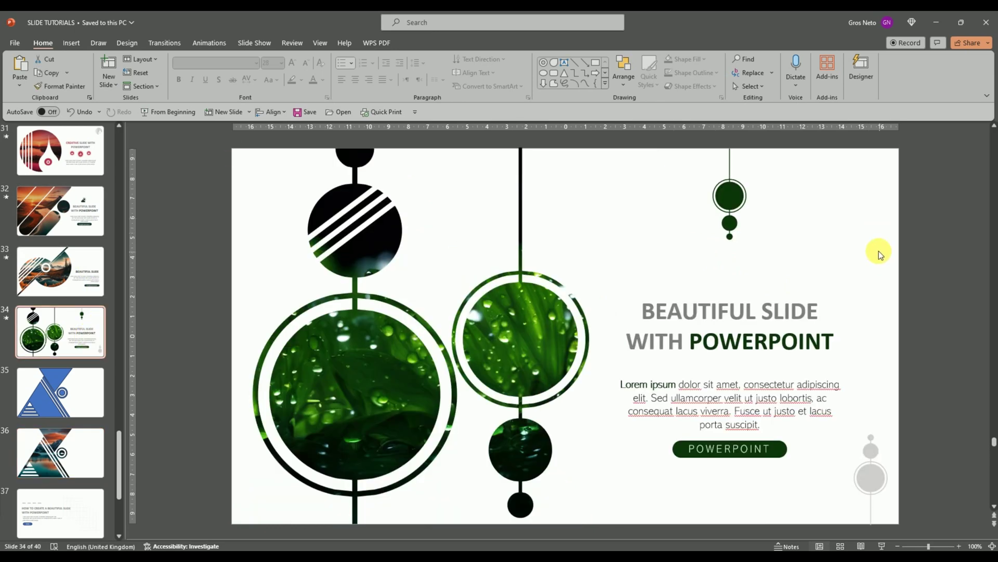
pyautogui.moveTo(892, 268)
pyautogui.mouseDown()
pyautogui.moveTo(611, 501)
pyautogui.moveTo(586, 499)
pyautogui.mouseUp()
pyautogui.rightClick(719, 298)
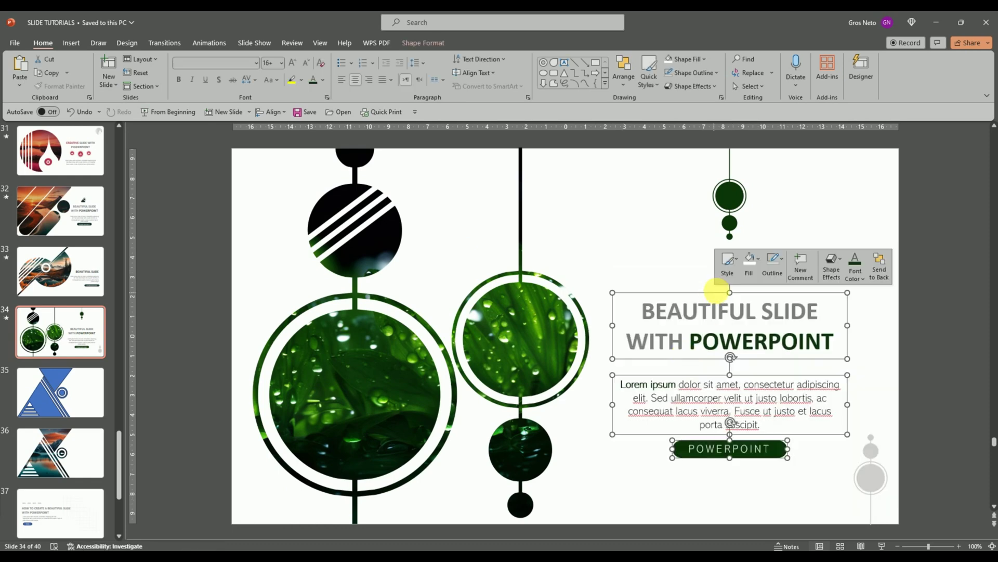
pyautogui.click(746, 331)
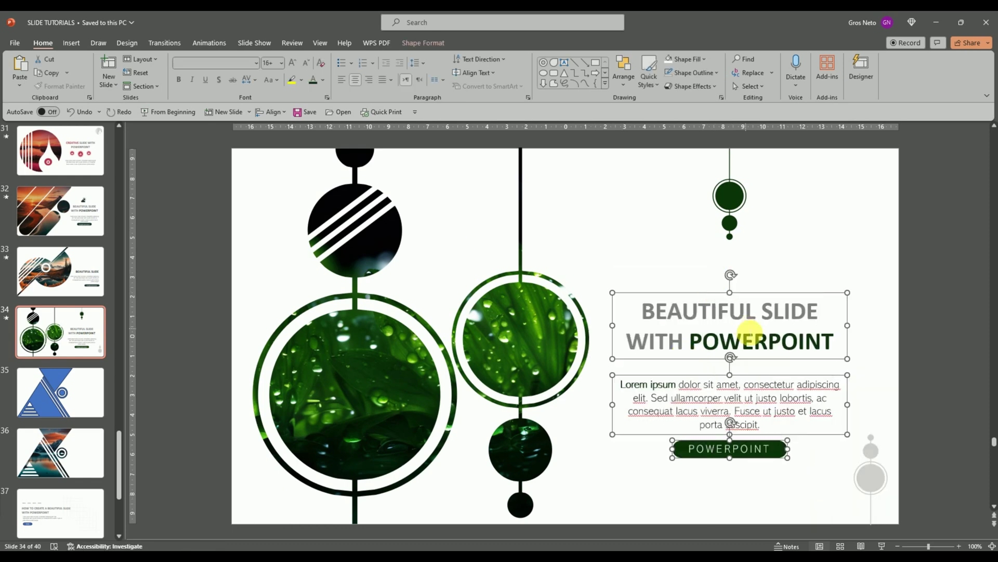
# - Paste them onto slide 36 and position the block beside the ring
pyautogui.click(80, 458)
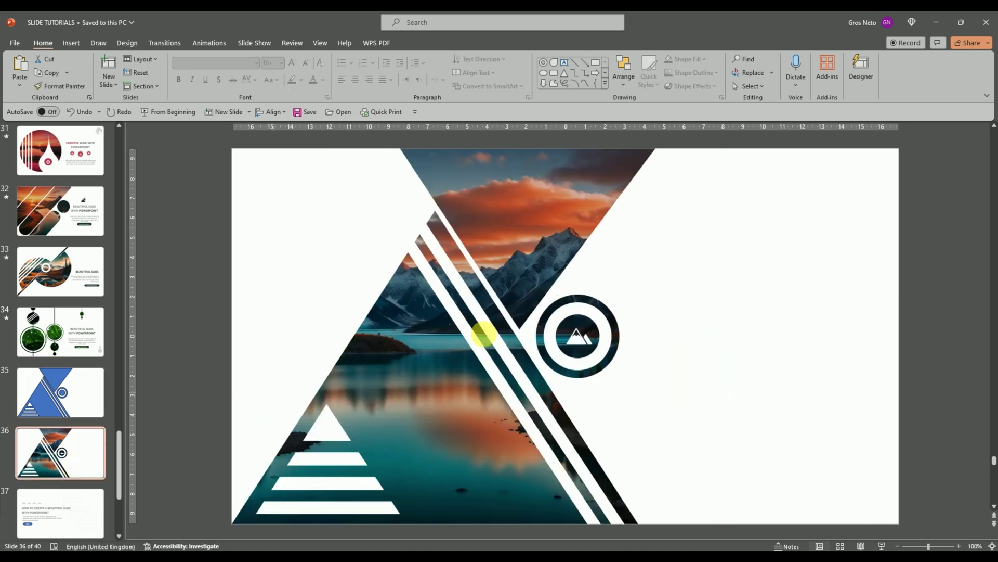
pyautogui.rightClick(699, 258)
pyautogui.click(725, 299)
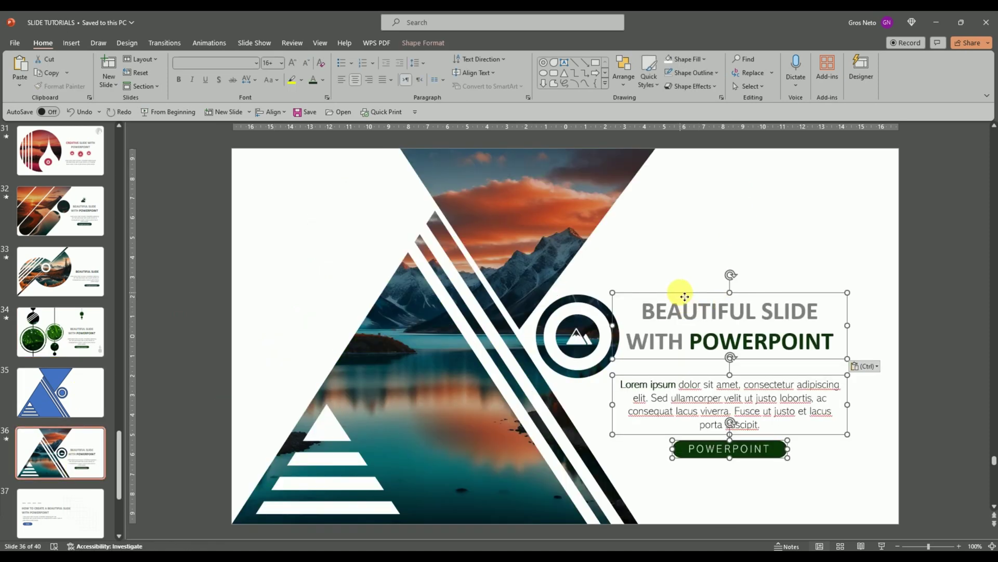
pyautogui.moveTo(685, 296); pyautogui.dragTo(689, 304)
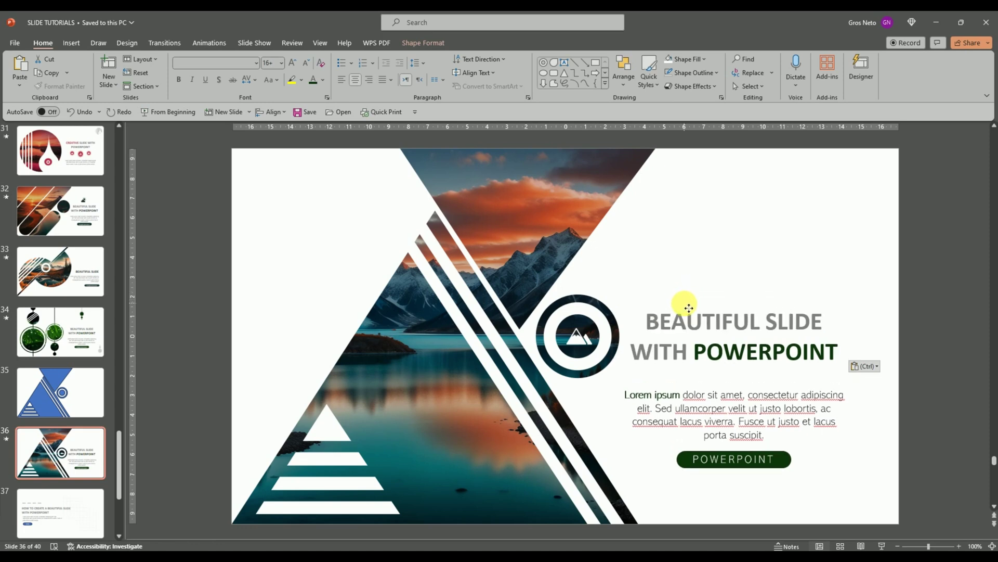
pyautogui.moveTo(689, 308); pyautogui.dragTo(691, 307)
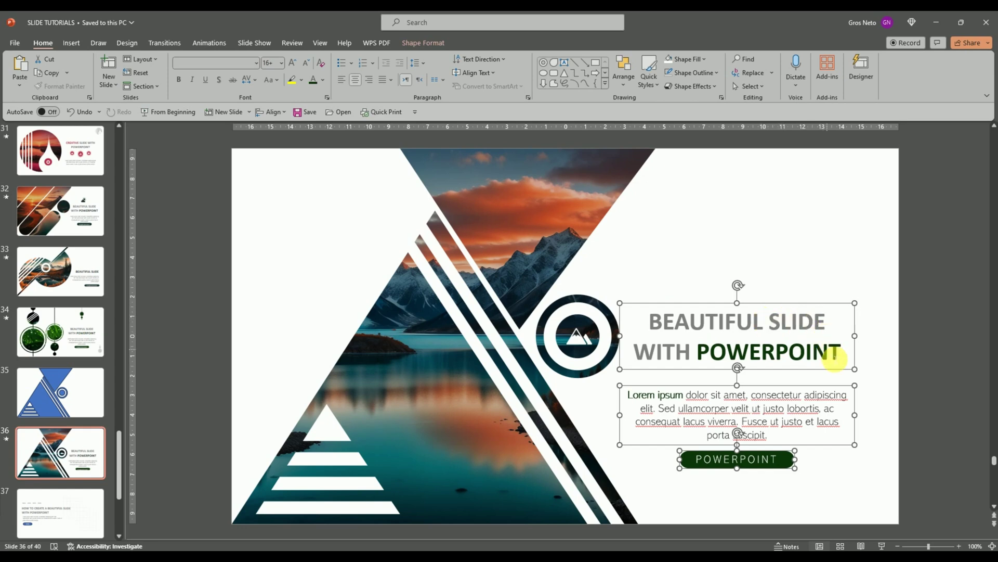
# - Retype the title as STUNNING POWERPOINT SLIDE and eyedropper a cloud shade onto the second line
pyautogui.moveTo(842, 352); pyautogui.dragTo(669, 318)
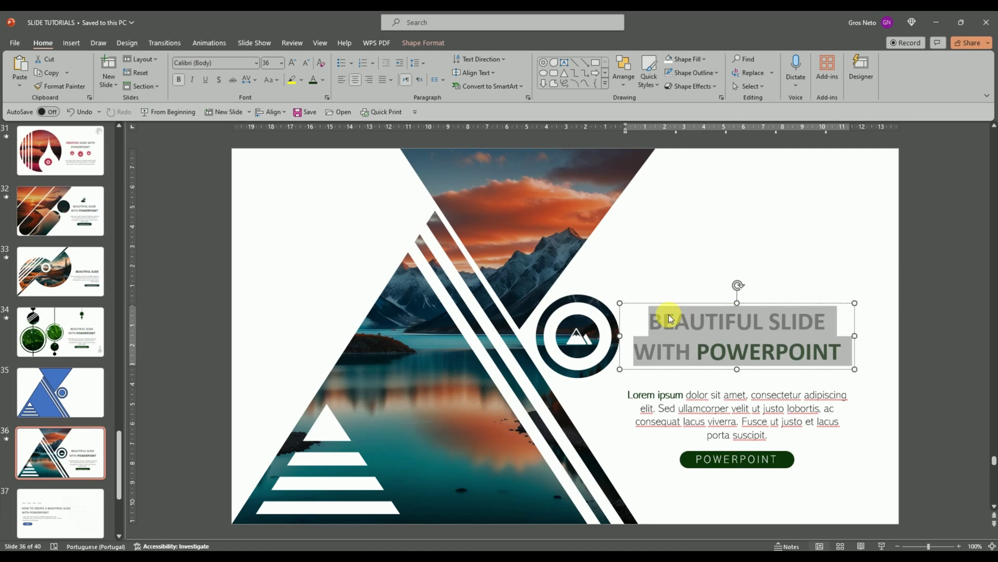
pyautogui.write('STU')
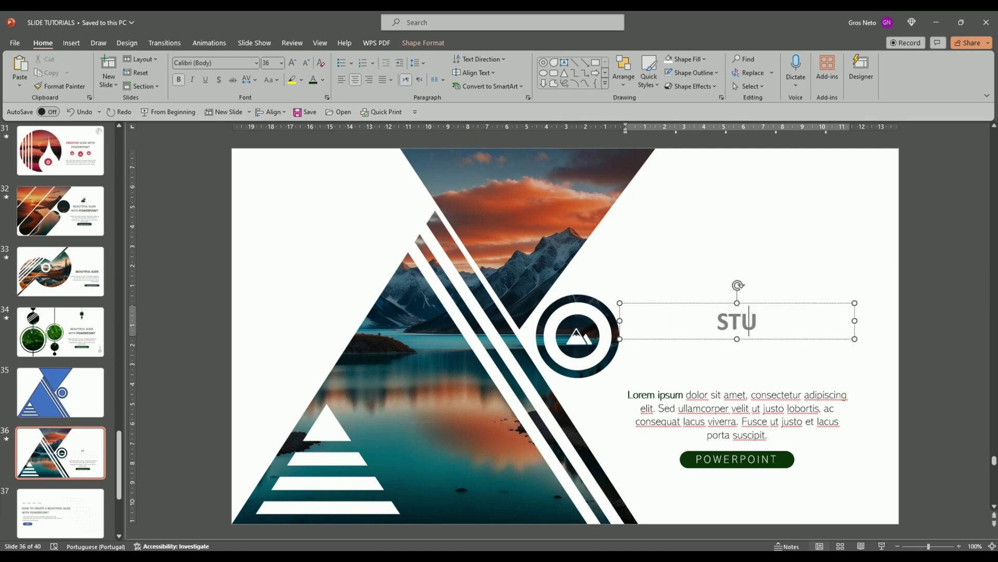
pyautogui.write('NNI')
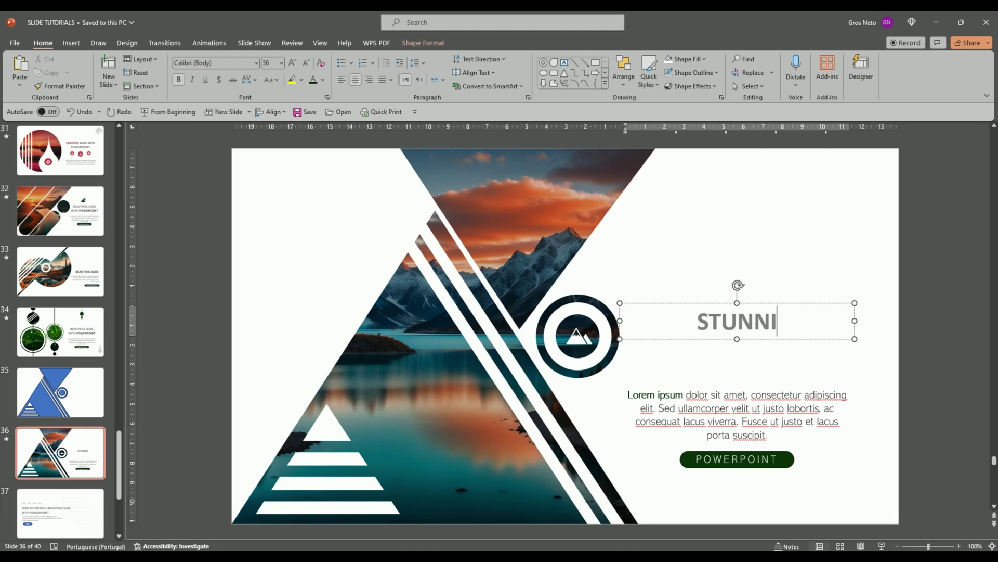
pyautogui.write('NN')
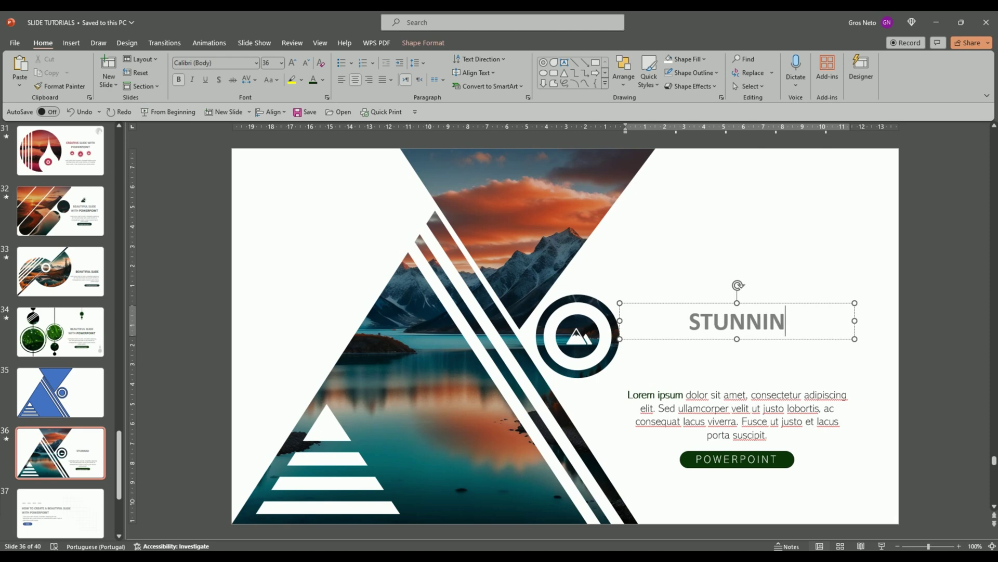
pyautogui.write('G')
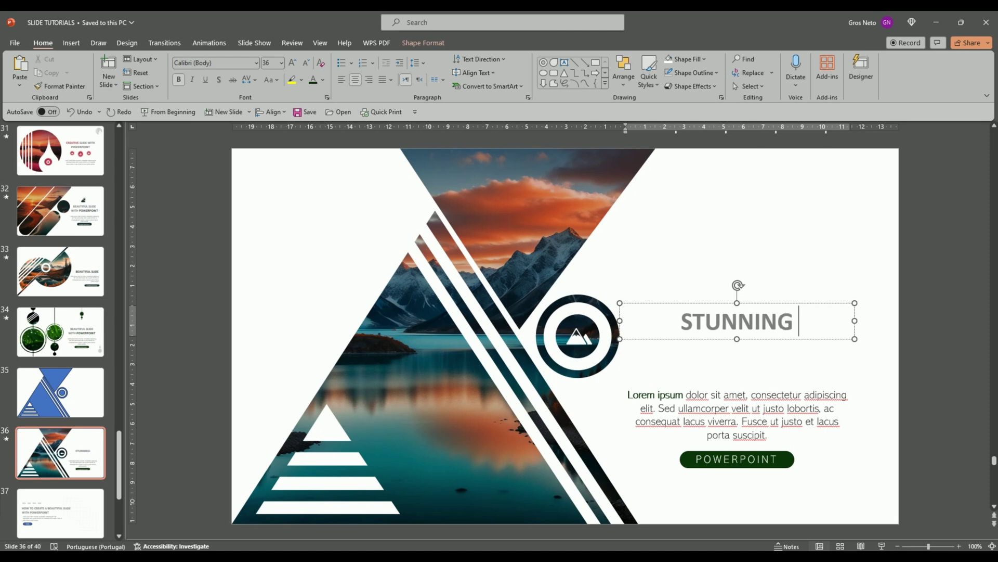
pyautogui.write('POWERP')
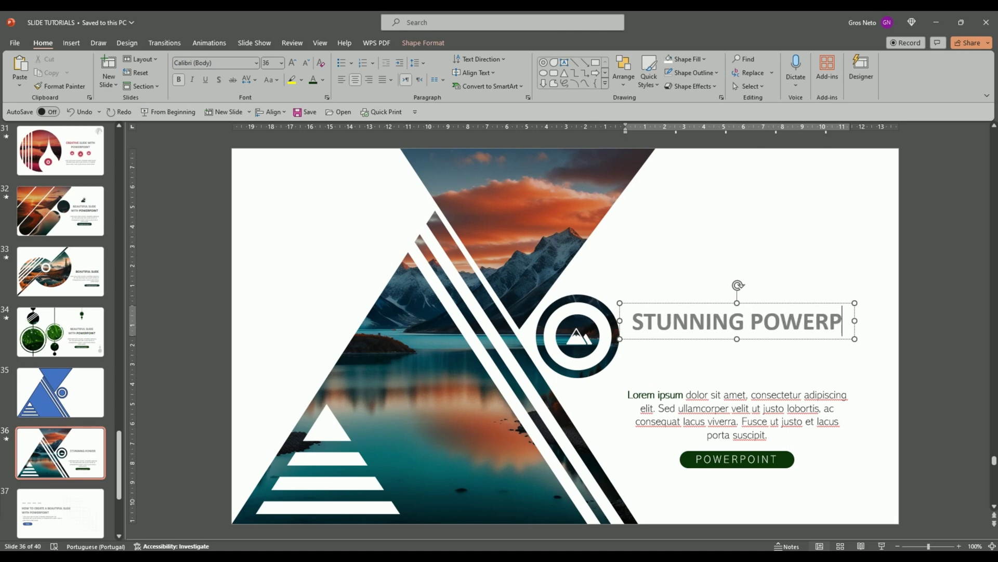
pyautogui.write('OINT')
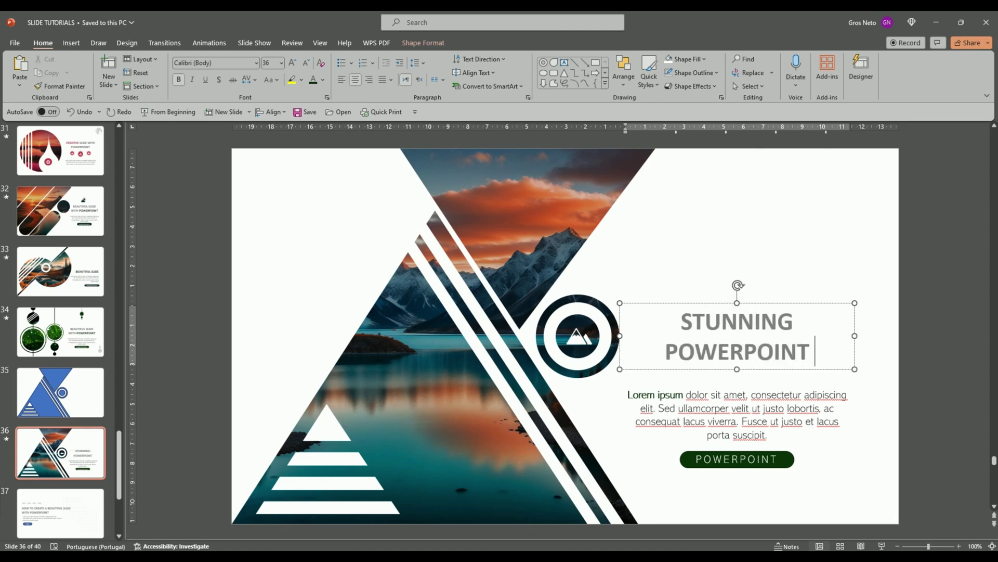
pyautogui.write('SLIDE')
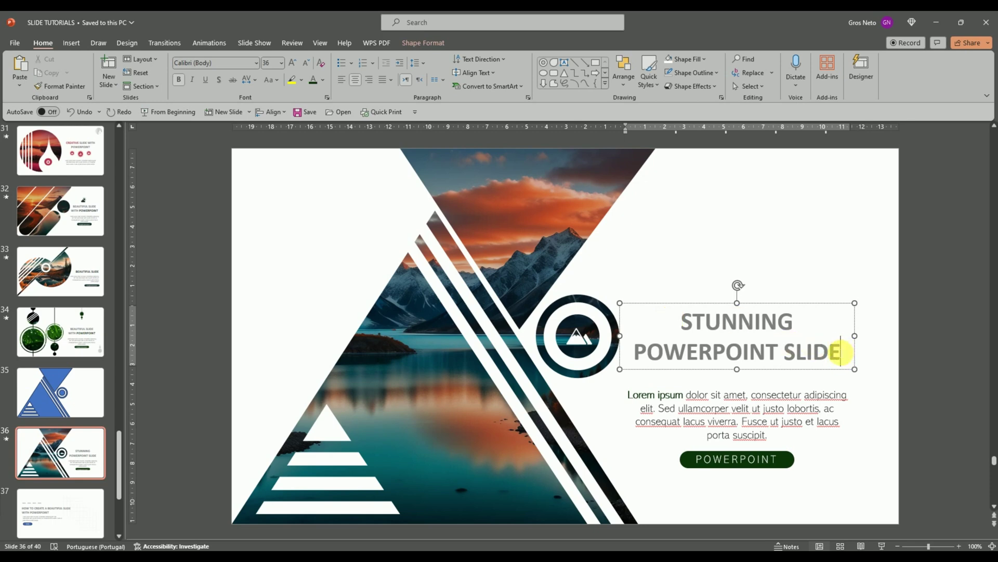
pyautogui.moveTo(841, 352); pyautogui.dragTo(676, 364)
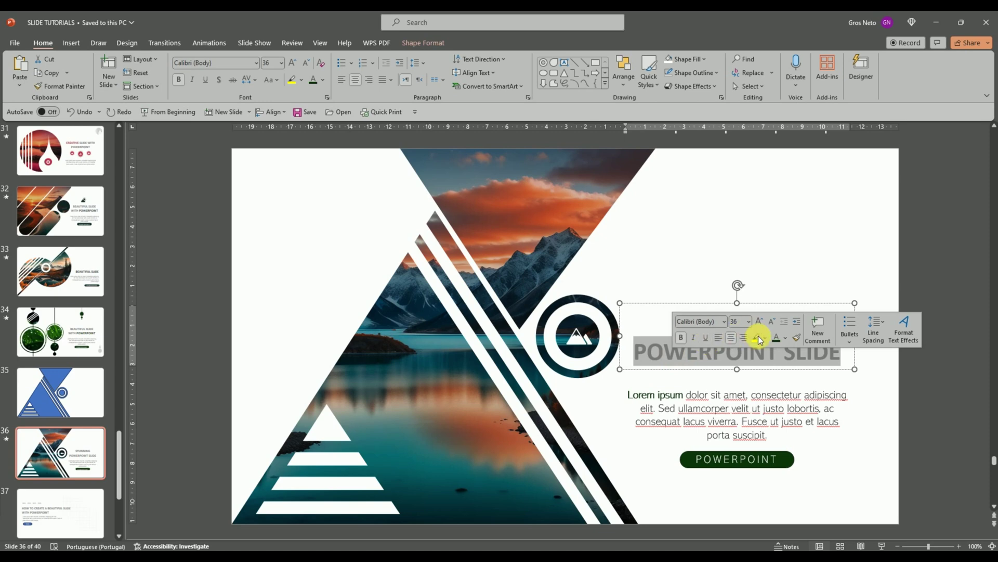
pyautogui.click(787, 338)
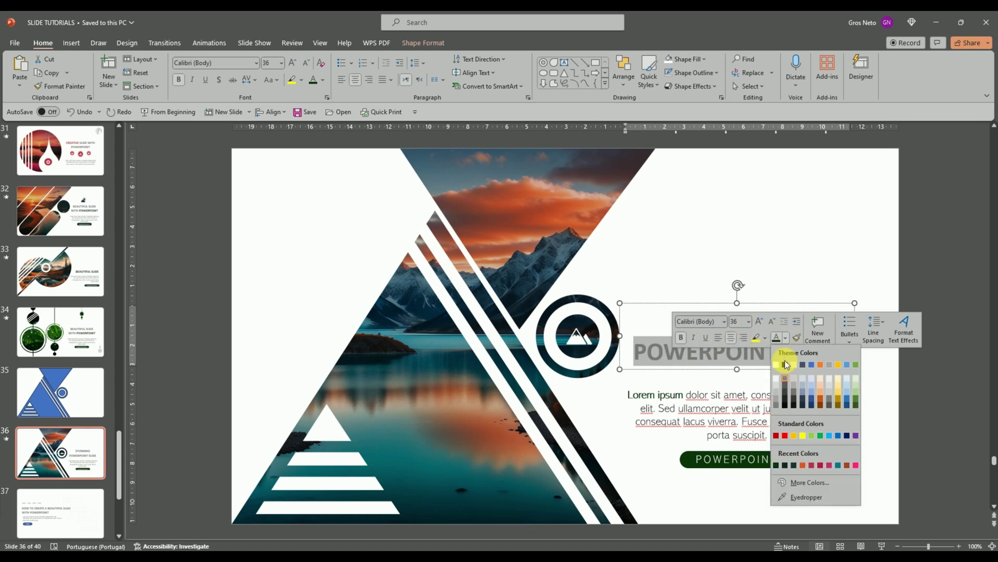
pyautogui.click(786, 498)
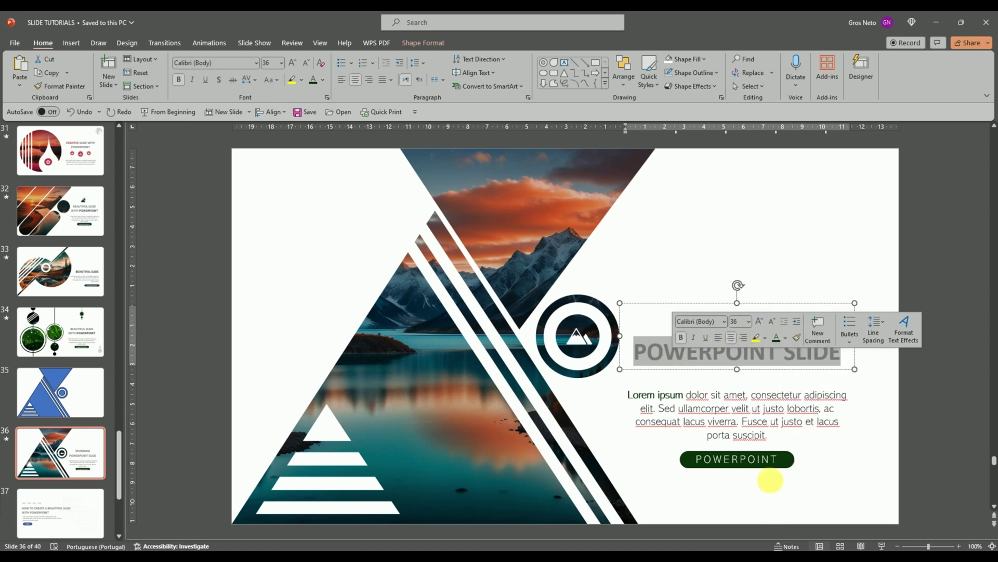
pyautogui.click(539, 221)
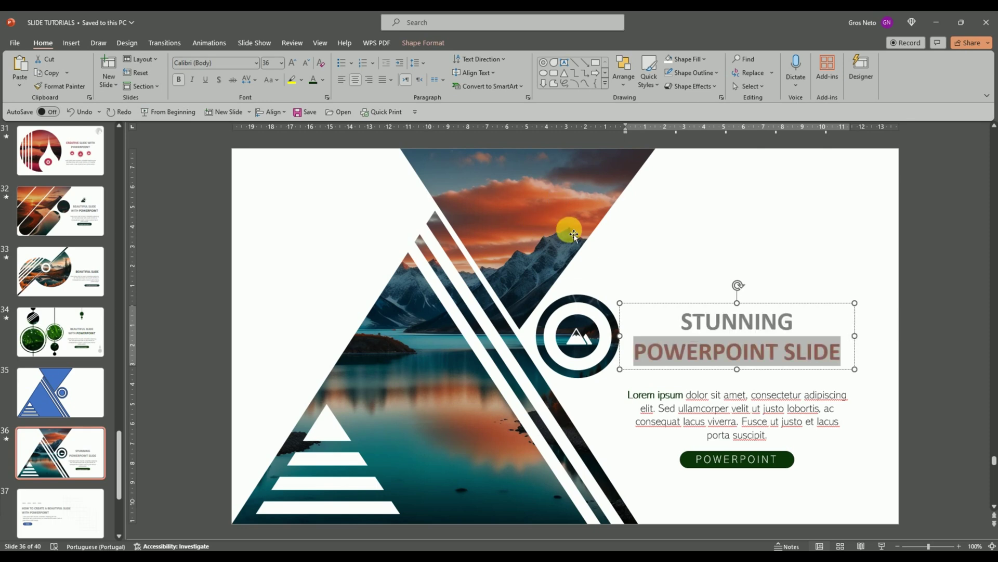
pyautogui.click(733, 345)
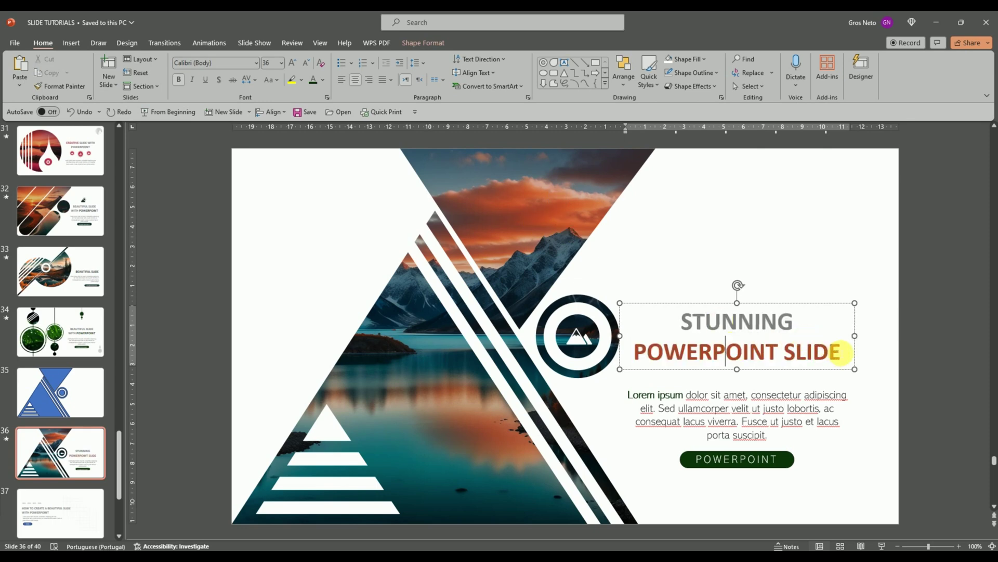
# - Colour the word STUNNING with teal sampled from the lake
pyautogui.moveTo(795, 321); pyautogui.dragTo(693, 325)
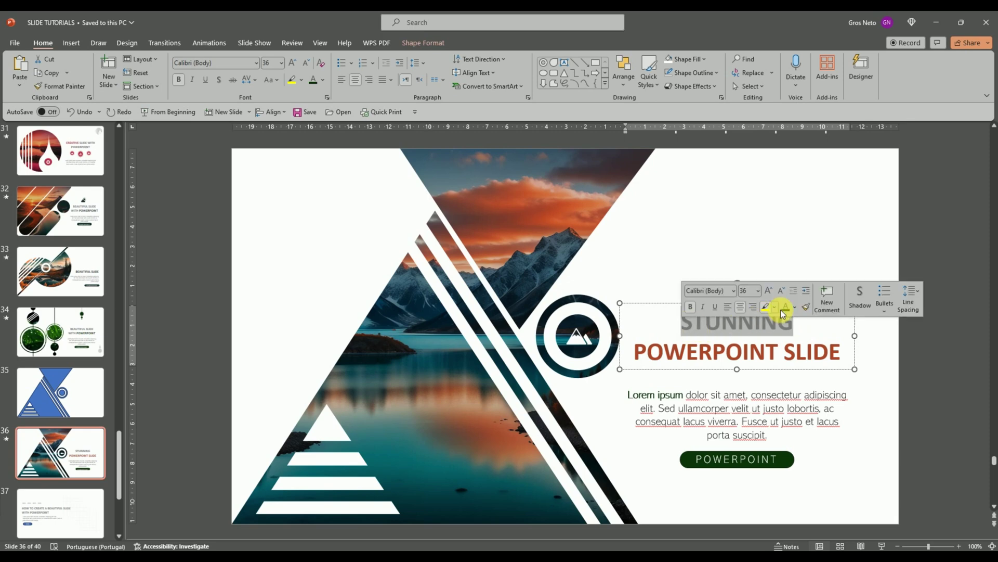
pyautogui.click(795, 308)
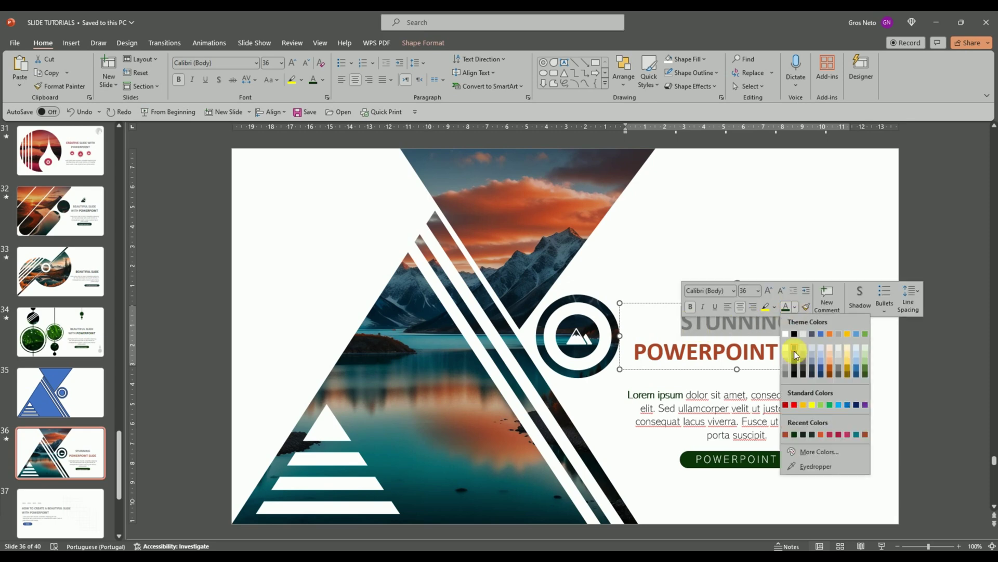
pyautogui.click(793, 466)
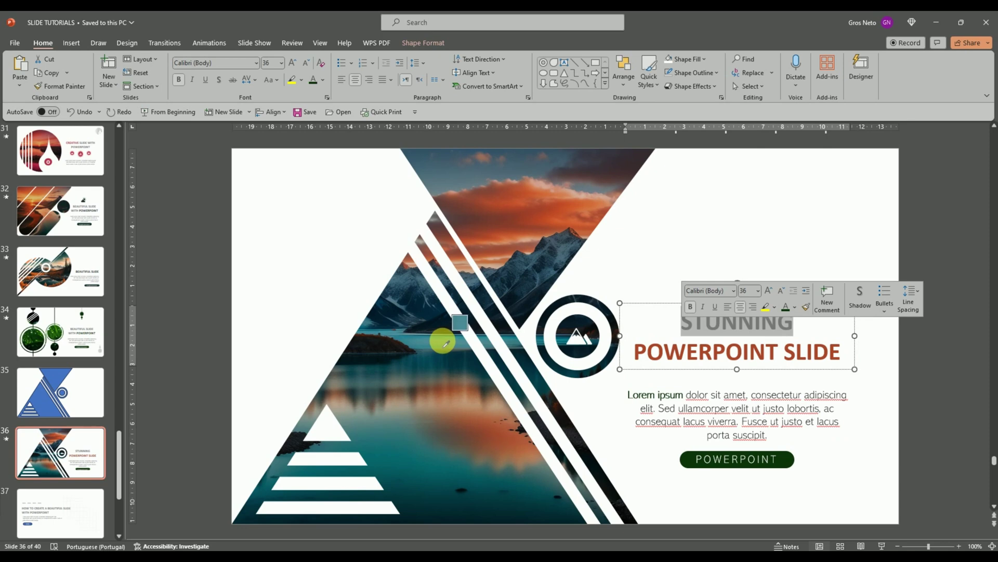
pyautogui.click(402, 454)
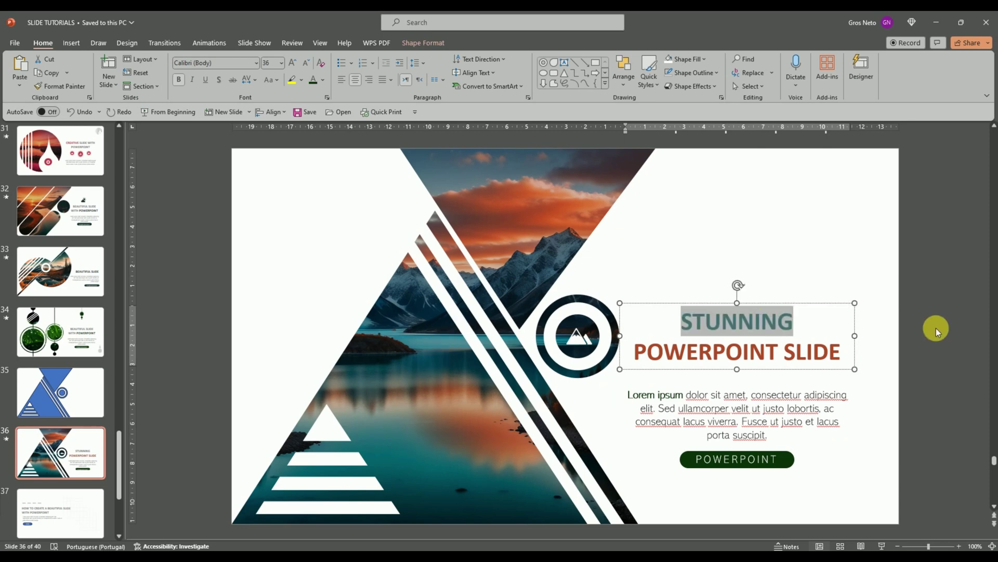
pyautogui.click(832, 328)
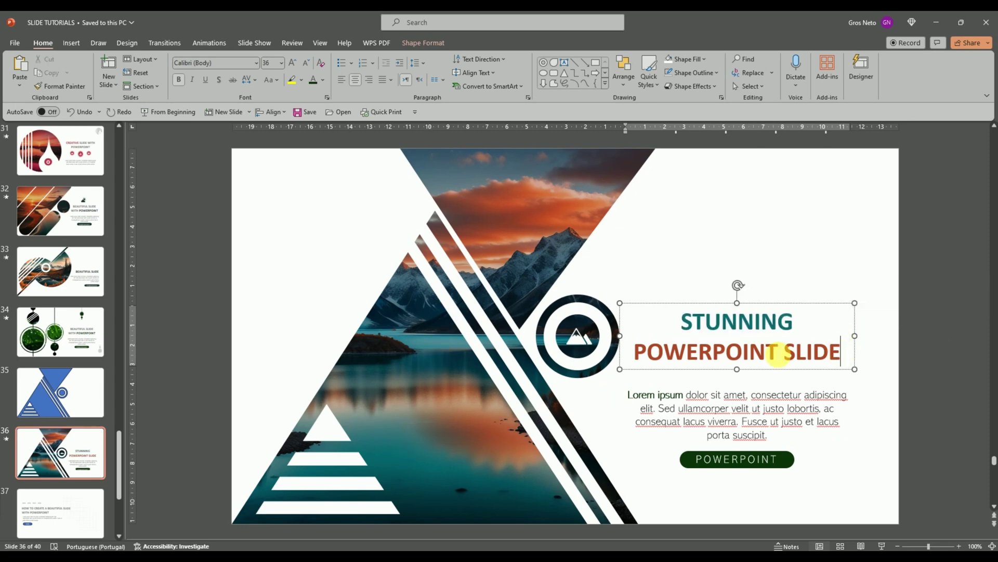
# - Recolour the POWERPOINT SLIDE line with a grey theme colour
pyautogui.moveTo(843, 353); pyautogui.dragTo(634, 353)
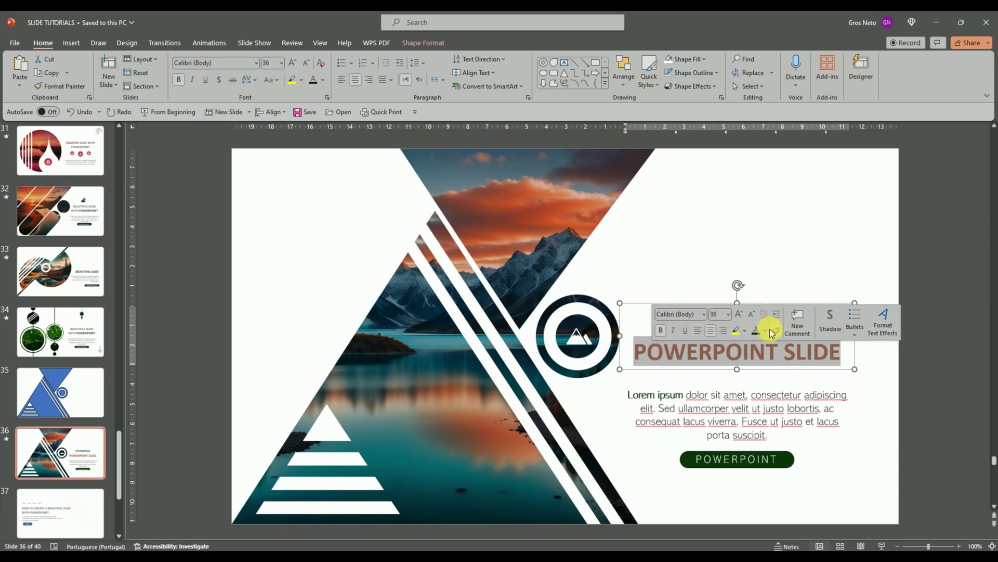
pyautogui.click(769, 331)
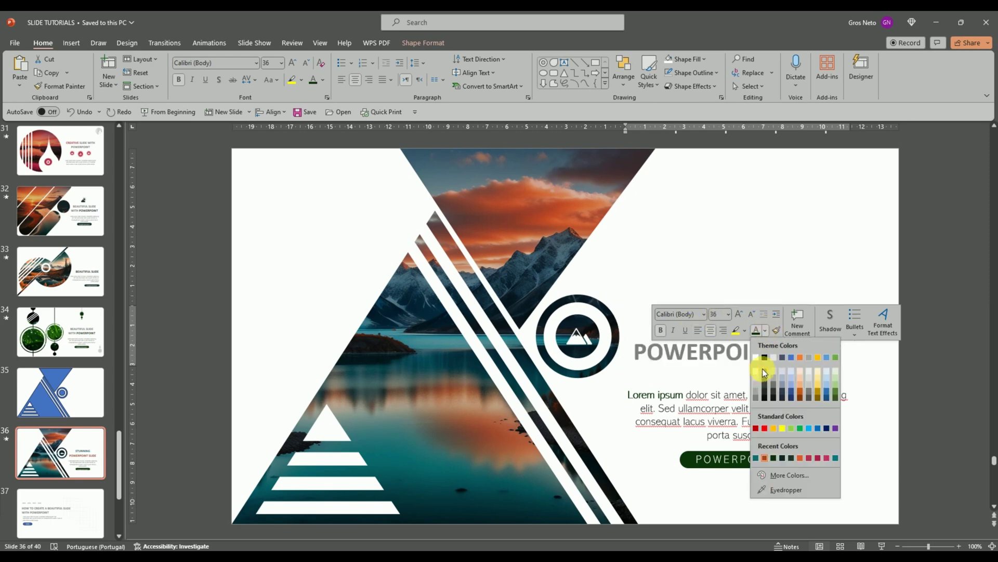
pyautogui.click(756, 399)
pyautogui.click(800, 467)
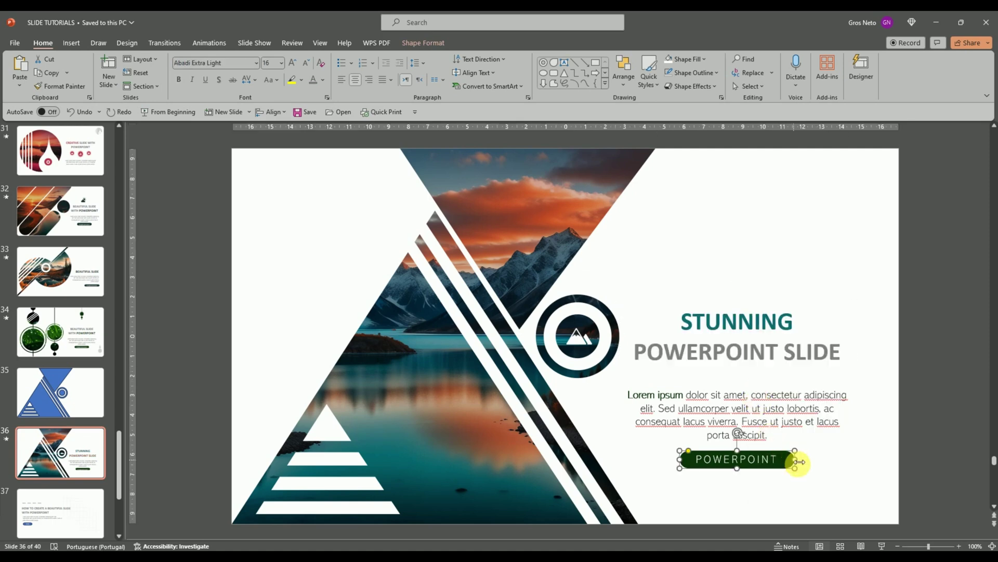
# - Fill the POWERPOINT button with the recent teal and colour 'Lorem ipsum' the same teal
pyautogui.click(702, 61)
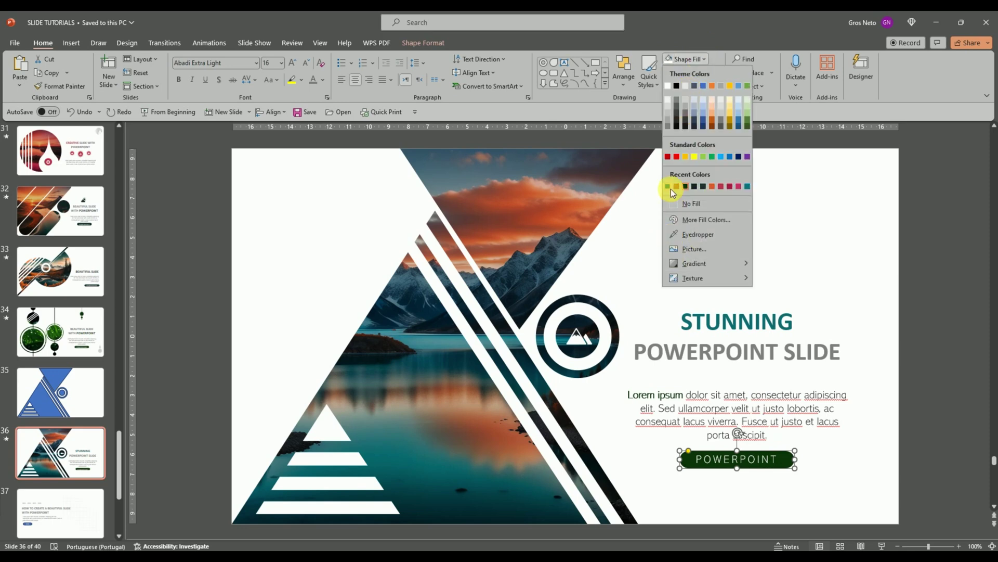
pyautogui.click(668, 186)
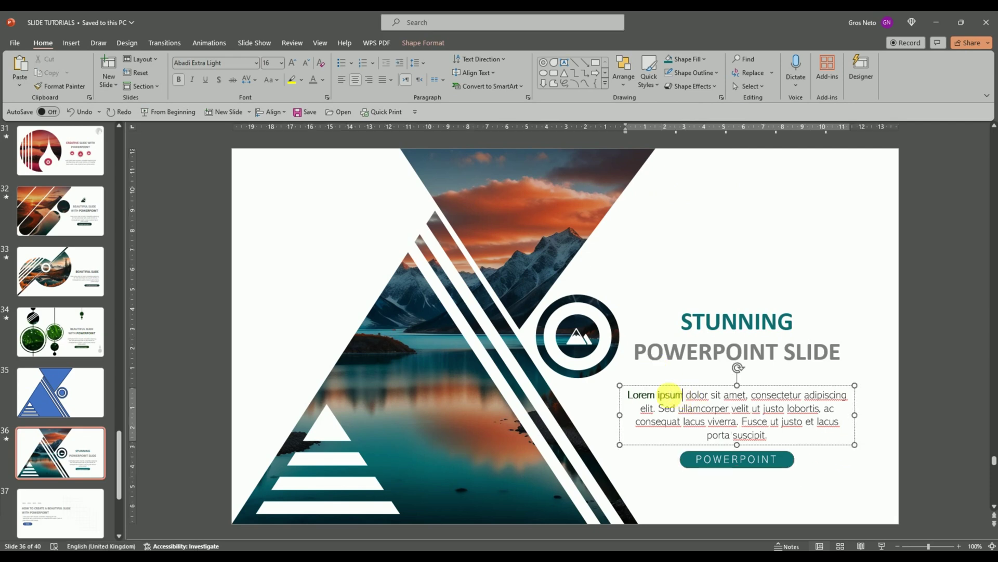
pyautogui.moveTo(686, 396); pyautogui.dragTo(629, 396)
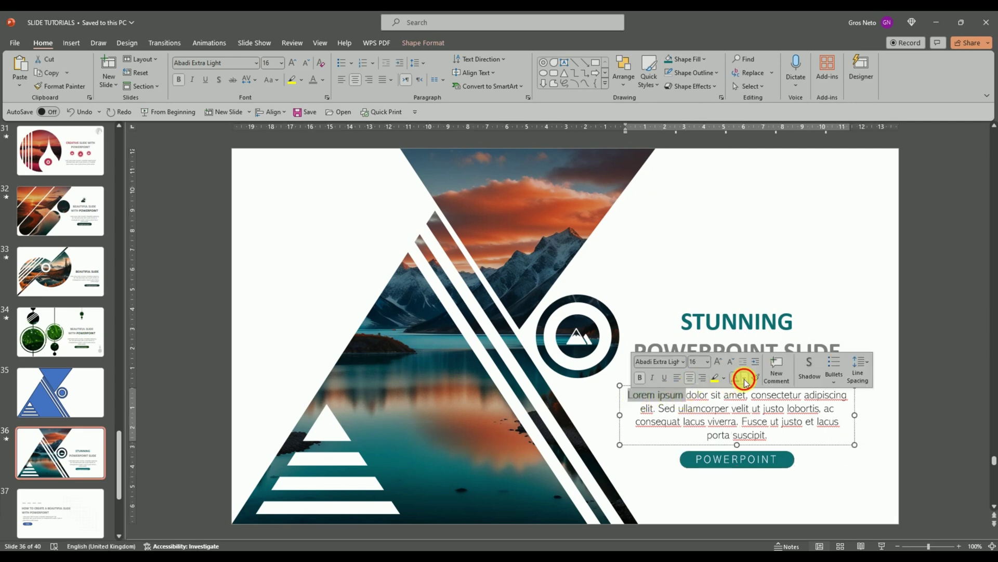
pyautogui.click(744, 379)
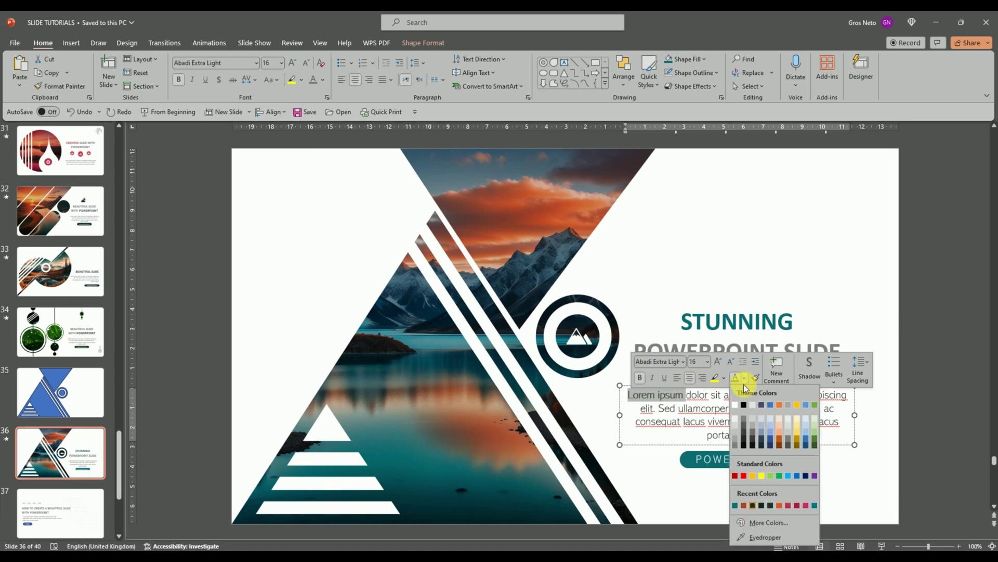
pyautogui.click(735, 505)
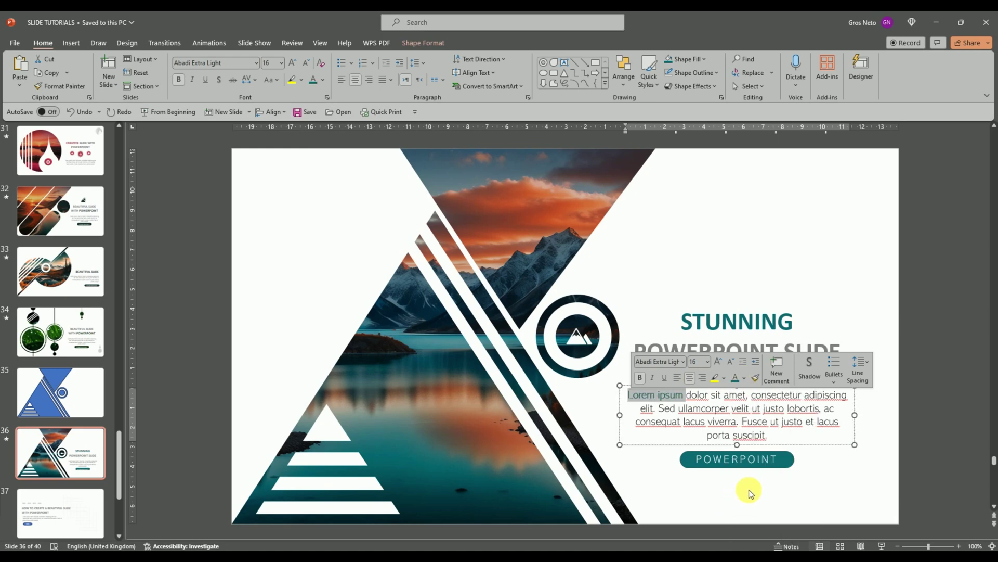
pyautogui.click(841, 525)
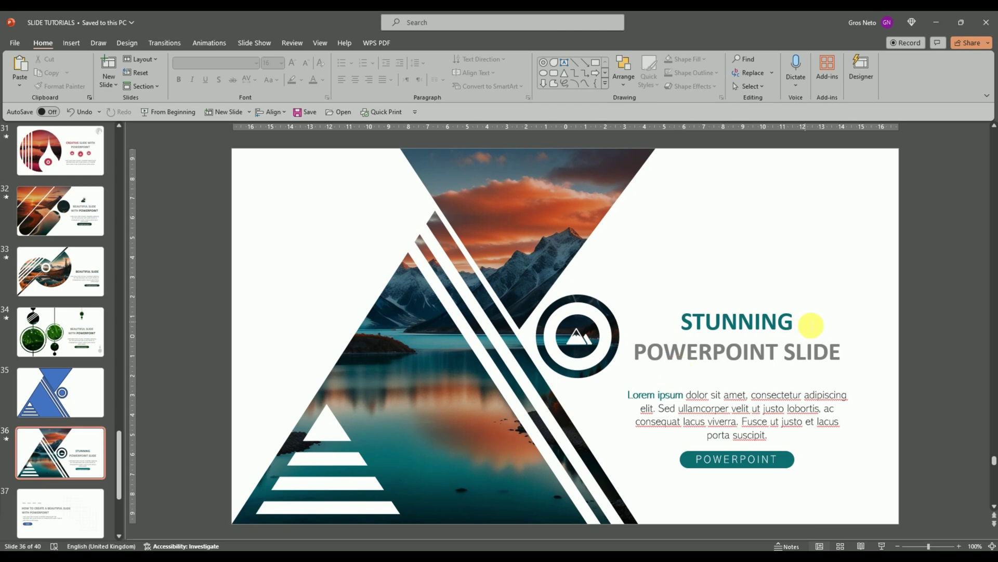
# - Enlarge the word STUNNING three font sizes and set its character spacing to Very Loose
pyautogui.moveTo(796, 323); pyautogui.dragTo(680, 324)
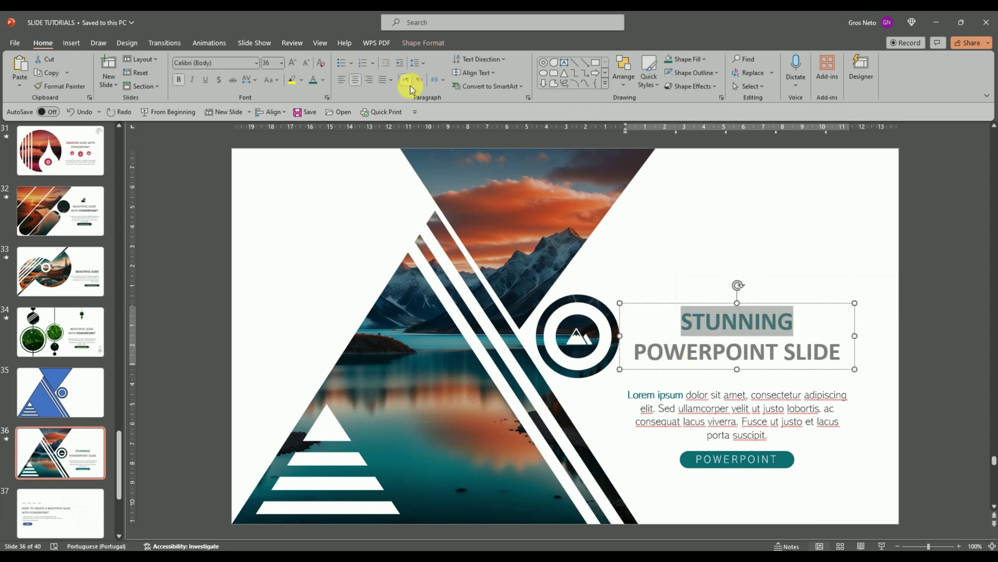
pyautogui.click(293, 63)
pyautogui.click(293, 63)
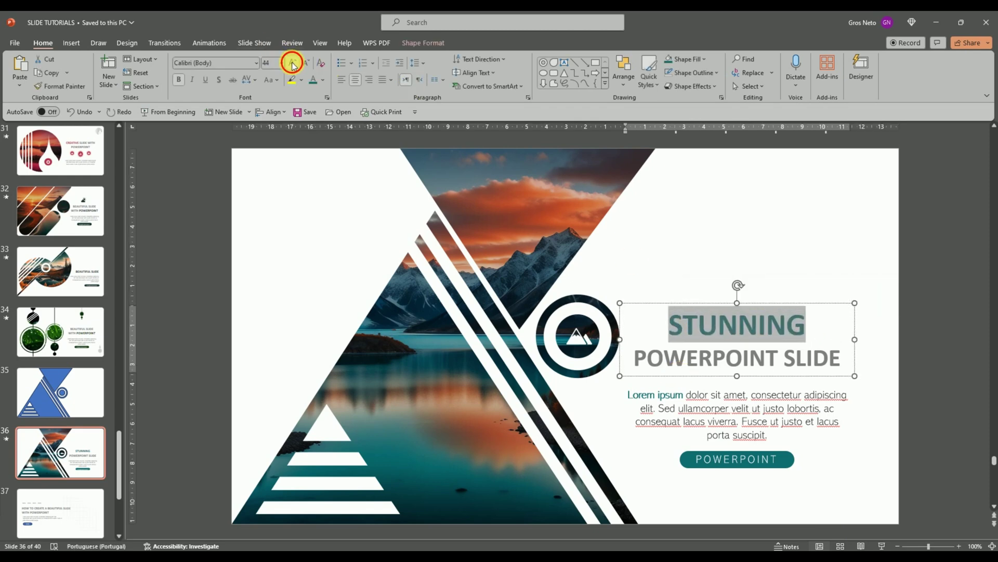
pyautogui.click(293, 63)
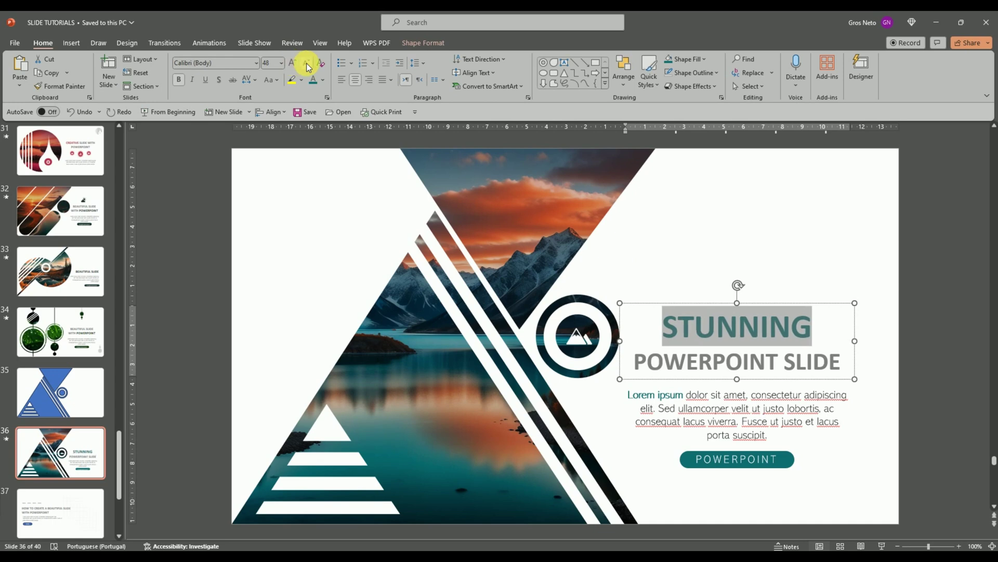
pyautogui.click(250, 80)
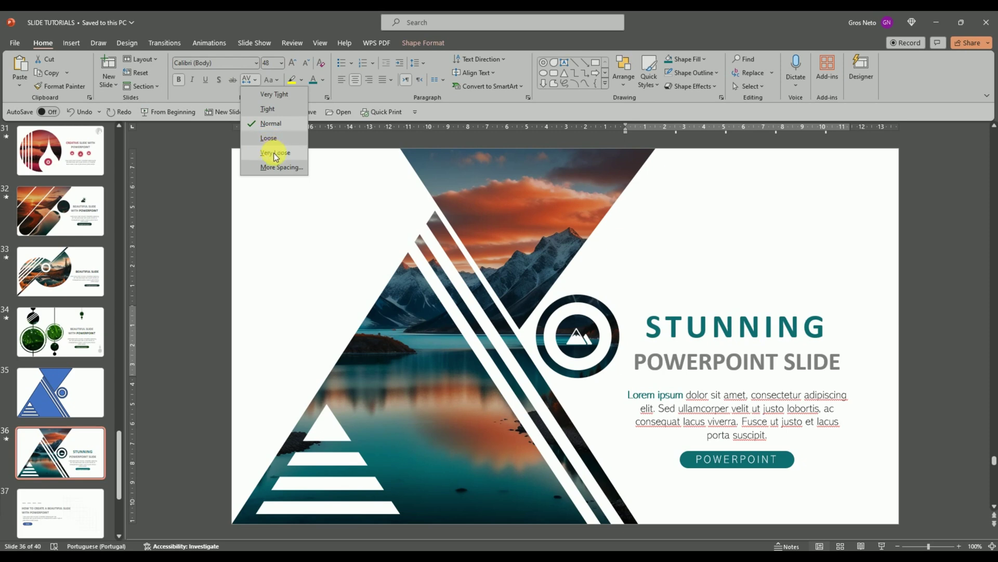
pyautogui.click(274, 154)
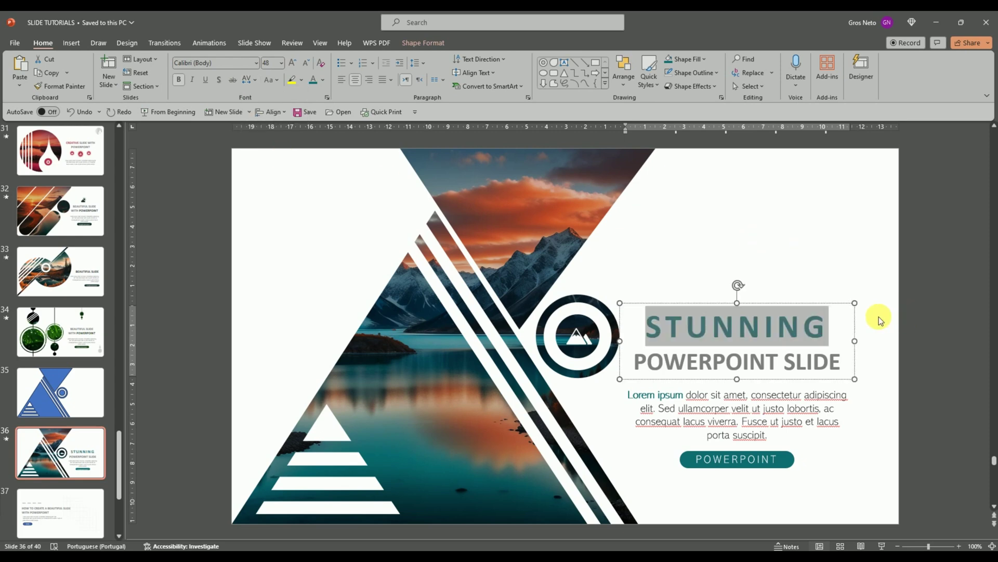
pyautogui.click(904, 325)
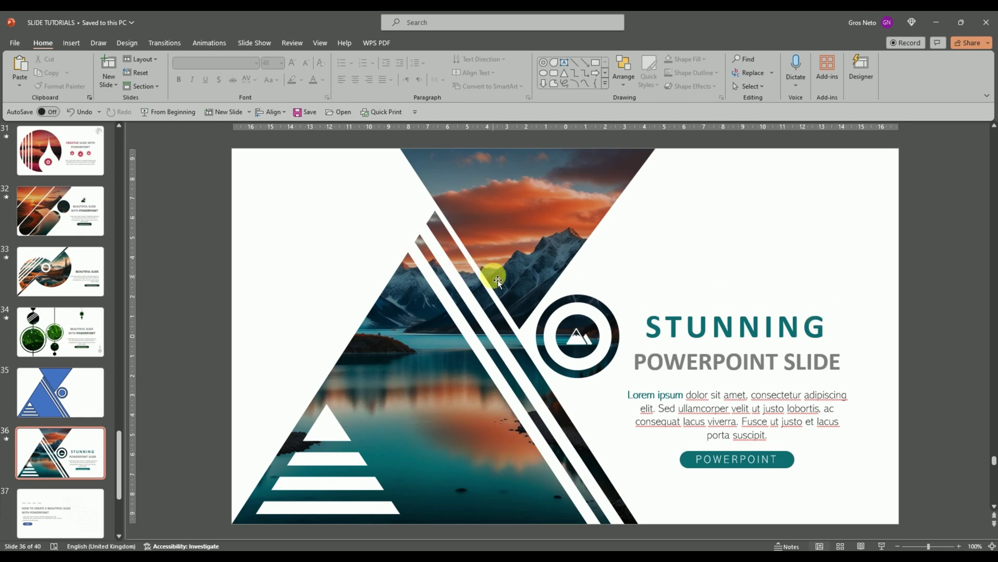
# - Give the lake-mountain picture a Split entrance, Horizontal Out, starting After Previous
pyautogui.click(208, 44)
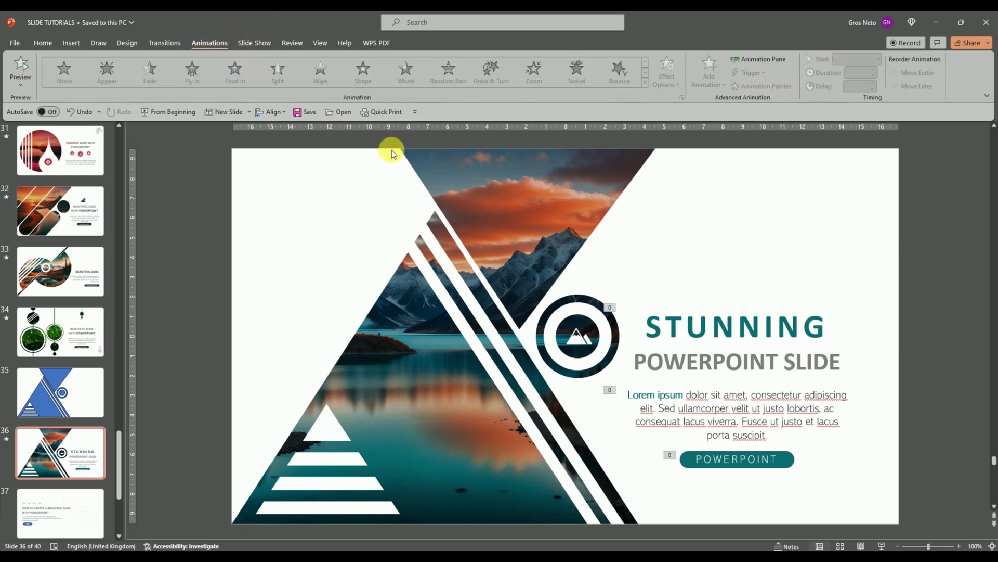
pyautogui.moveTo(914, 256)
pyautogui.mouseDown()
pyautogui.moveTo(538, 452)
pyautogui.moveTo(526, 519)
pyautogui.mouseUp()
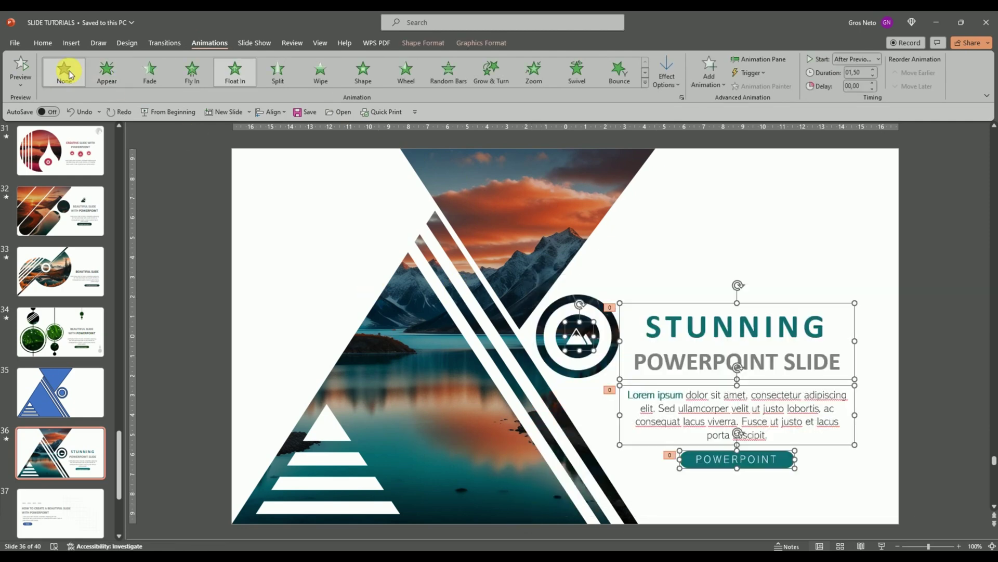
pyautogui.click(796, 216)
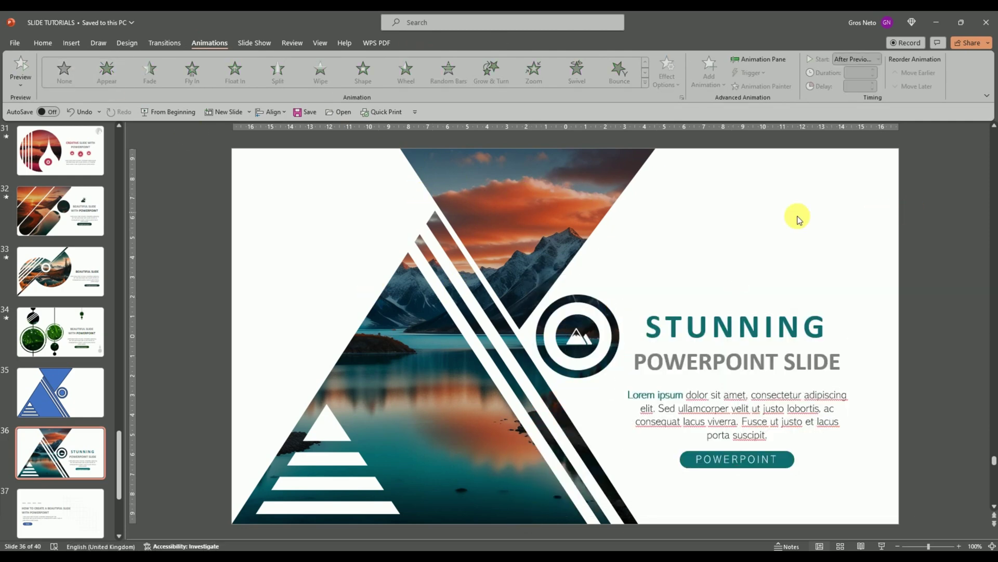
pyautogui.click(501, 253)
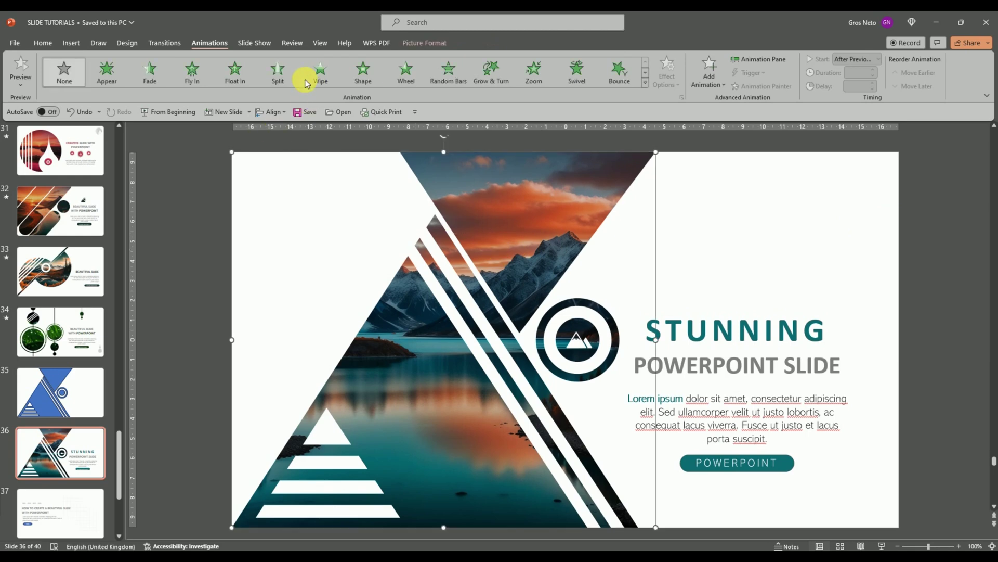
pyautogui.click(276, 72)
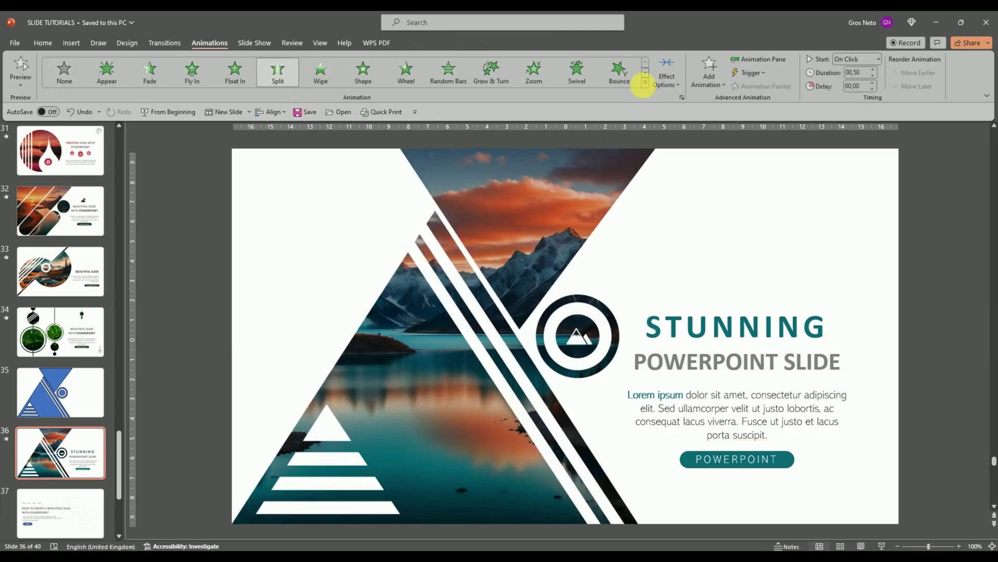
pyautogui.click(666, 73)
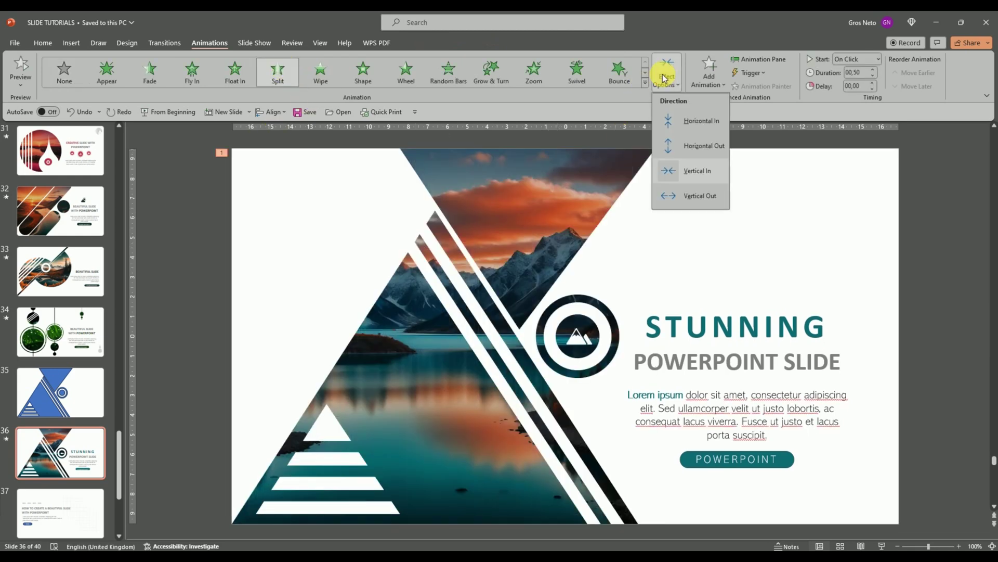
pyautogui.click(668, 151)
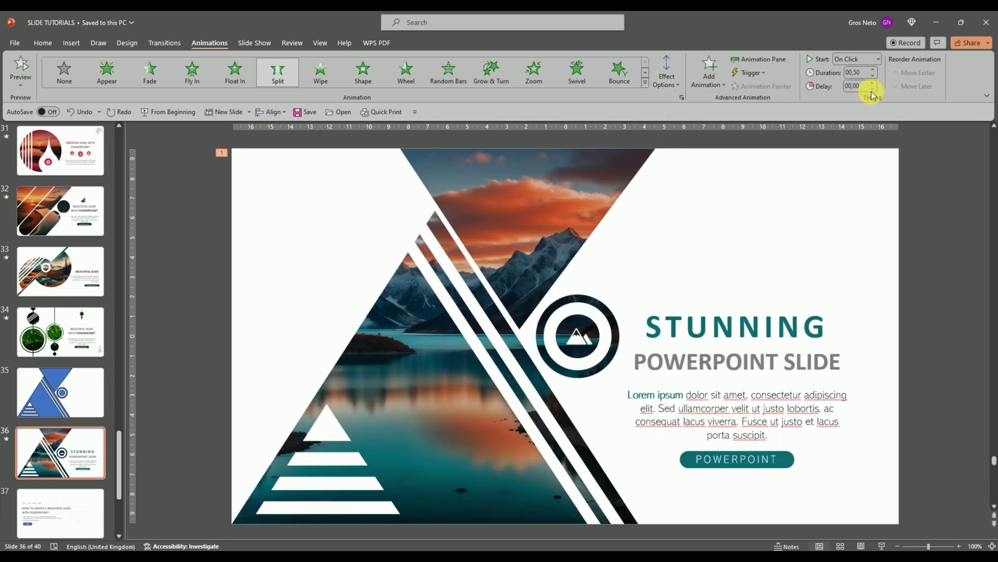
pyautogui.click(878, 59)
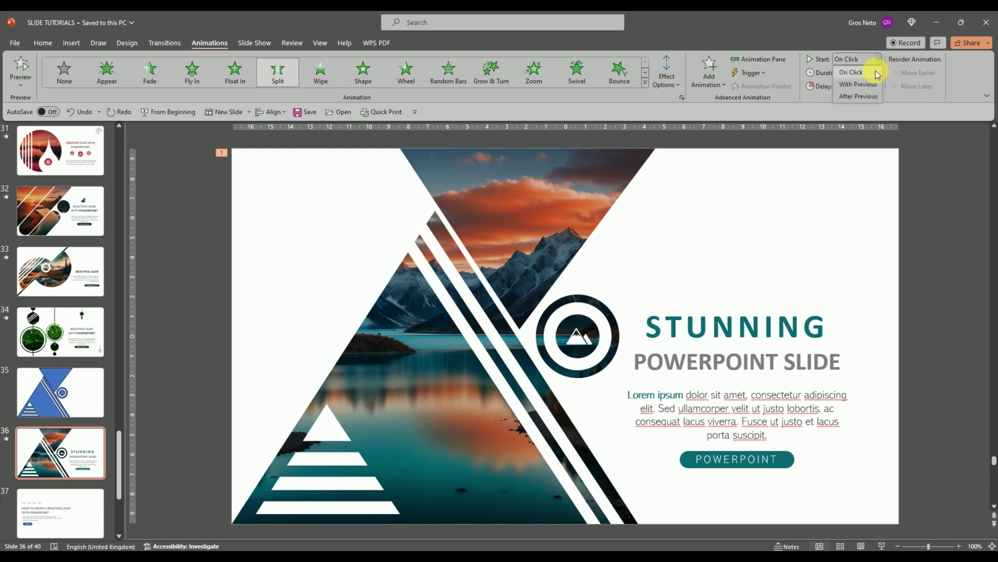
pyautogui.click(855, 93)
# - Give the mountain icon inside the ring a Zoom entrance starting After Previous
pyautogui.click(573, 341)
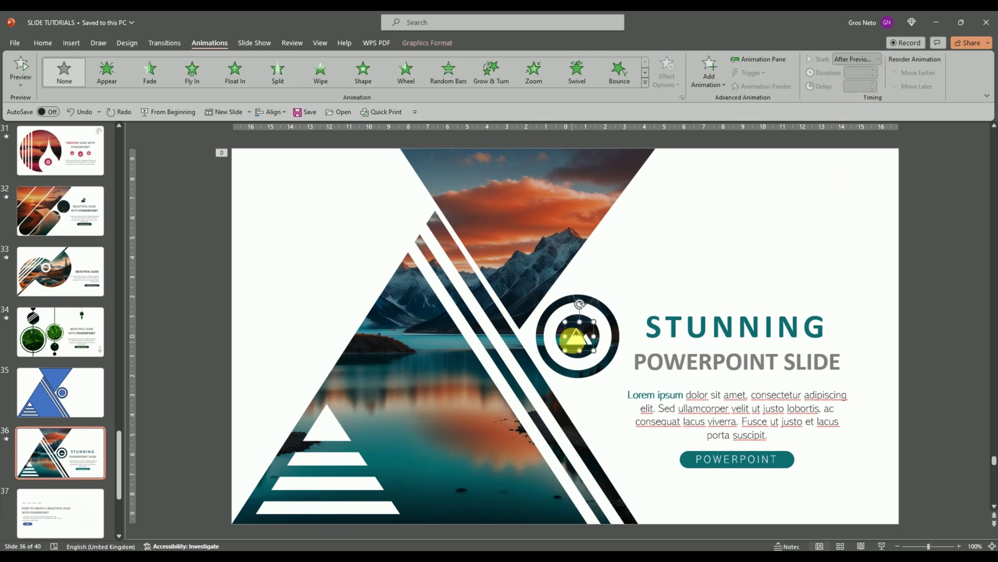
pyautogui.click(533, 70)
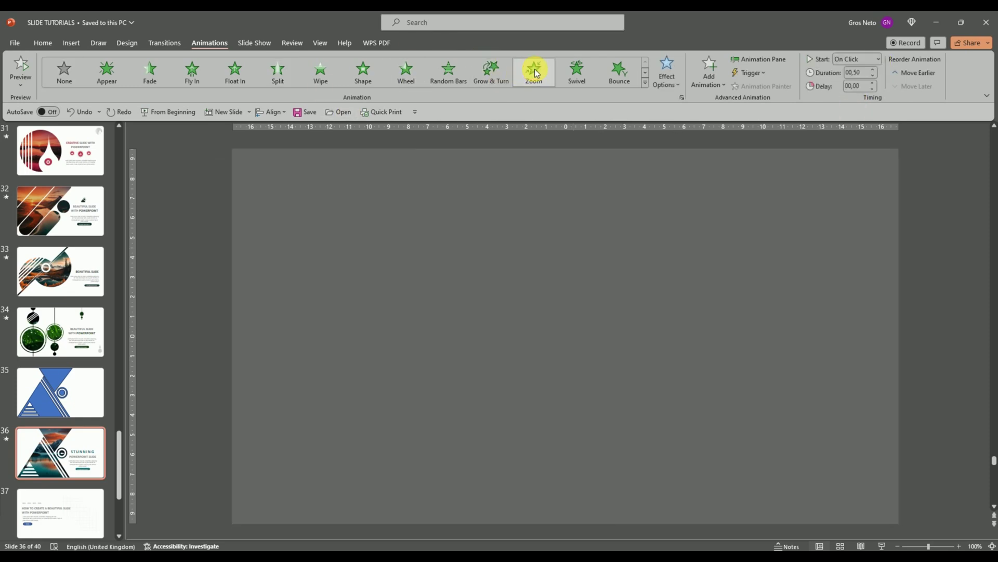
pyautogui.click(878, 59)
pyautogui.click(858, 96)
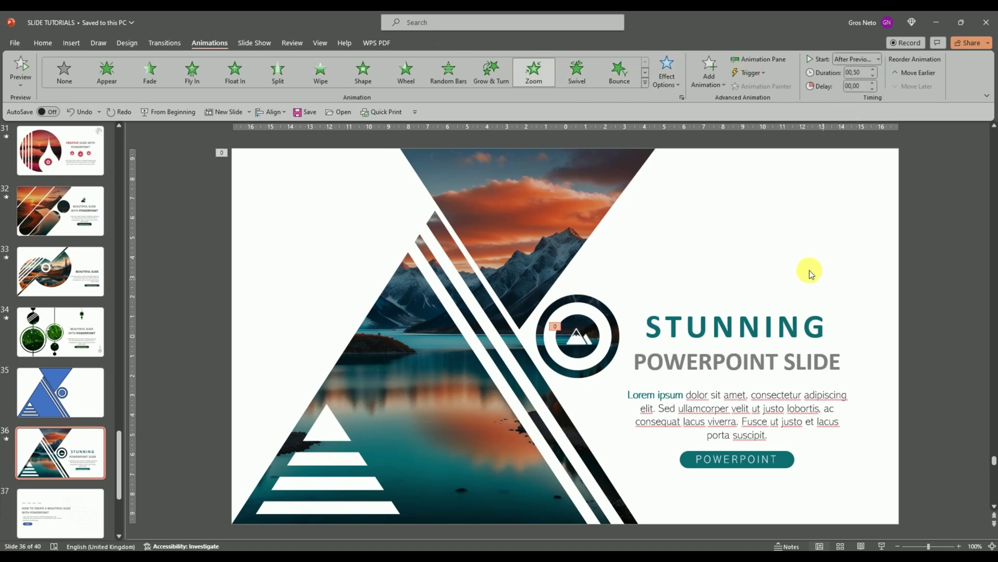
pyautogui.click(715, 326)
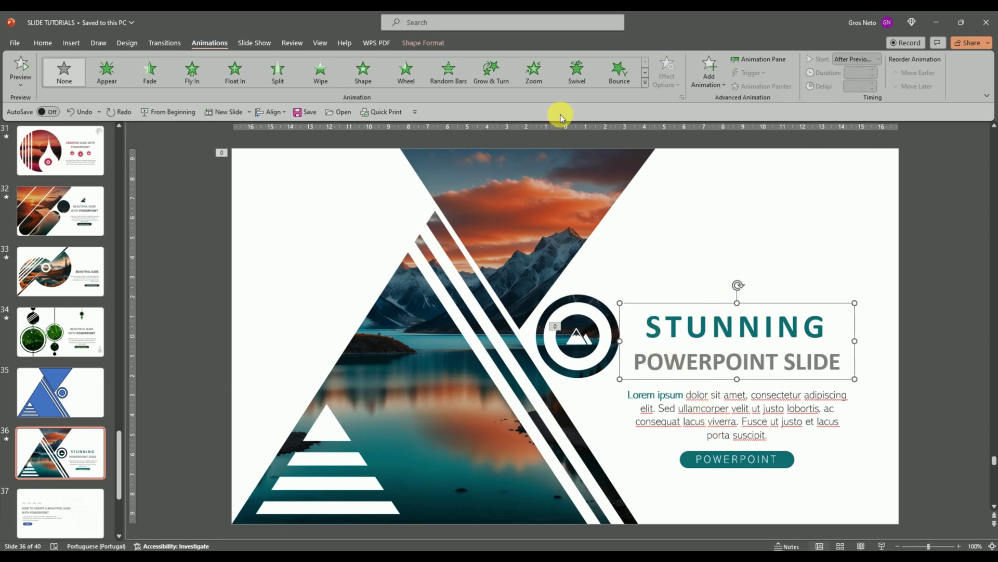
# - Give the STUNNING POWERPOINT SLIDE title a Zoom entrance starting After Previous
pyautogui.click(533, 71)
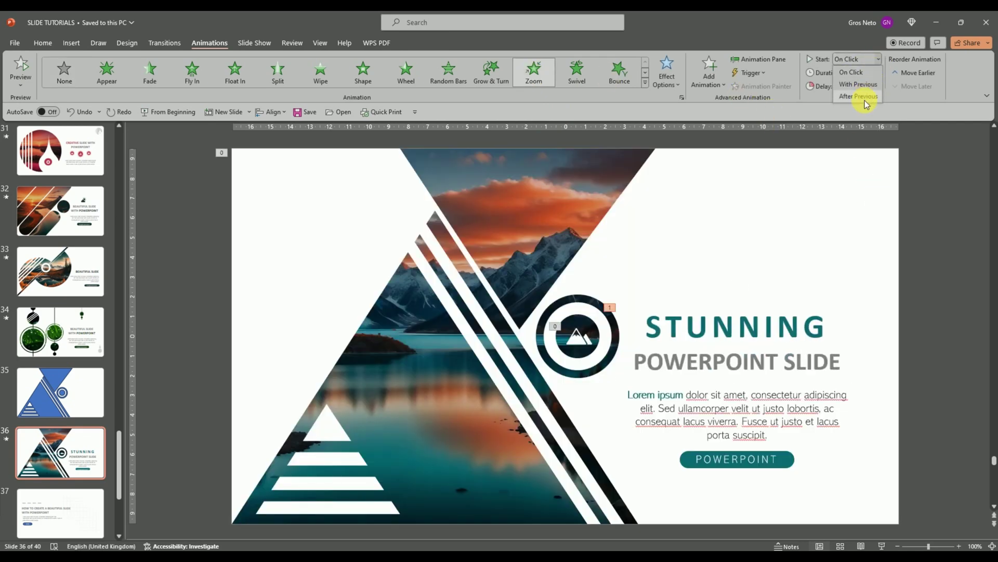
pyautogui.click(863, 96)
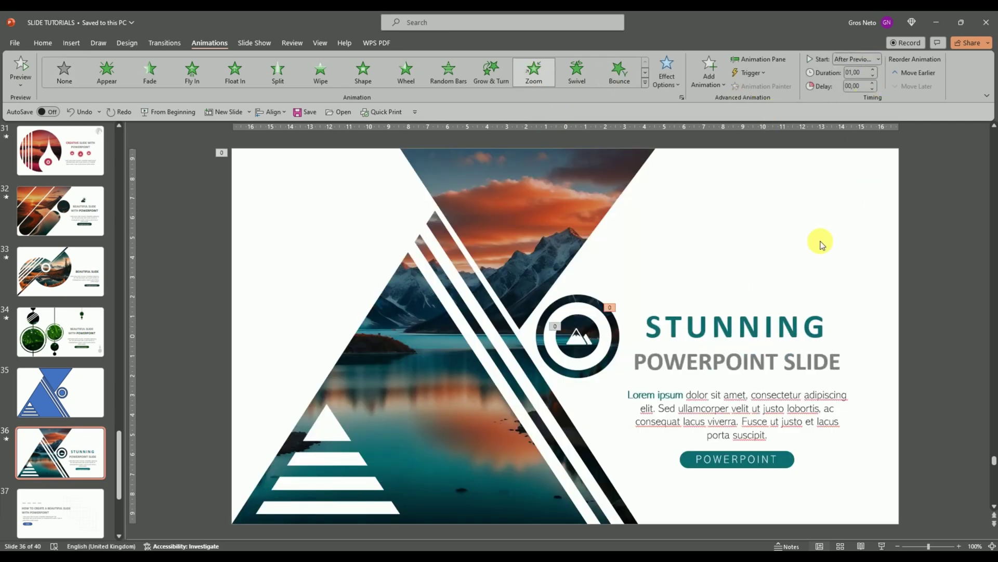
pyautogui.click(736, 395)
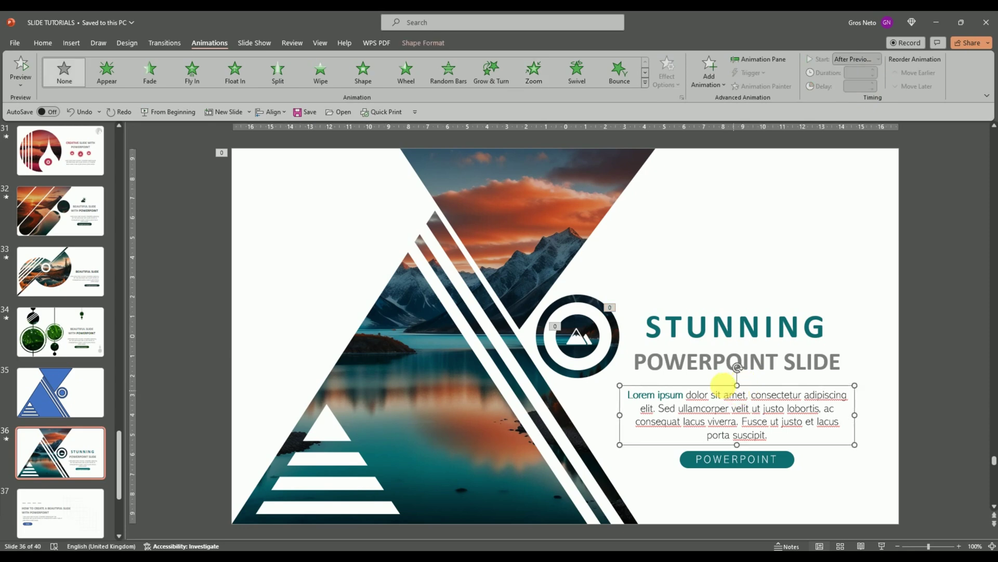
# - Give the POWERPOINT button a Split entrance, Vertical Out, starting After Previous
pyautogui.click(746, 464)
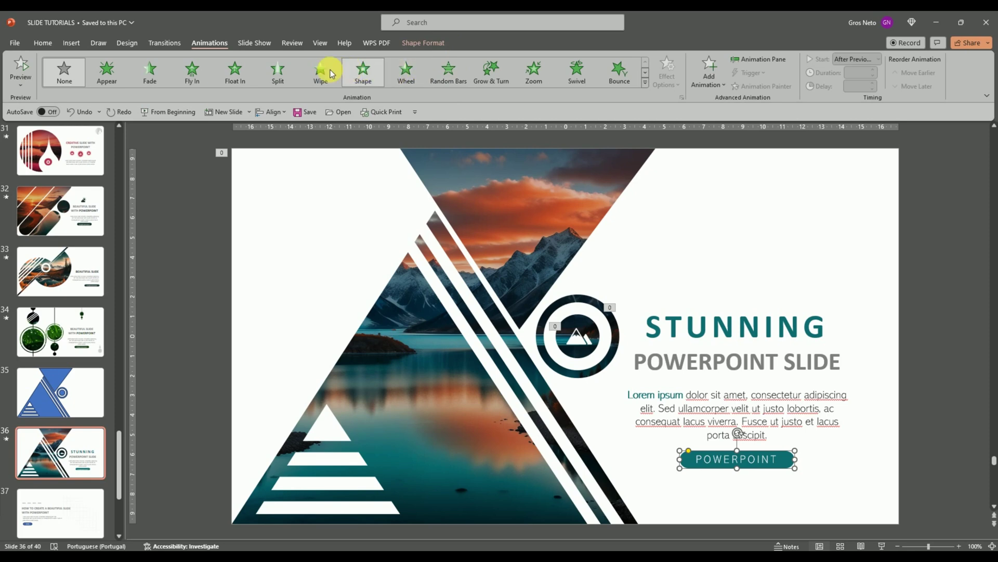
pyautogui.click(291, 72)
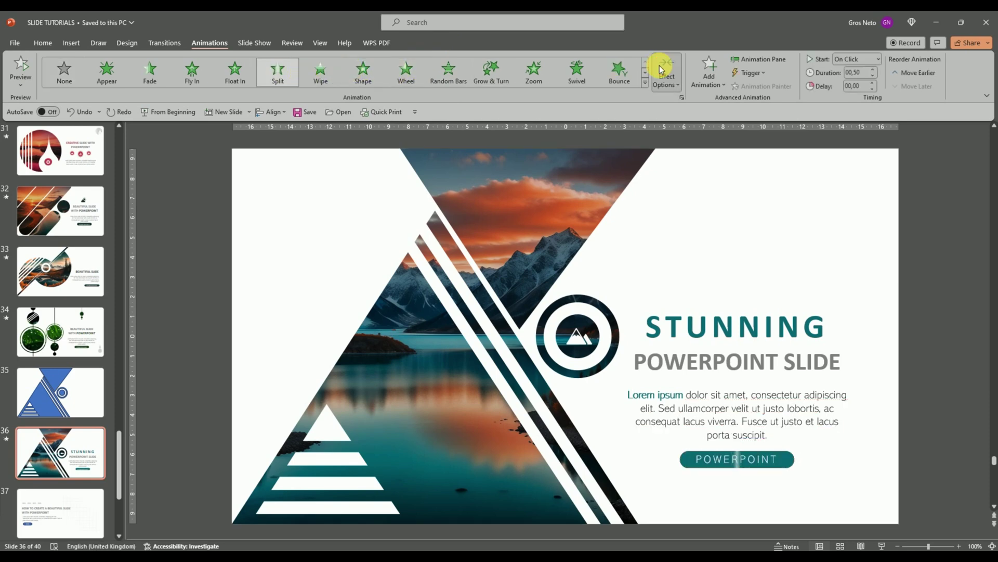
pyautogui.click(663, 73)
pyautogui.click(683, 193)
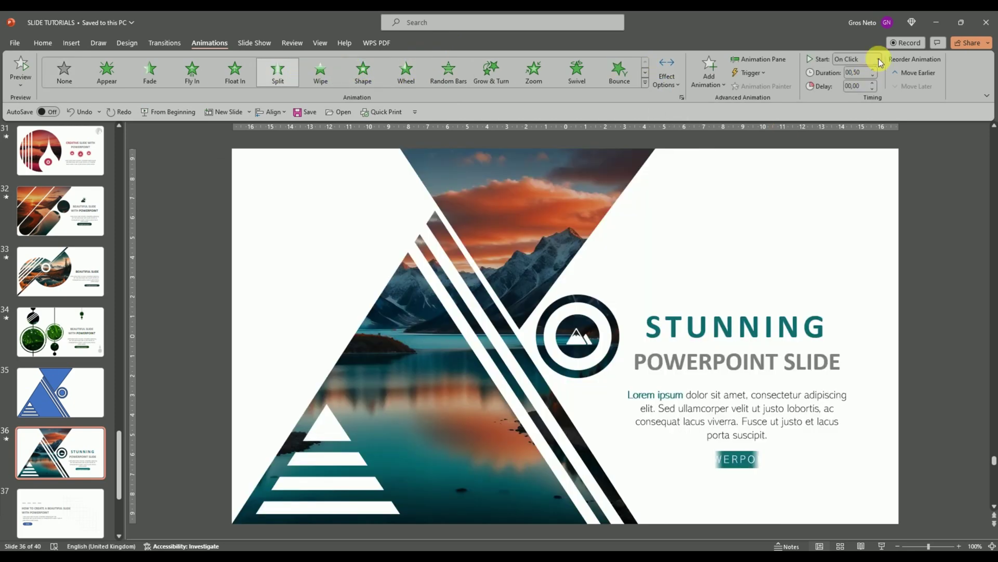
pyautogui.click(878, 59)
pyautogui.click(871, 97)
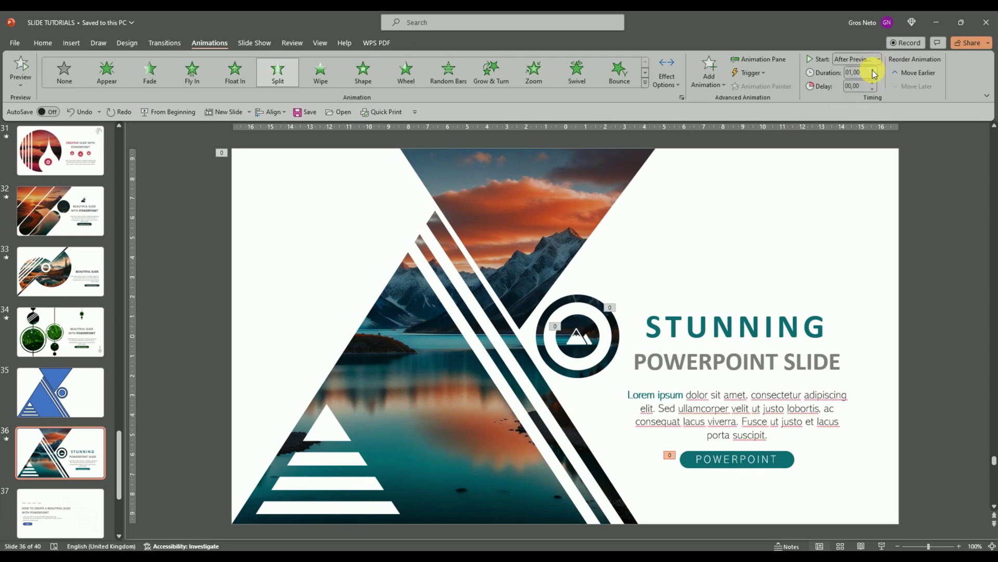
# - Give the Lorem ipsum body text a 01,00-second Wipe after the previous, then preview the animations
pyautogui.click(771, 396)
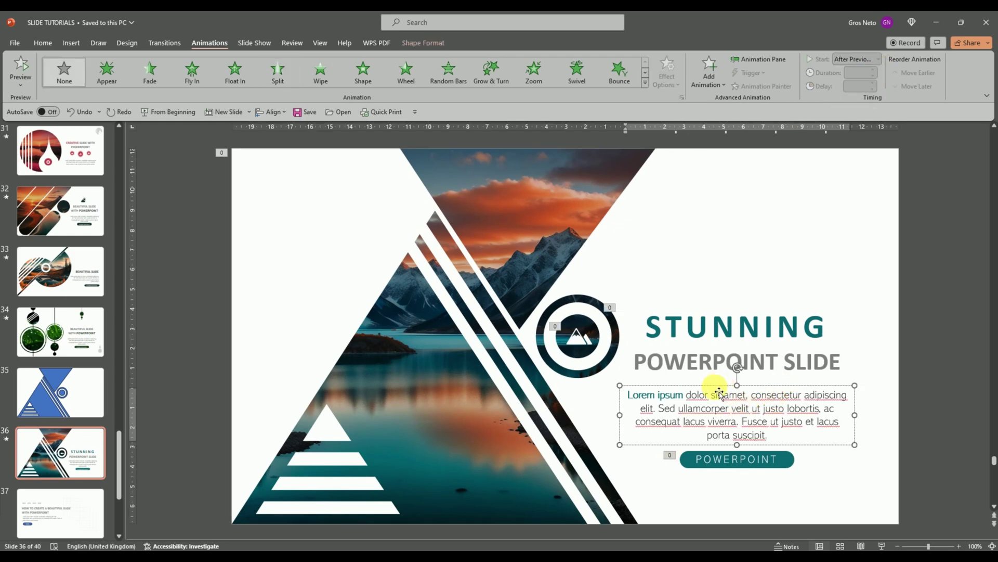
pyautogui.click(321, 73)
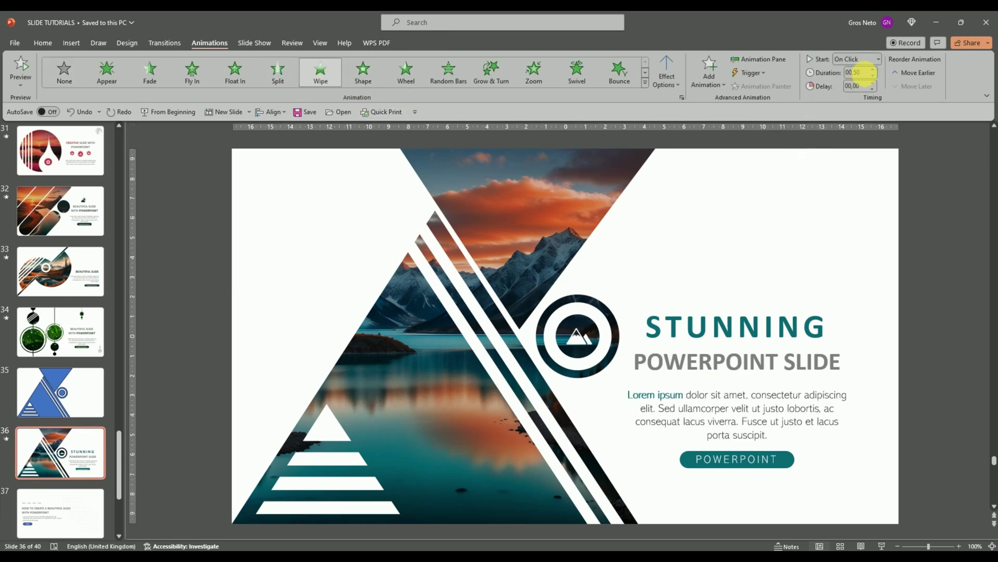
pyautogui.click(872, 70)
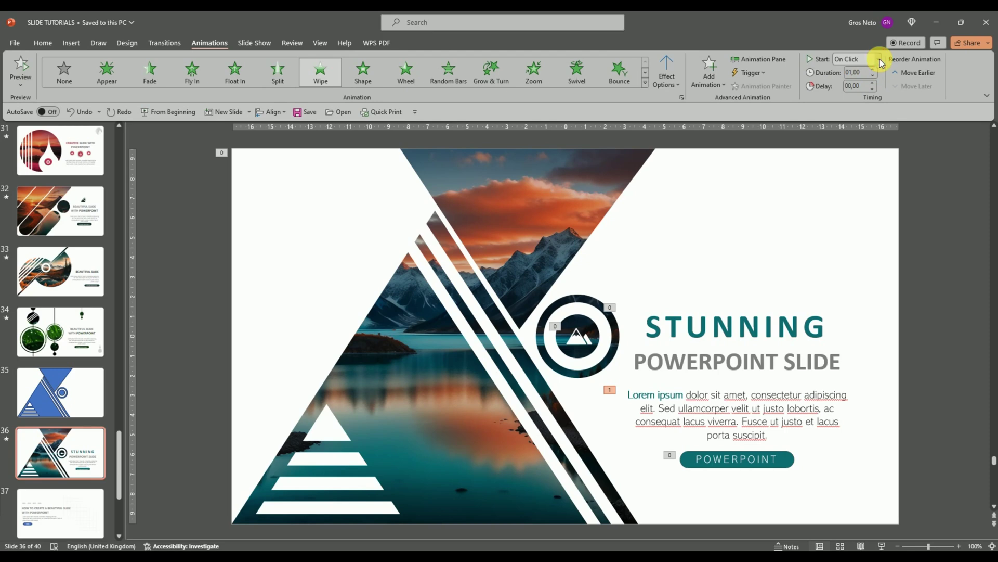
pyautogui.click(880, 60)
pyautogui.click(867, 94)
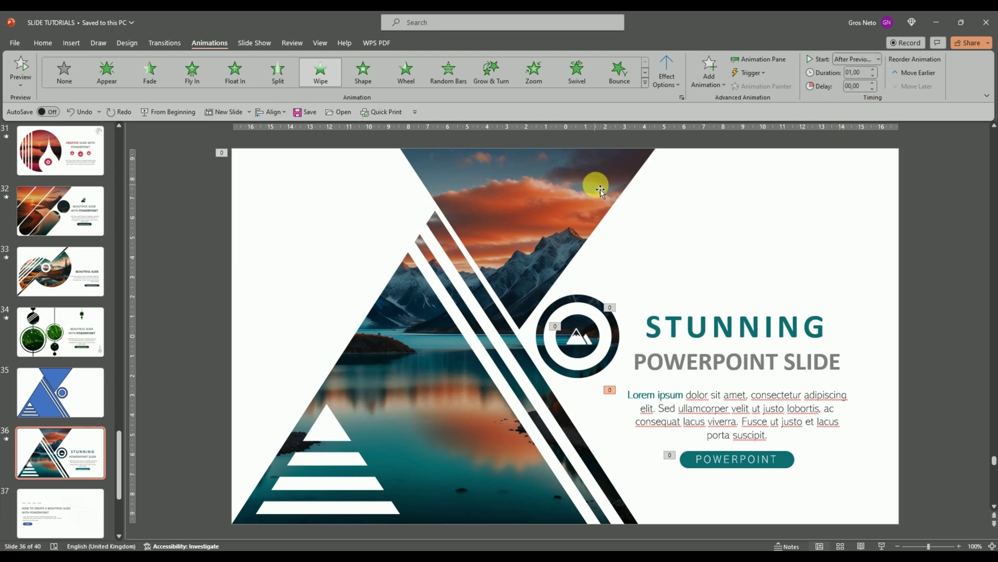
pyautogui.click(18, 65)
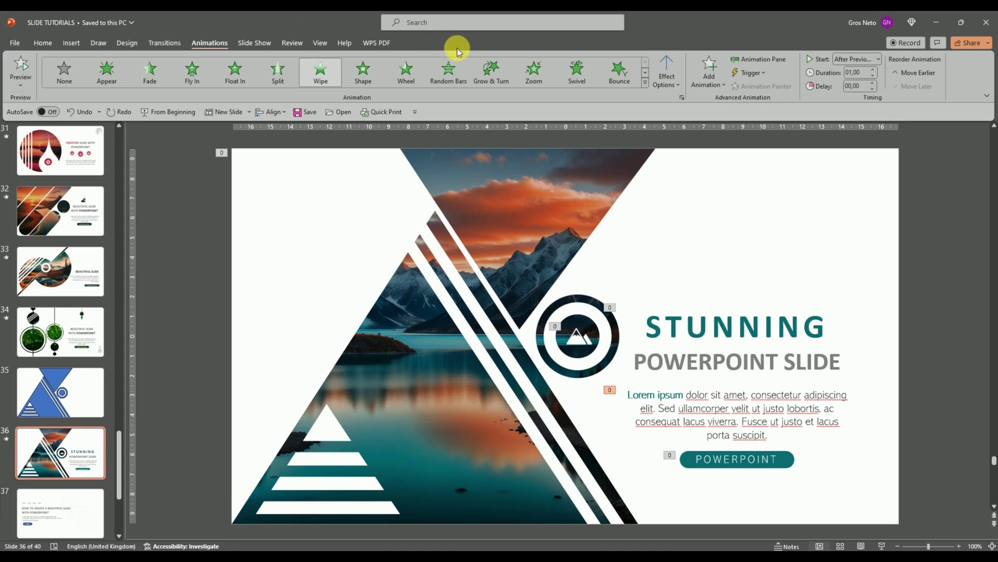
# - Play slide 36 as a full-screen slide show to watch its entrance animations
pyautogui.click(882, 545)
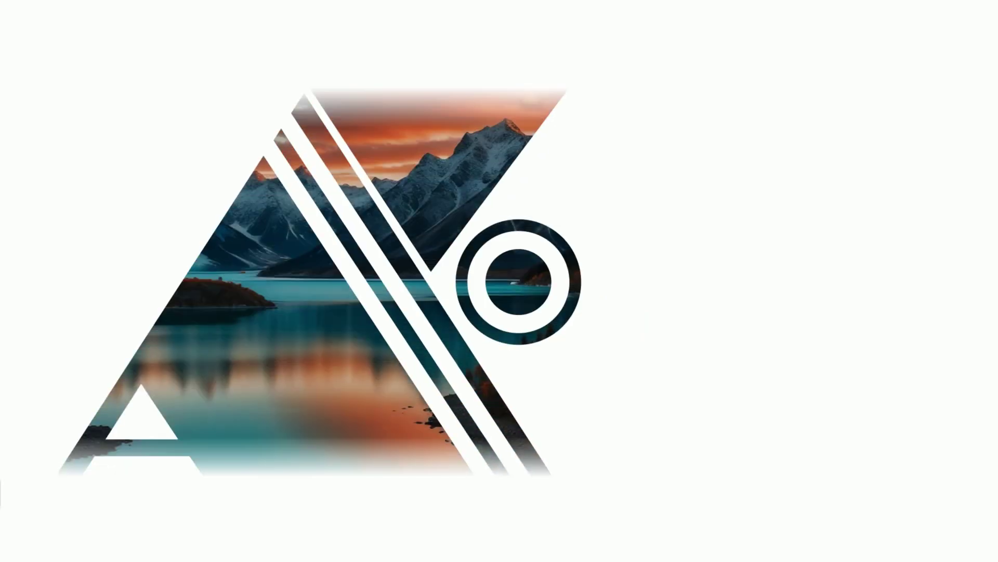